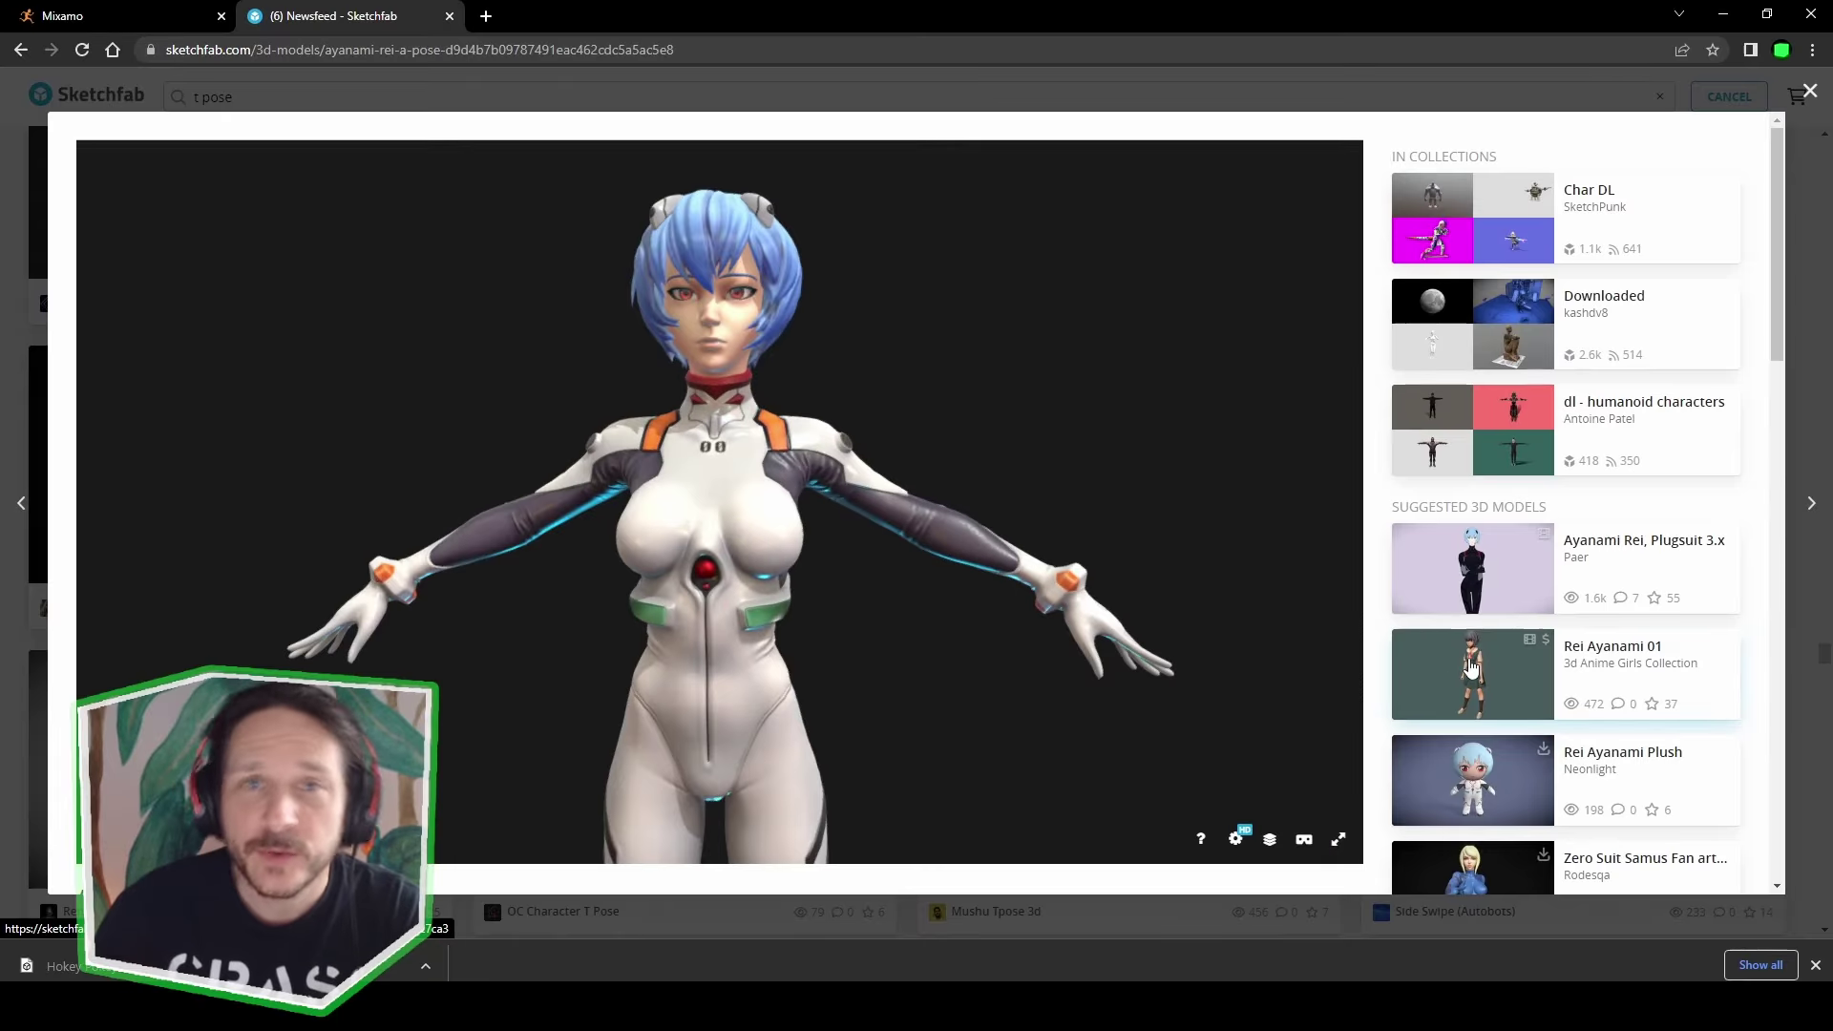
Orbit the Ayanami Rei A-pose model to inspect all sides, then open its free Download dialog.
scroll(1471, 668, "down", 3)
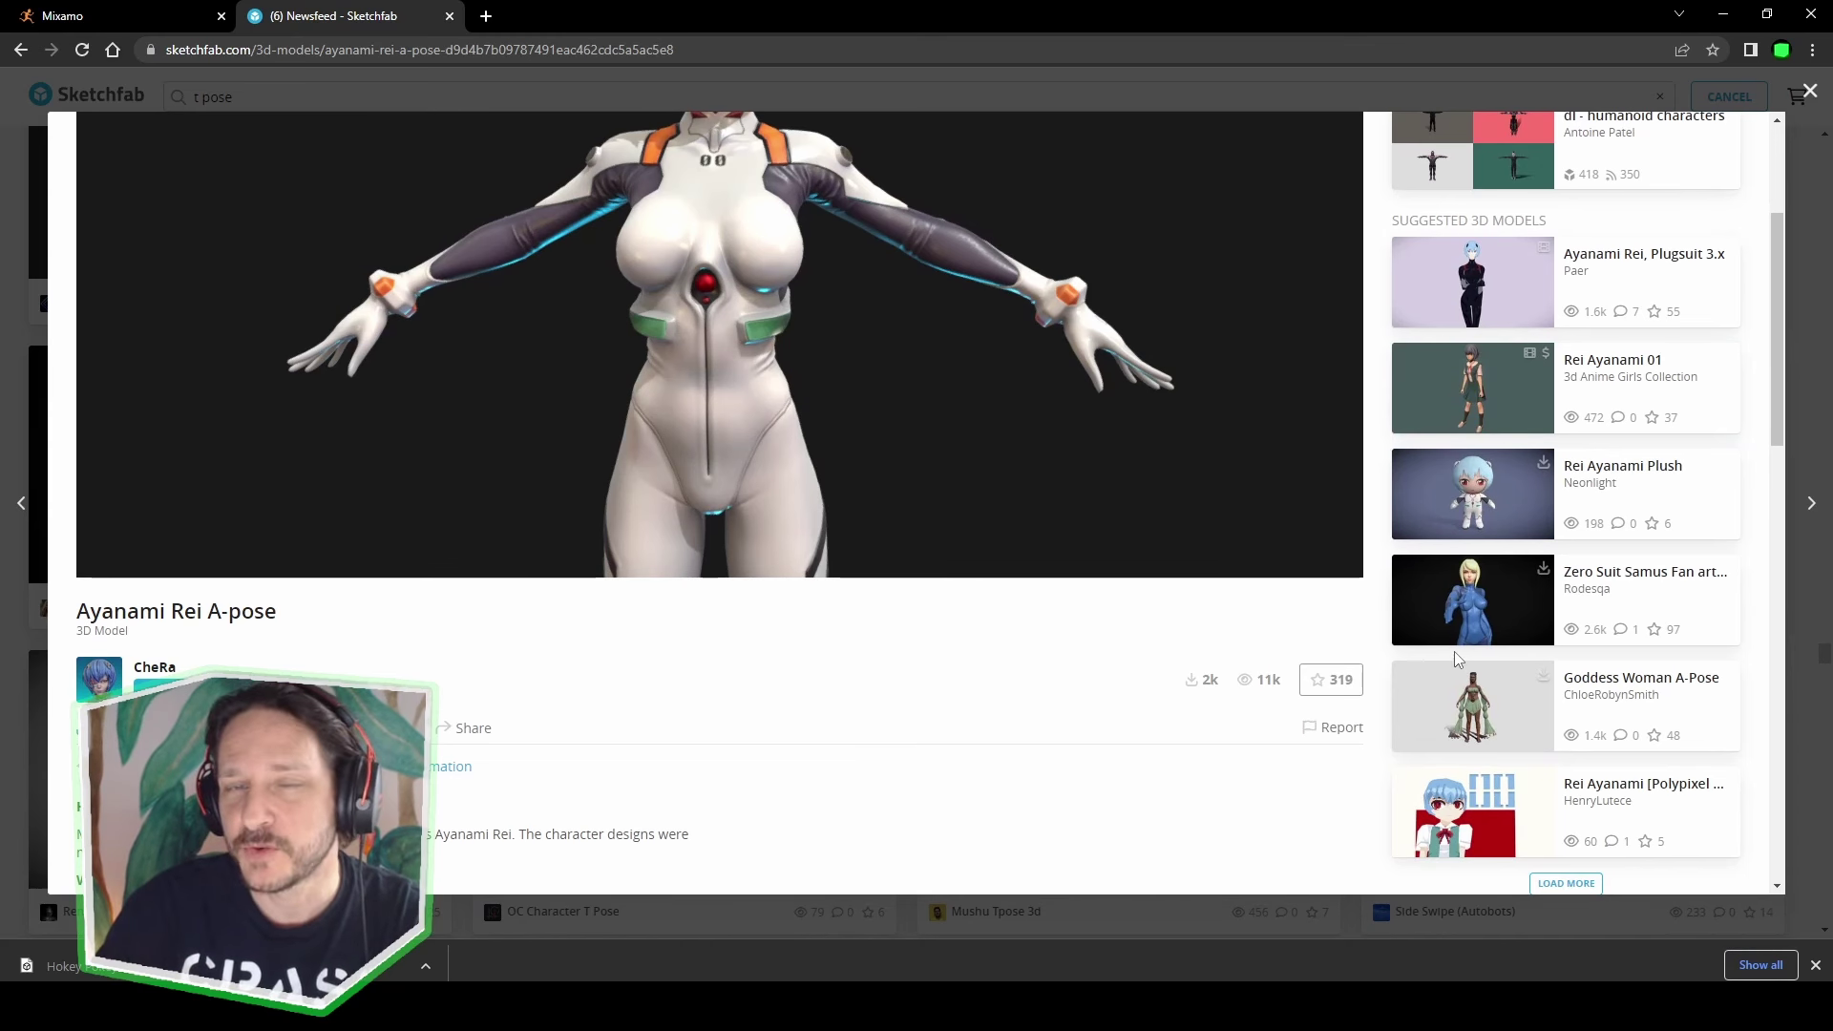
scroll(1457, 653, "up", 3)
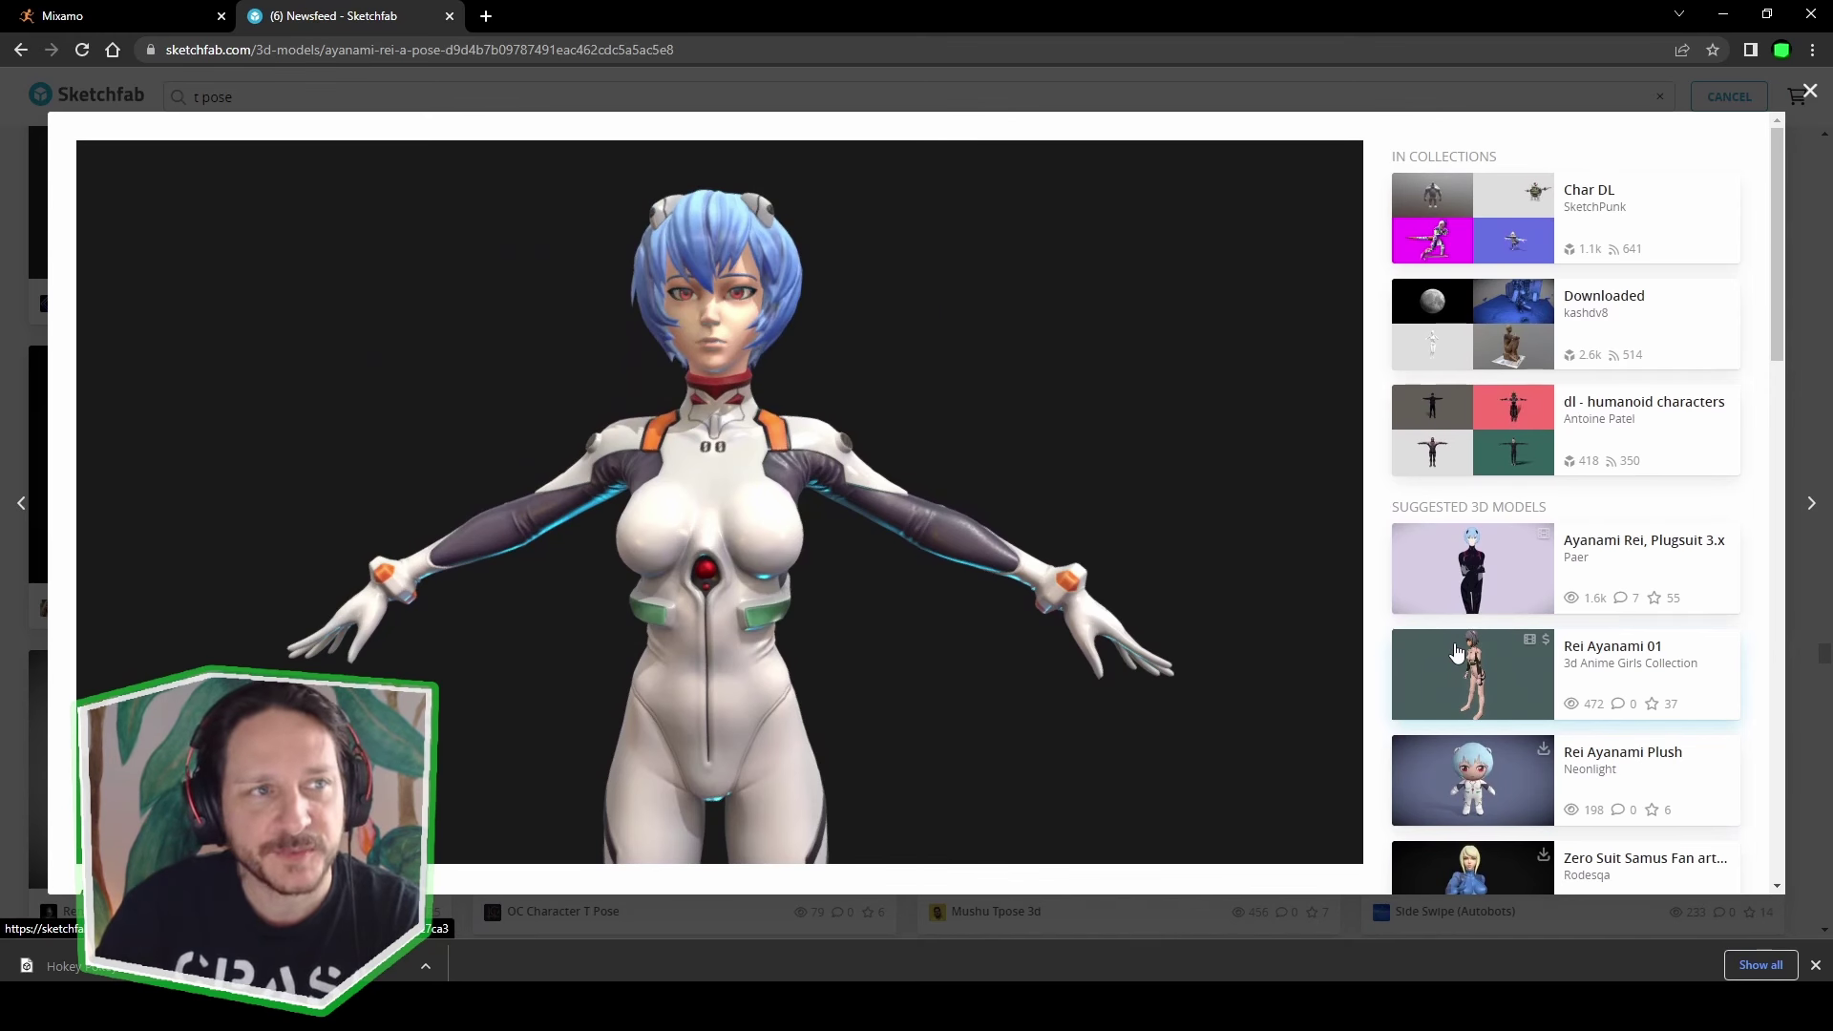
mouse_move(1008, 582)
left_mouse_down()
mouse_move(990, 598)
mouse_move(840, 557)
mouse_move(757, 564)
left_mouse_up()
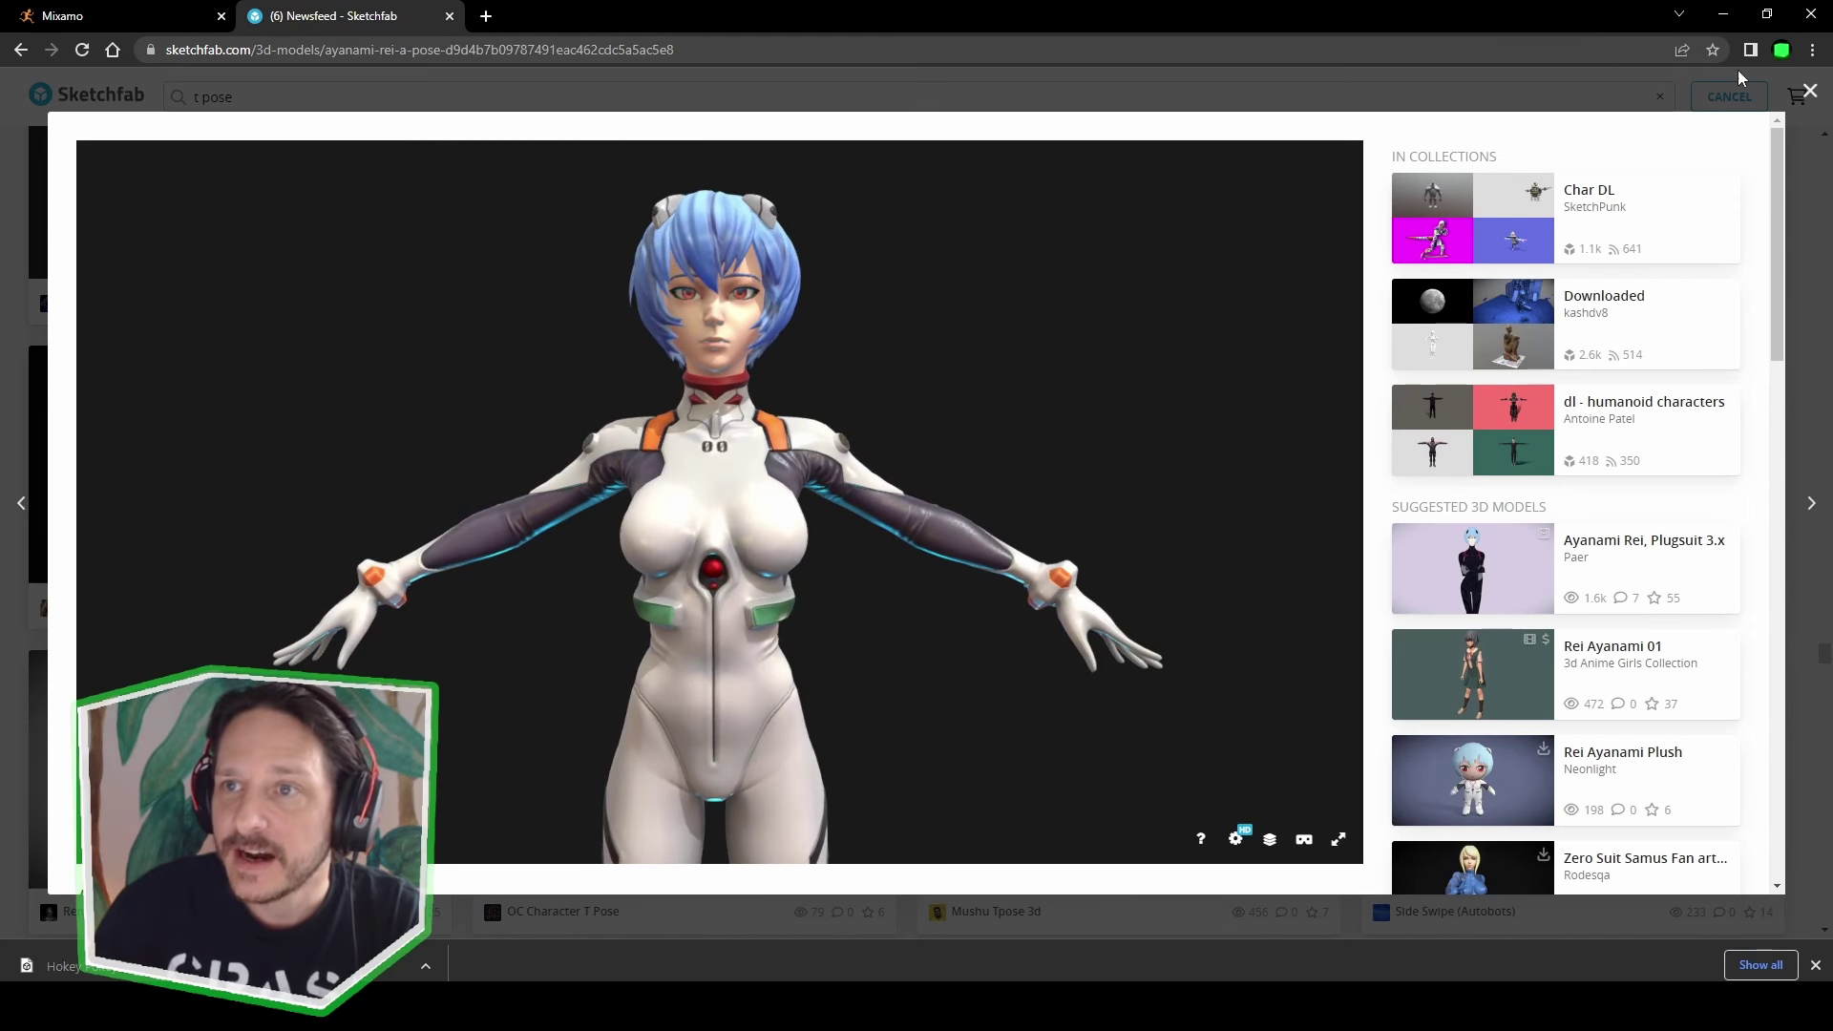
scroll(1412, 540, "down", 3)
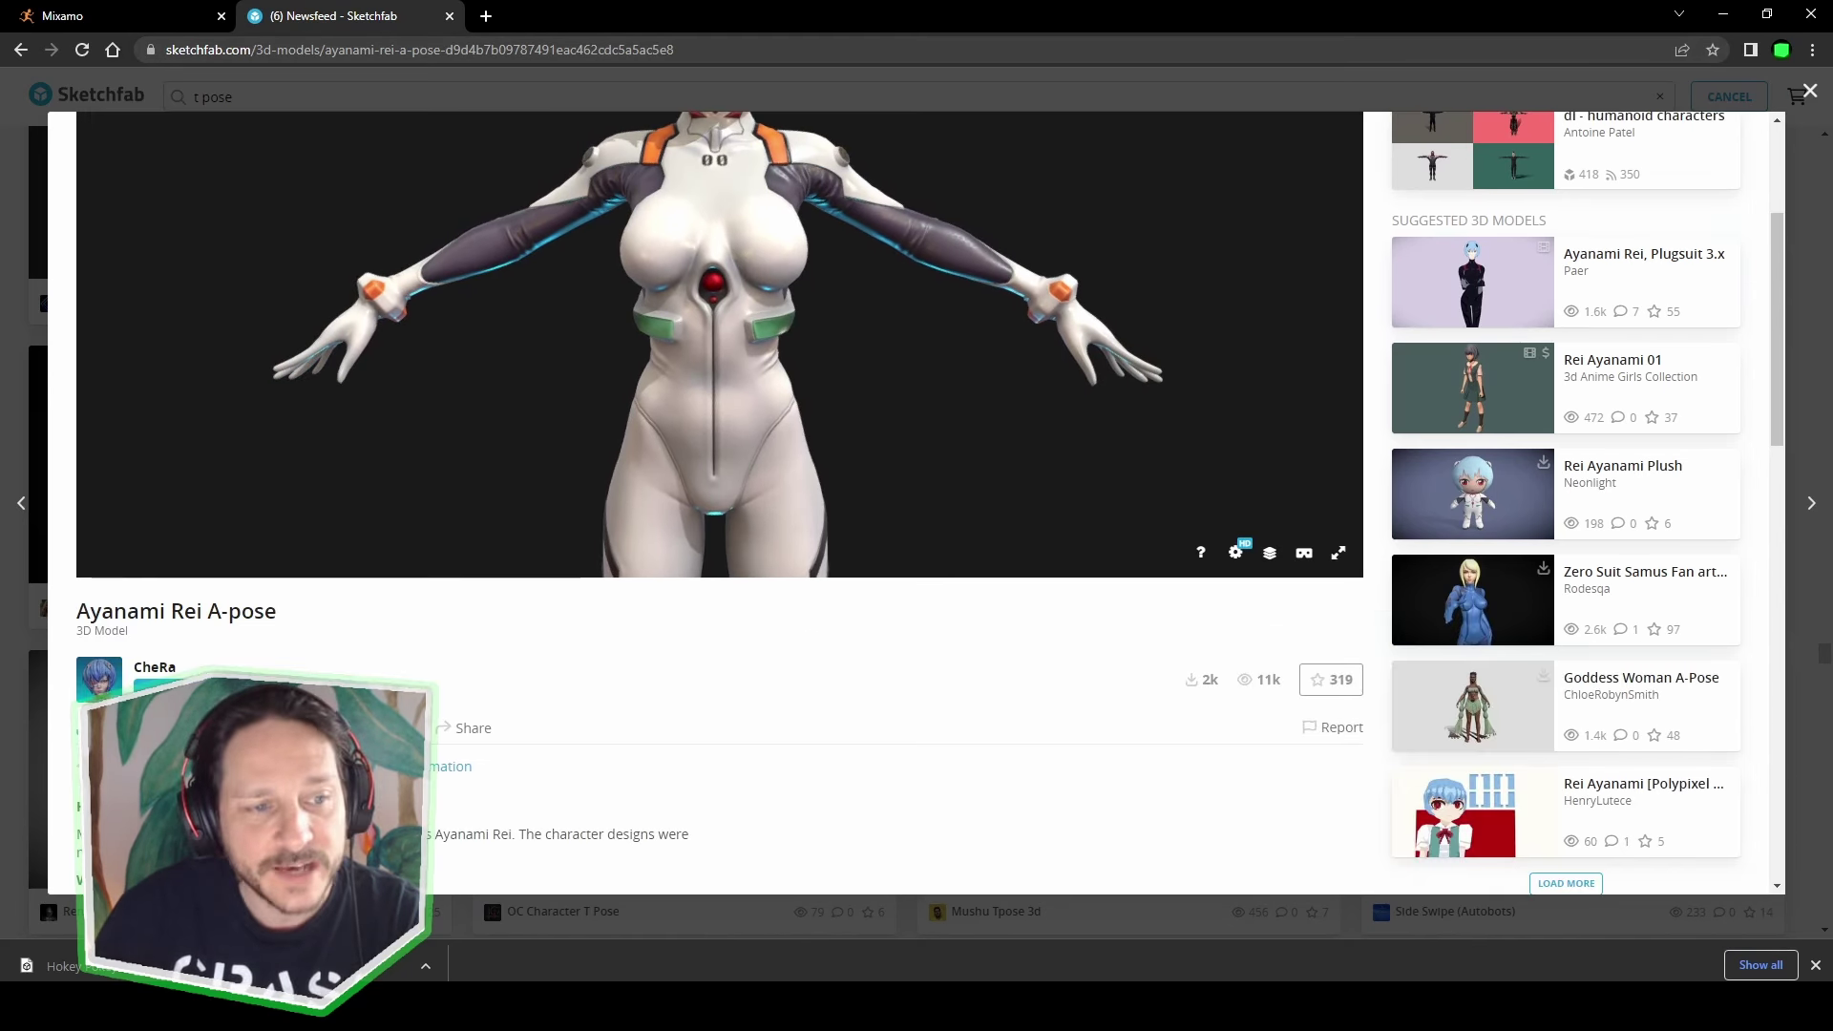
left_click(143, 727)
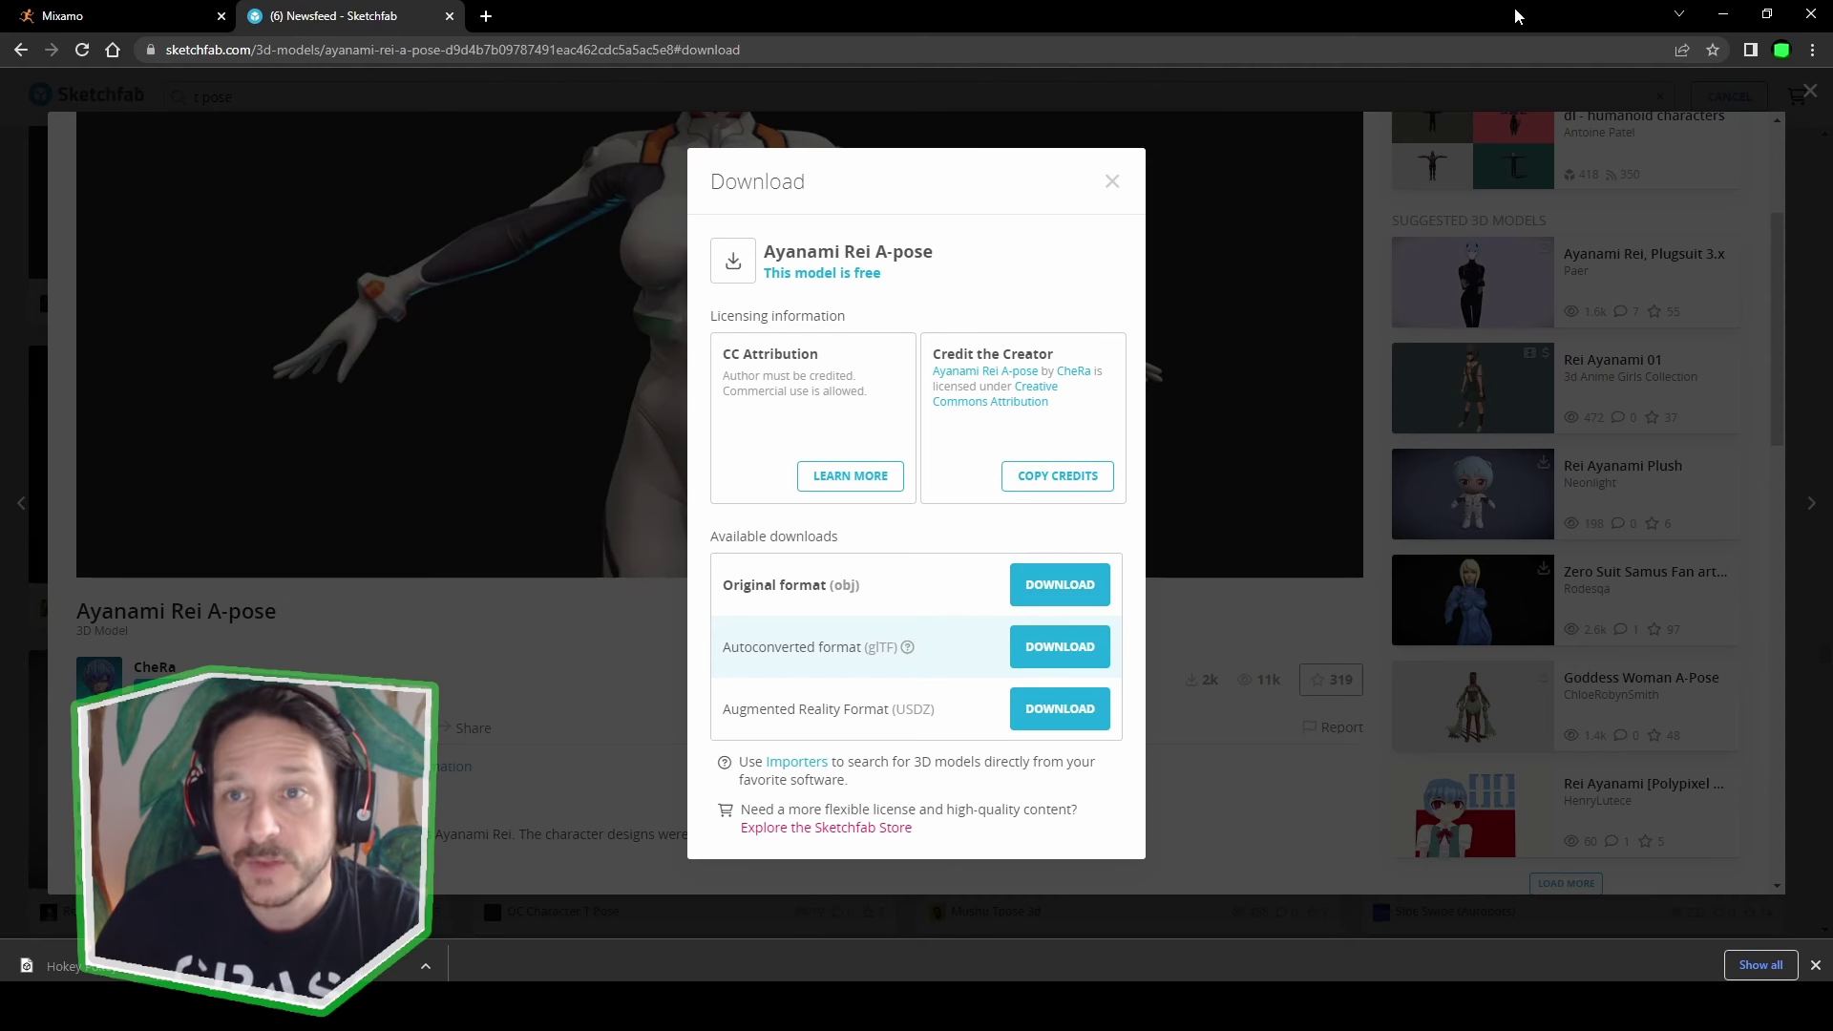
Switch to Blender and close the File > Import menu without importing anything.
left_click(1724, 17)
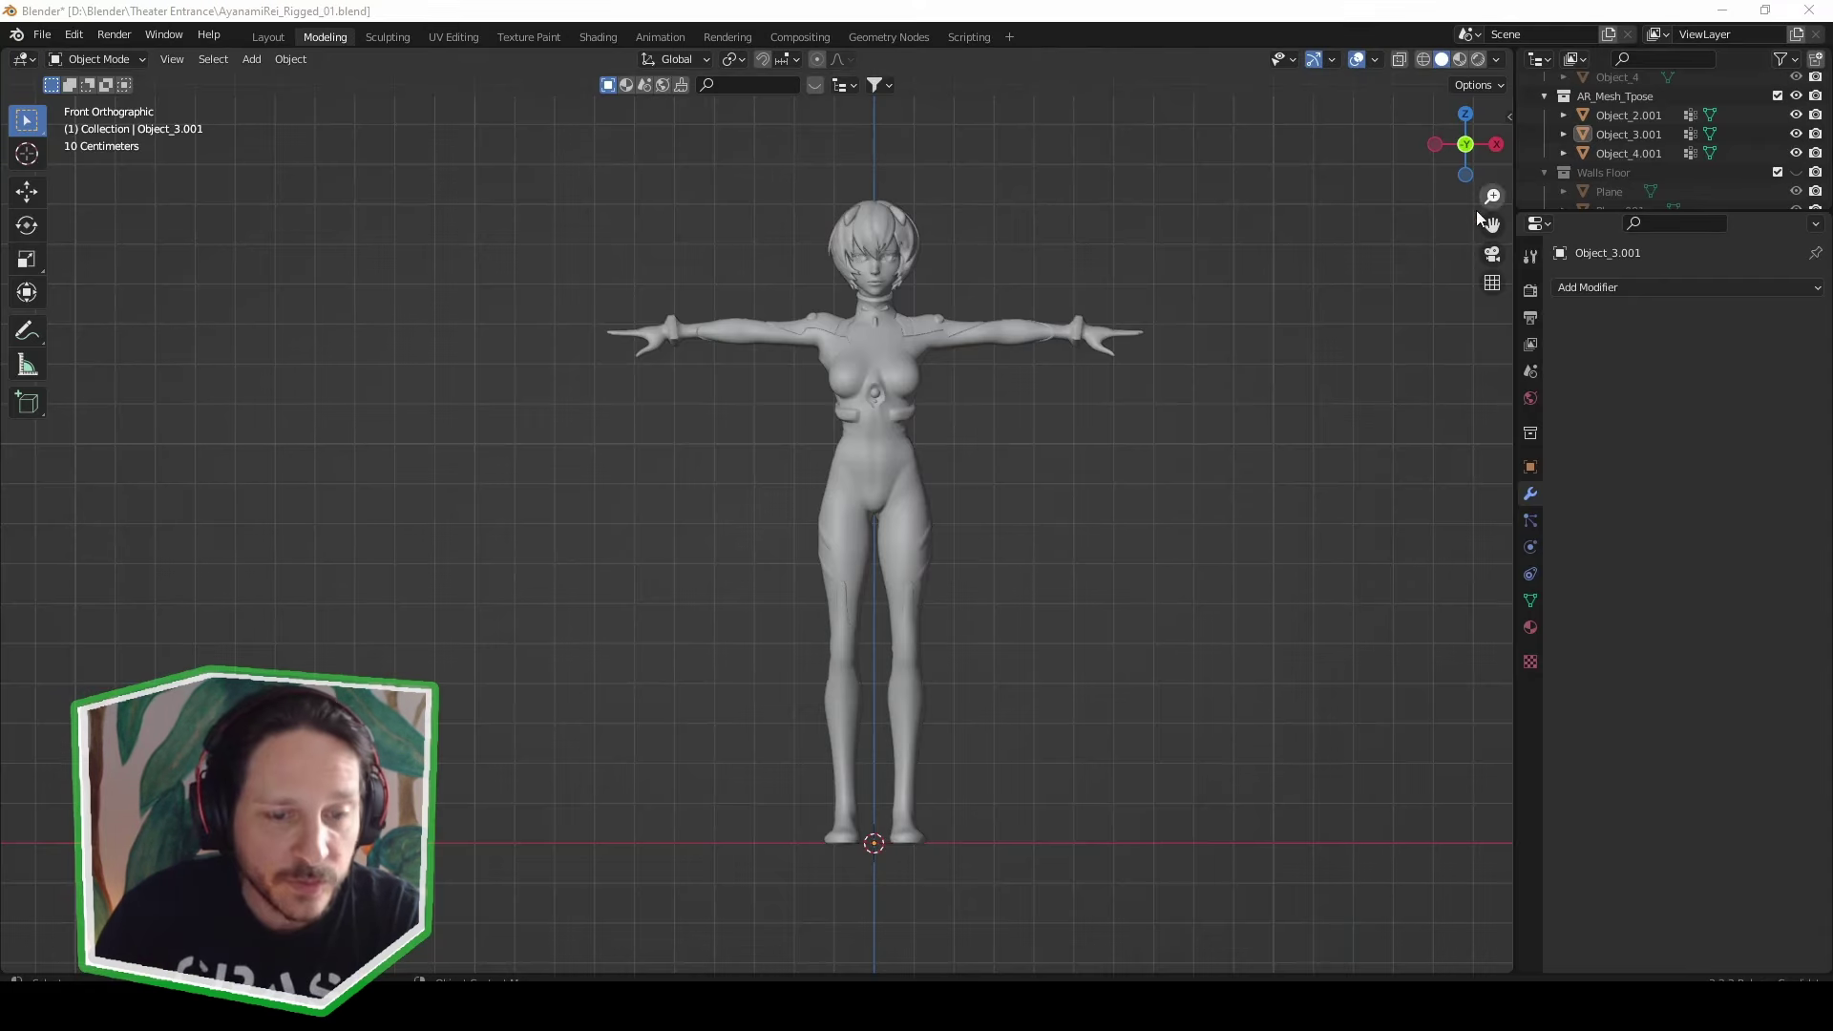
left_click(42, 35)
mouse_move(107, 290)
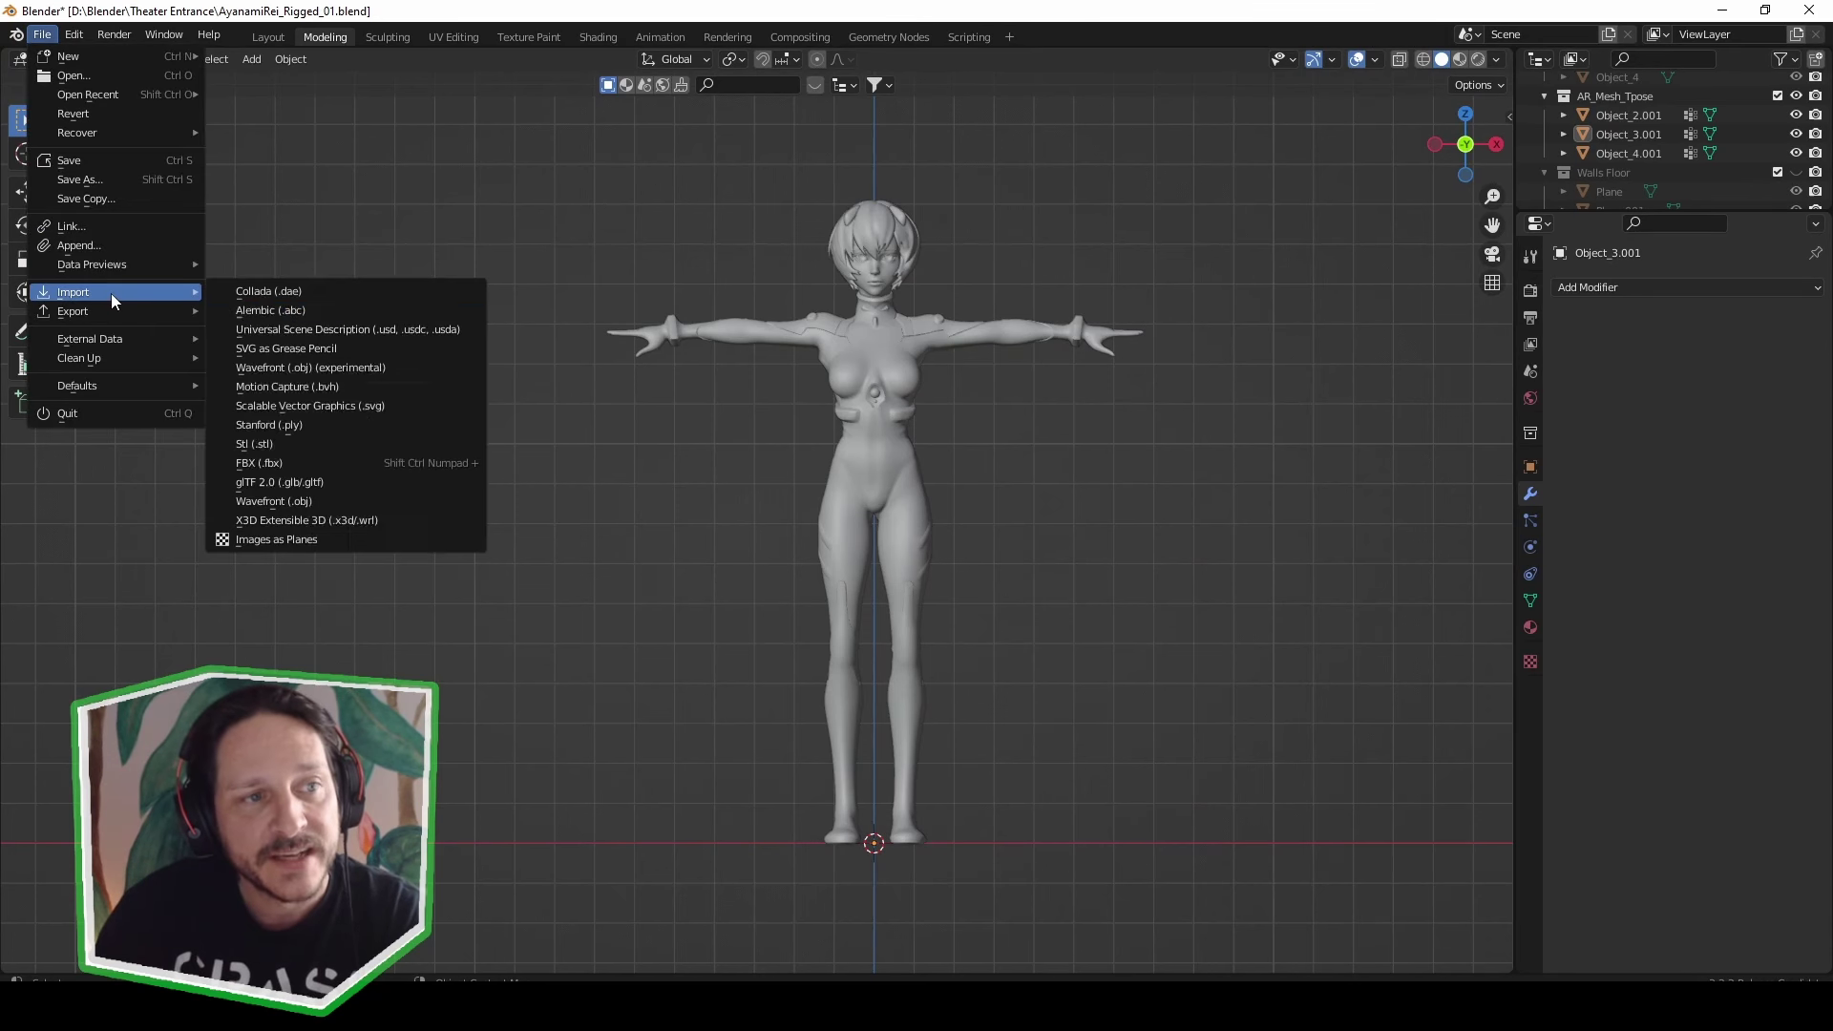
left_click(322, 483)
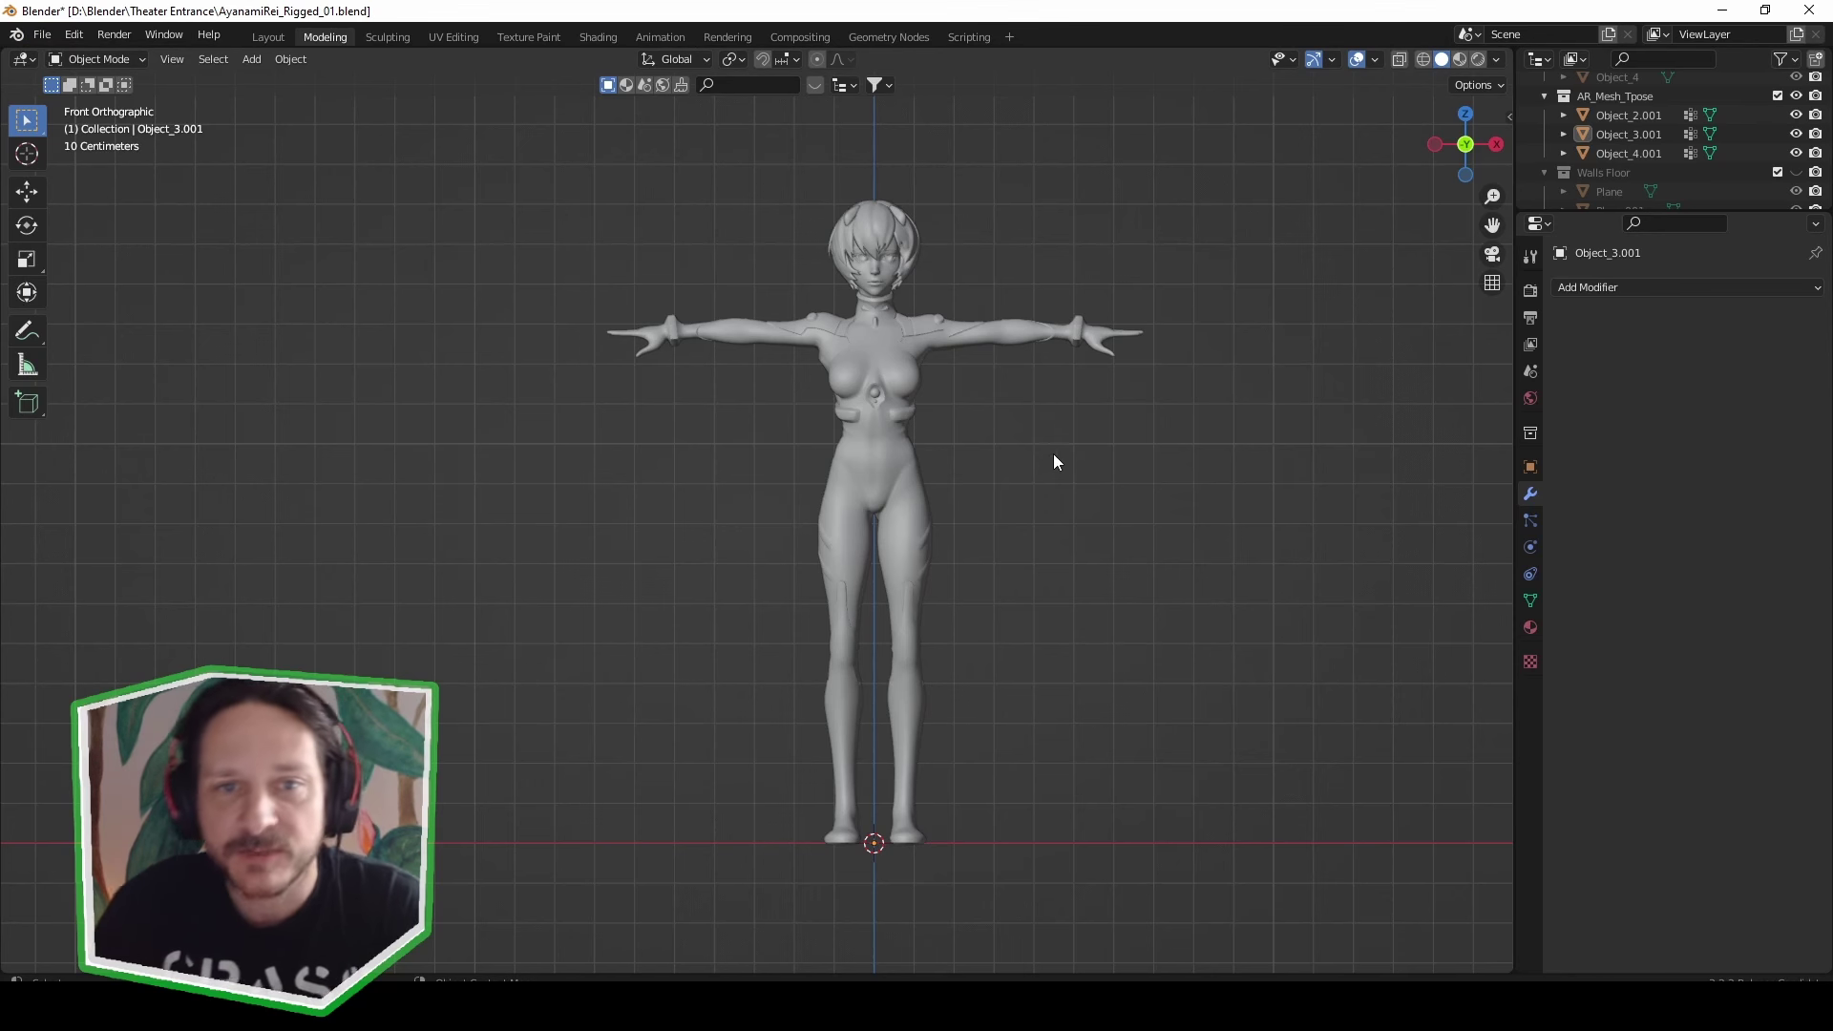
Select the body, neck and head meshes together and apply All Transforms with Ctrl+A.
left_click(889, 386)
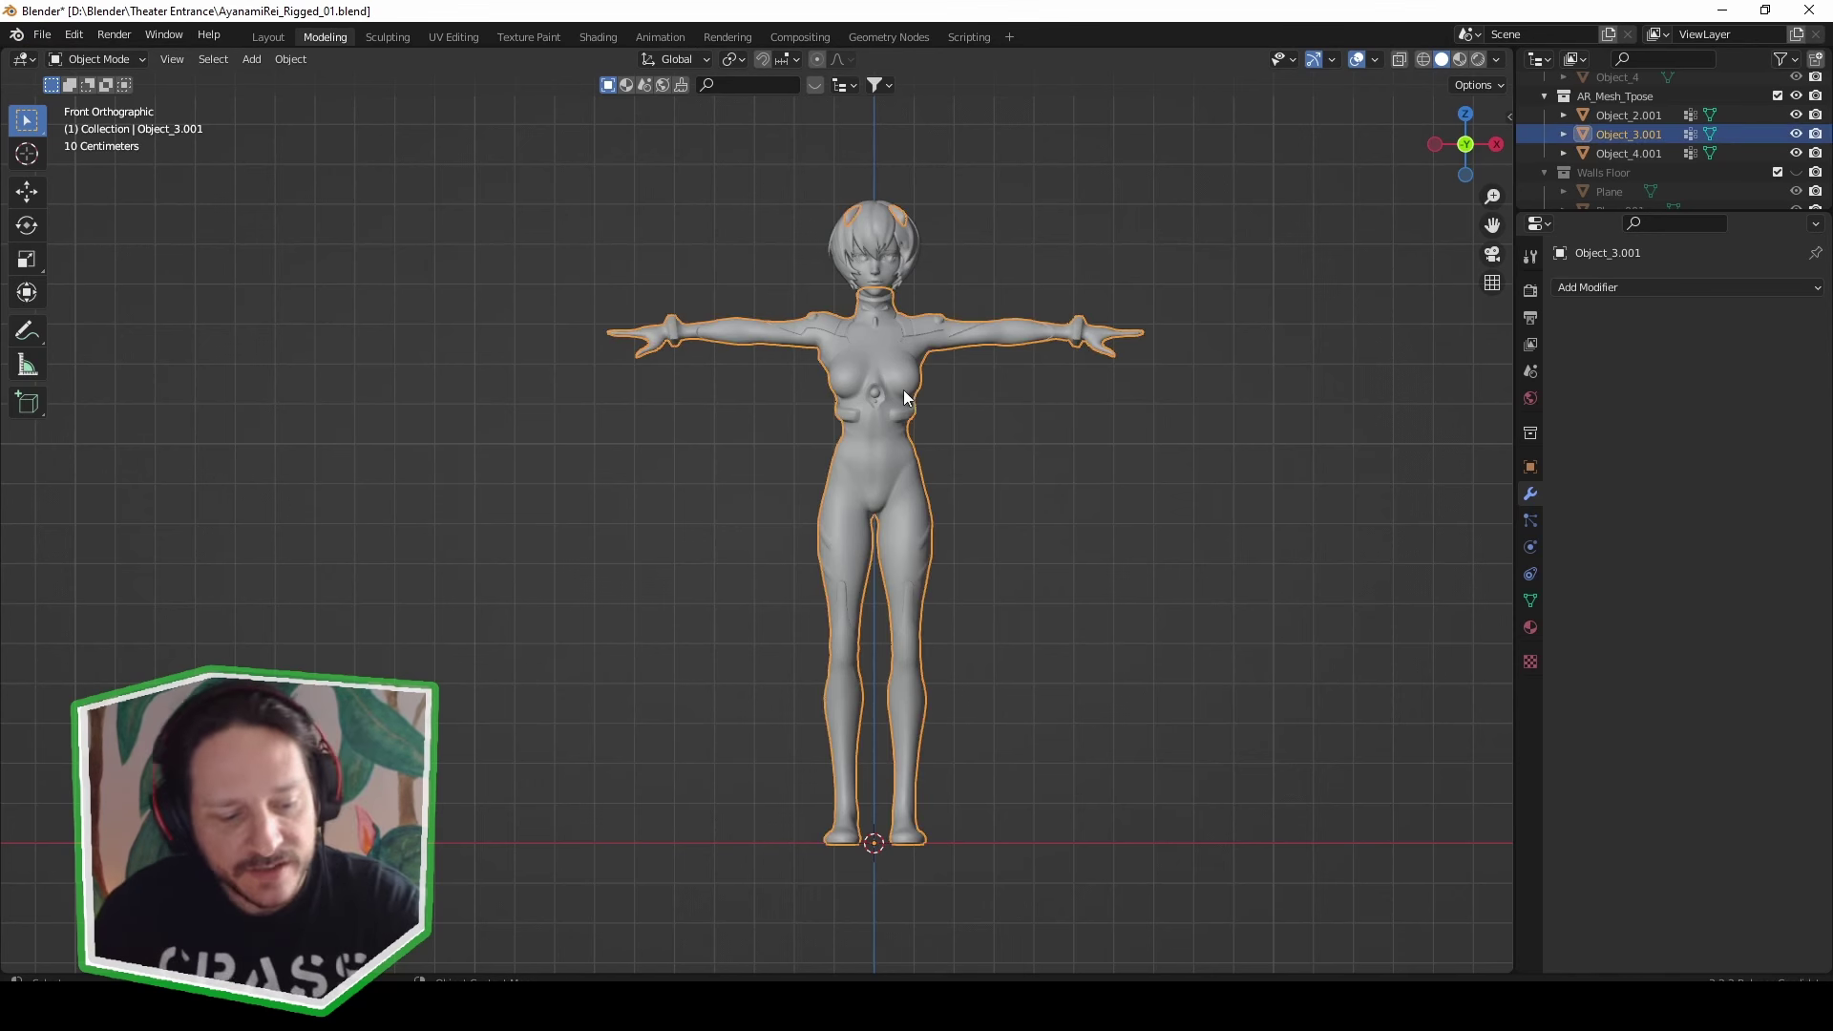
left_click(891, 279)
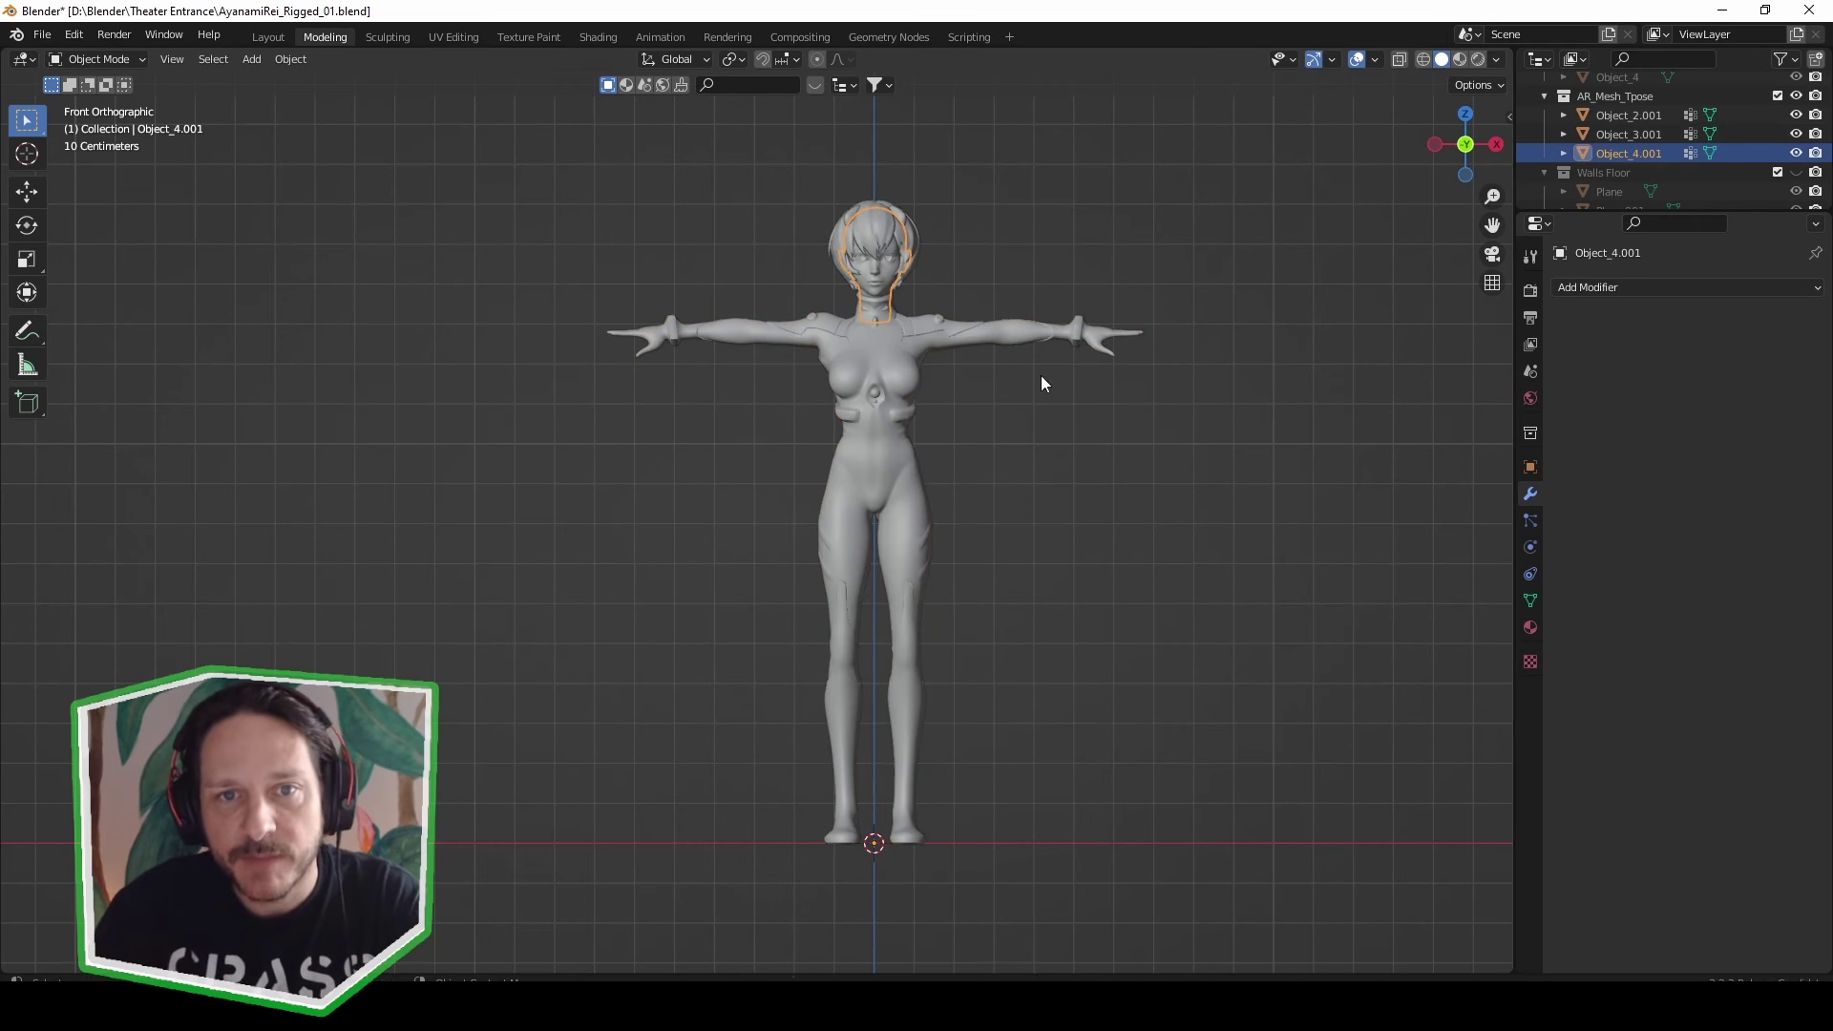
left_click(878, 241)
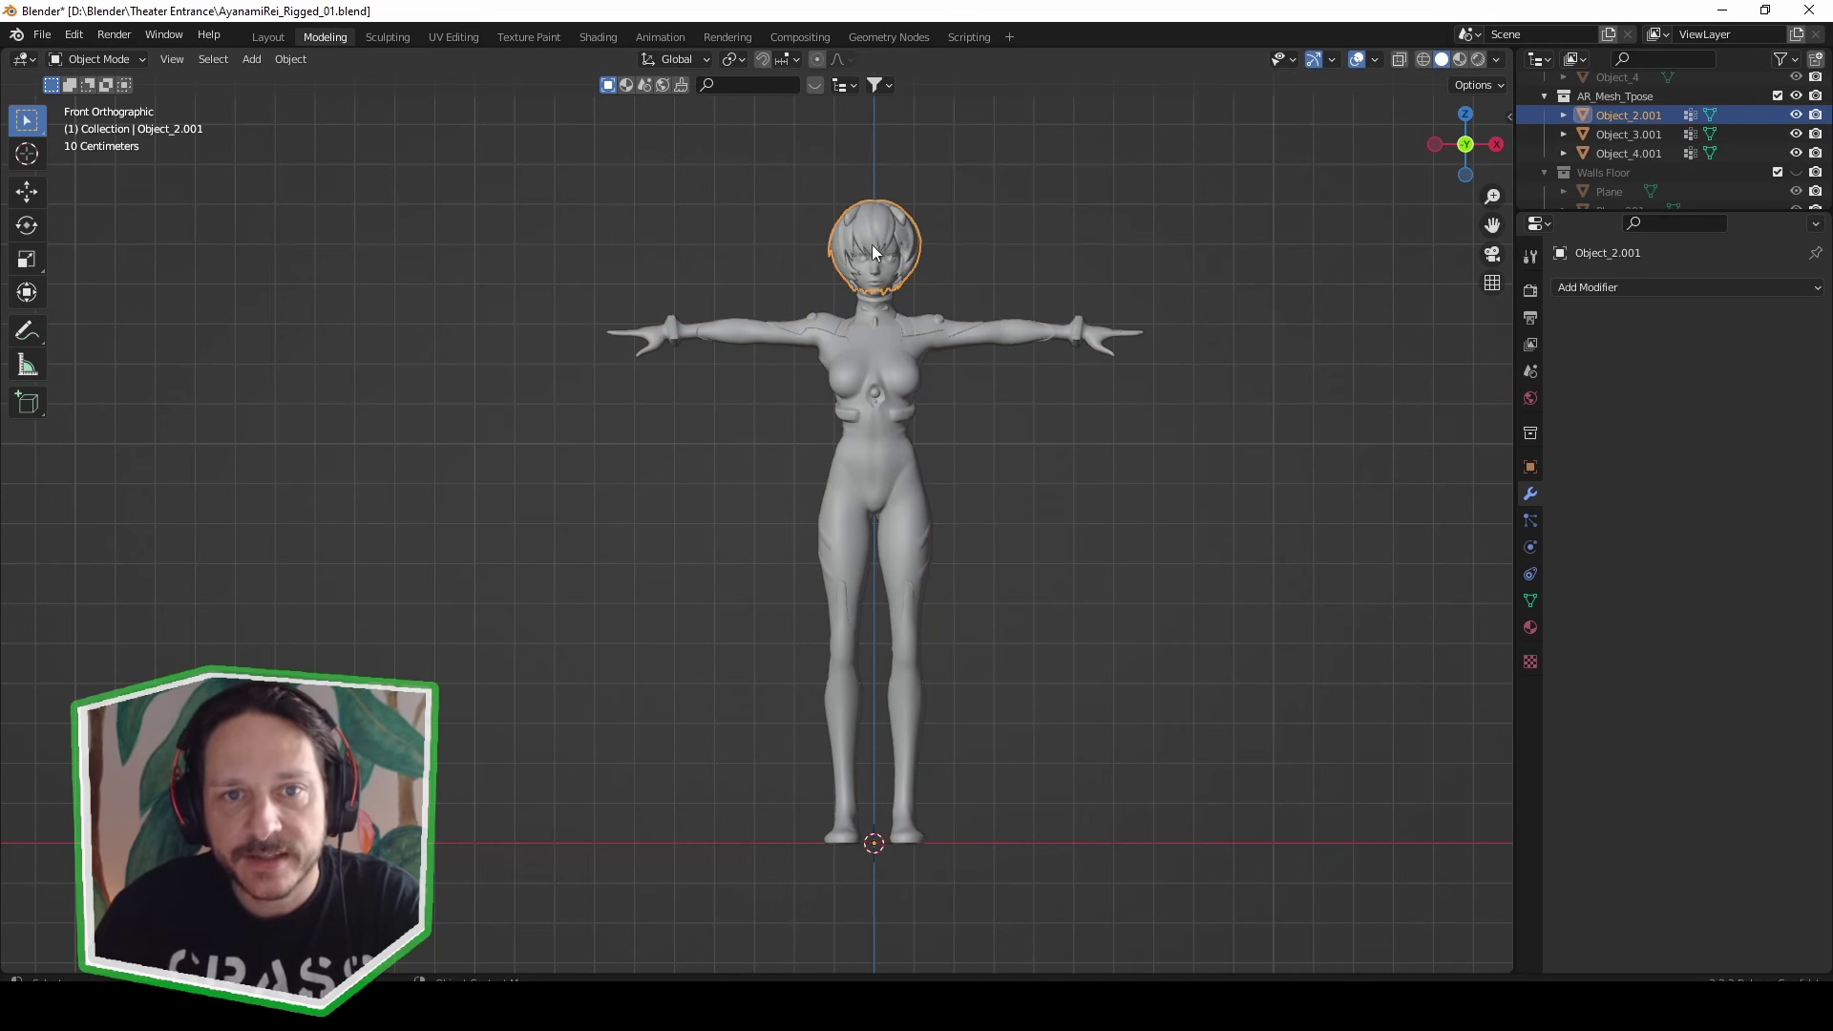
left_click_drag(573, 176, 1188, 853)
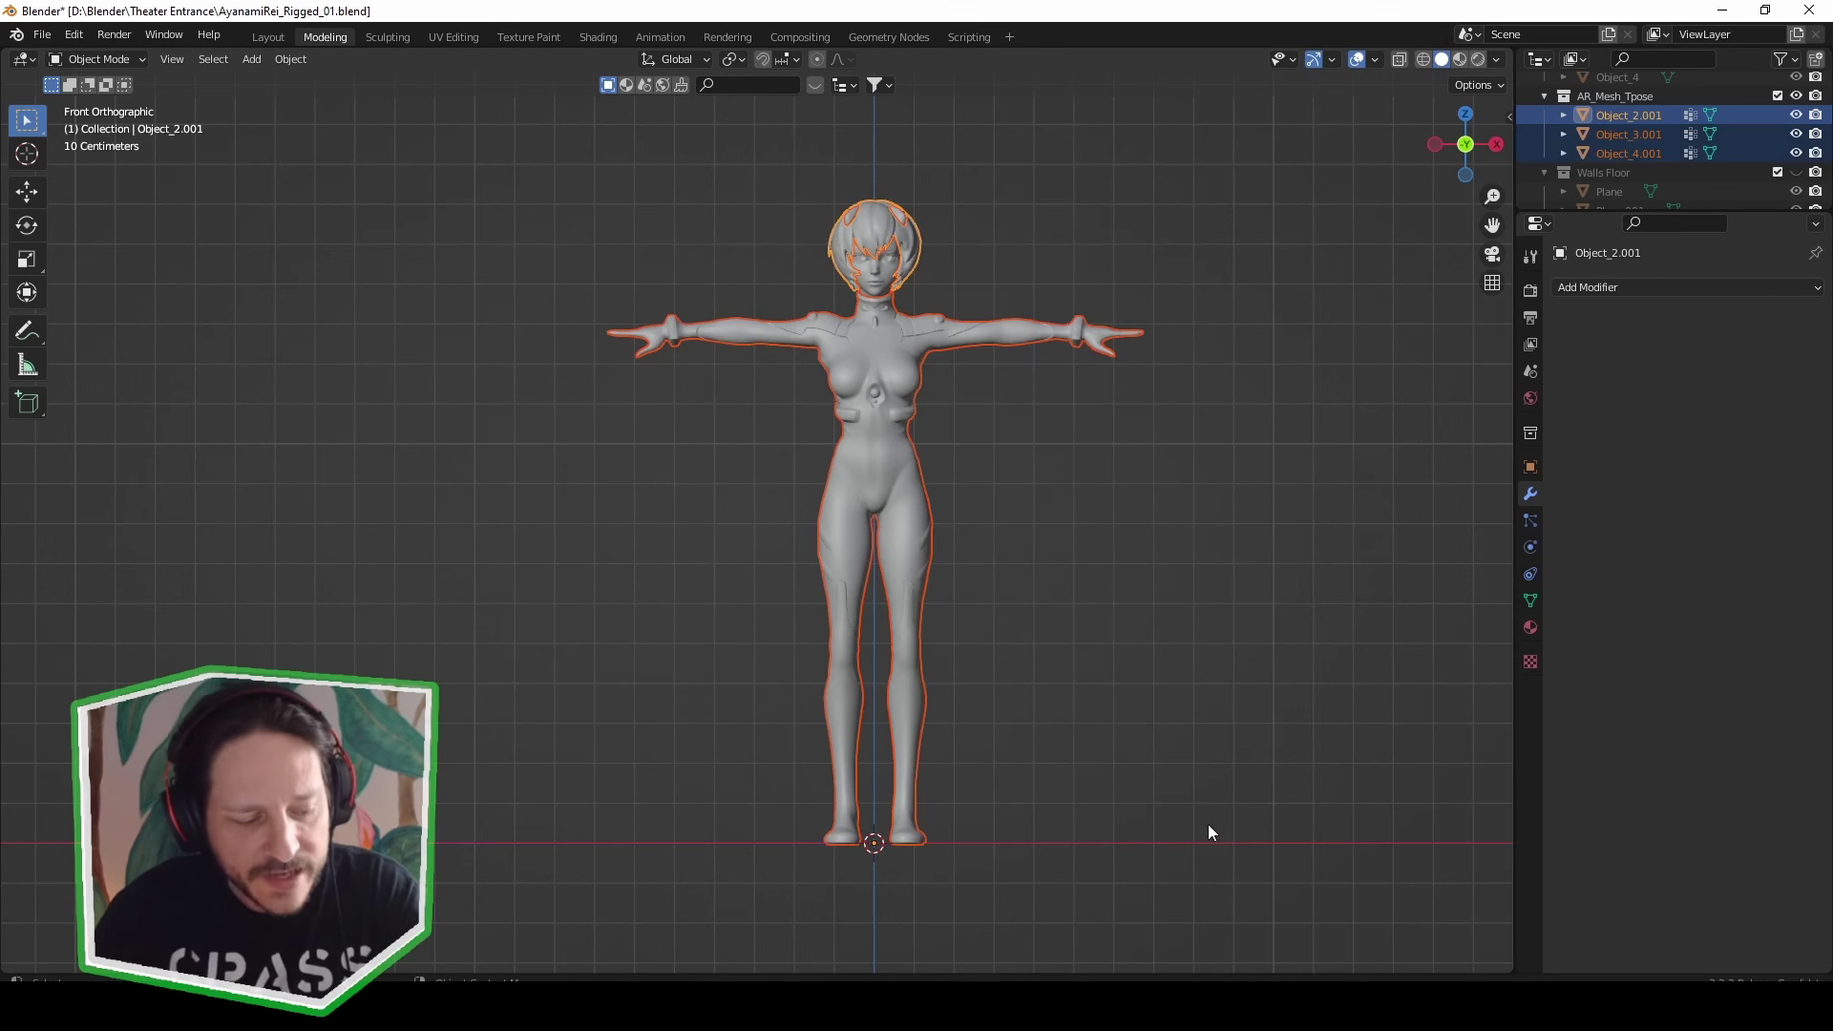
key("ctrl+a")
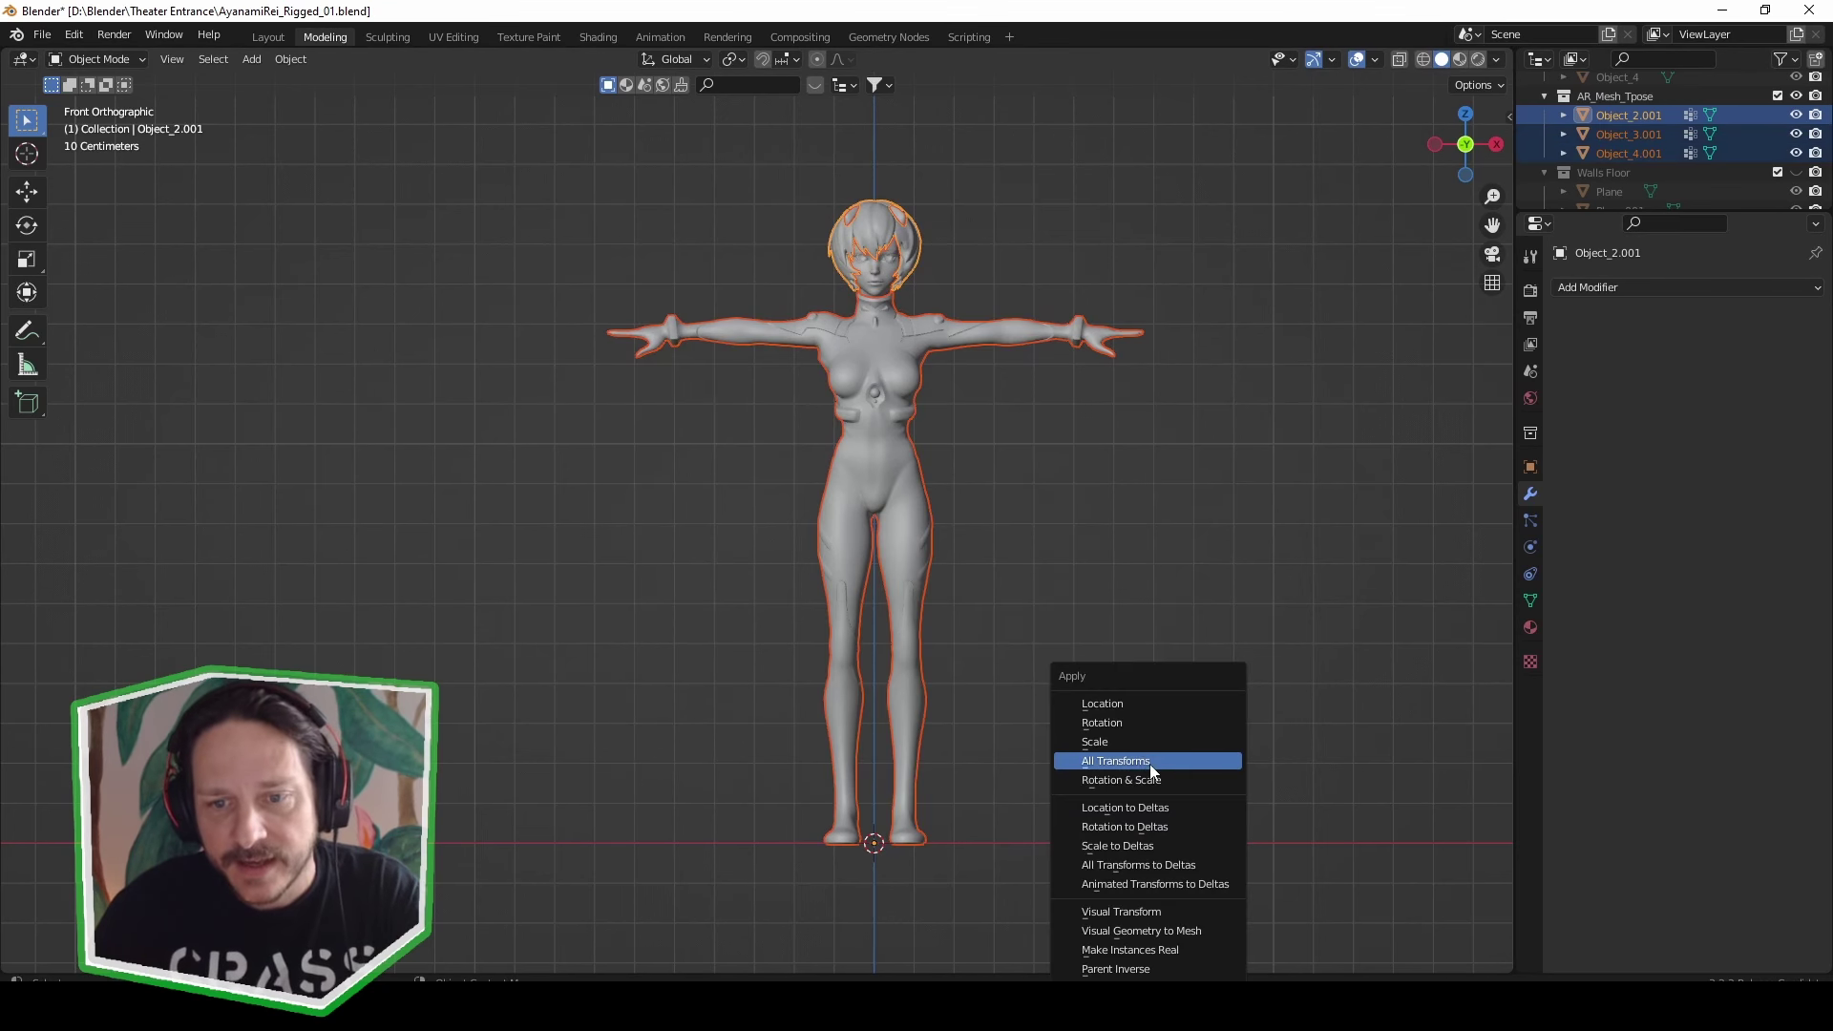
left_click(1145, 759)
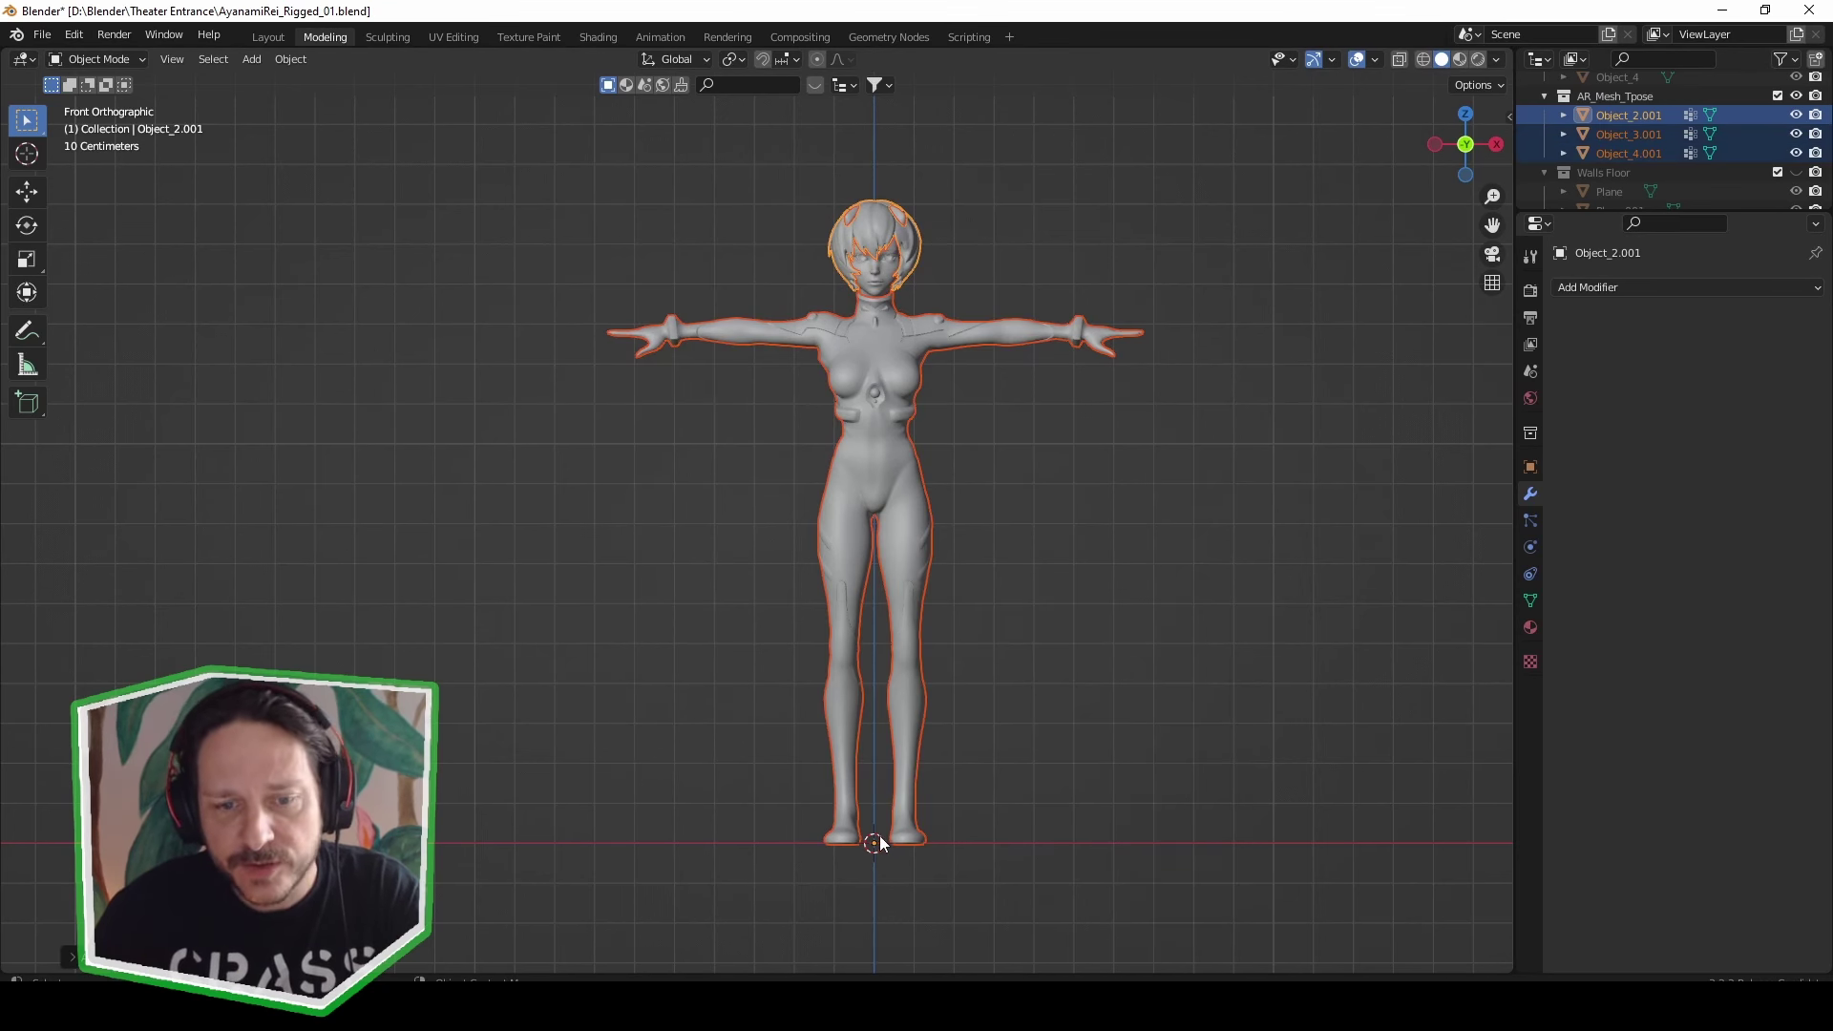
middle_click_drag(875, 848, 957, 863)
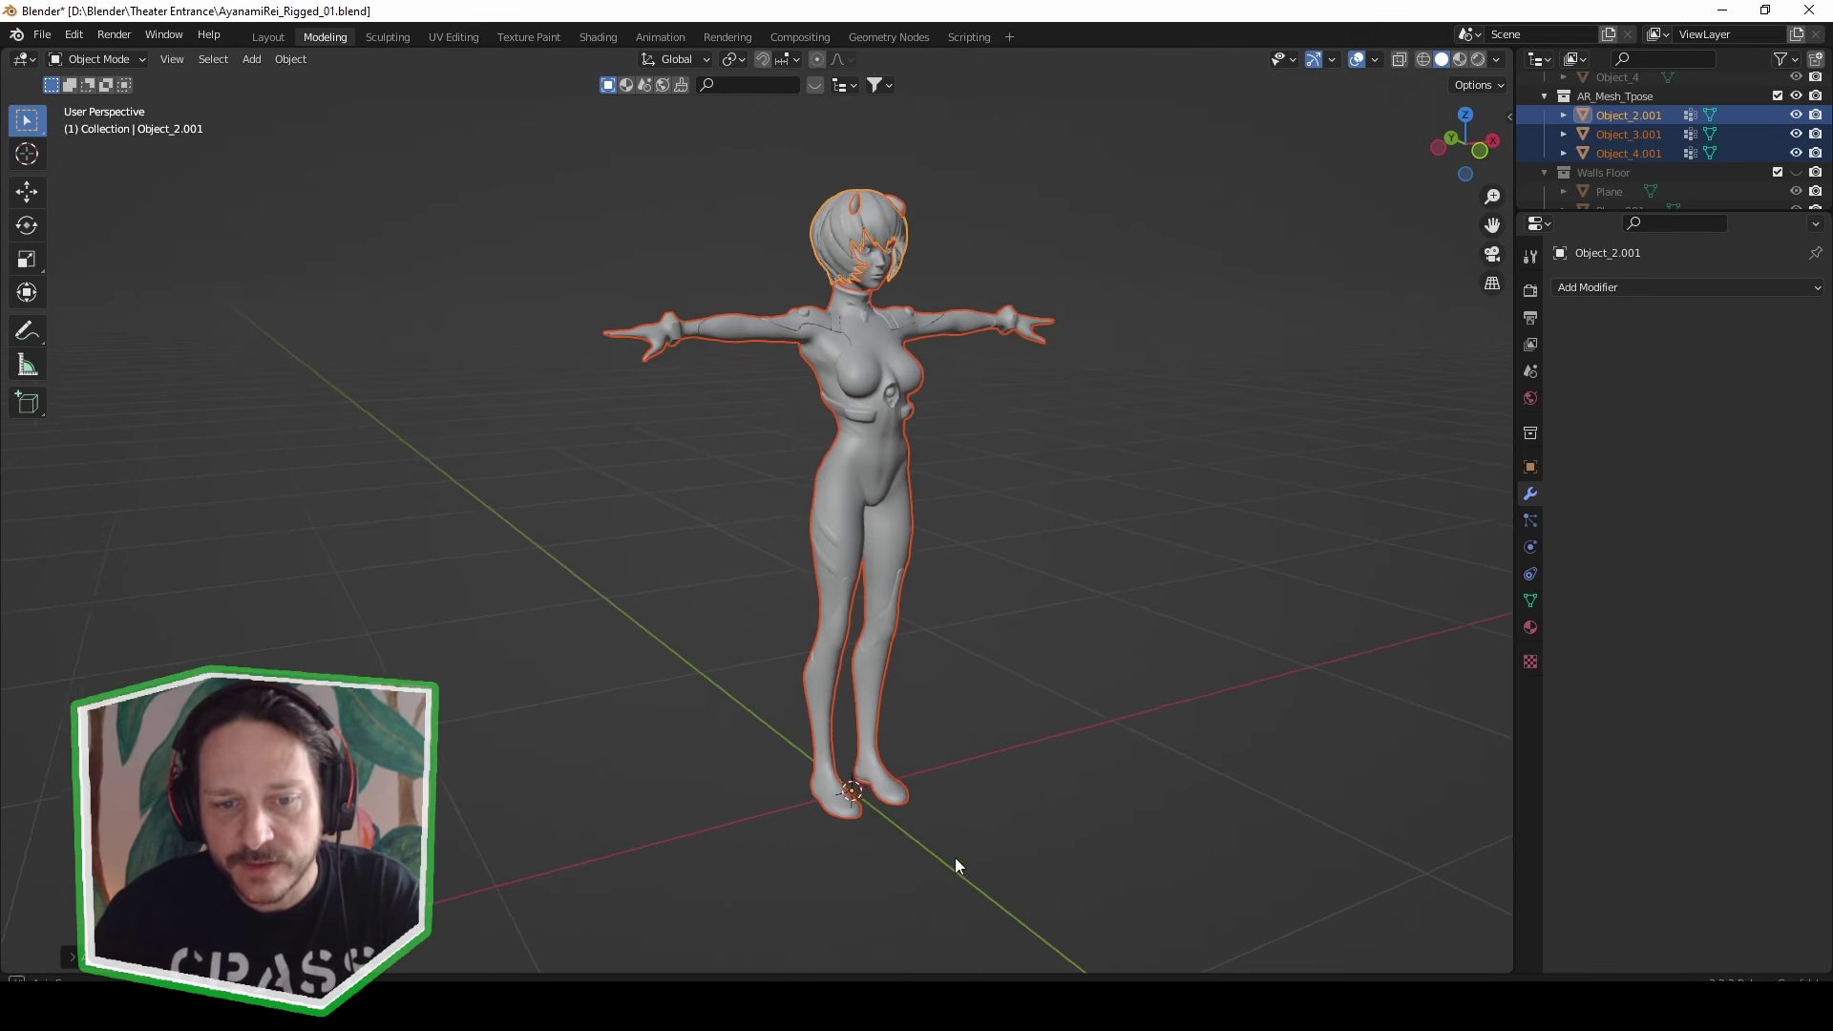
scroll(1031, 811, "down", 3)
scroll(1031, 804, "up", 3)
middle_click_drag(1004, 727, 739, 468)
left_click(41, 35)
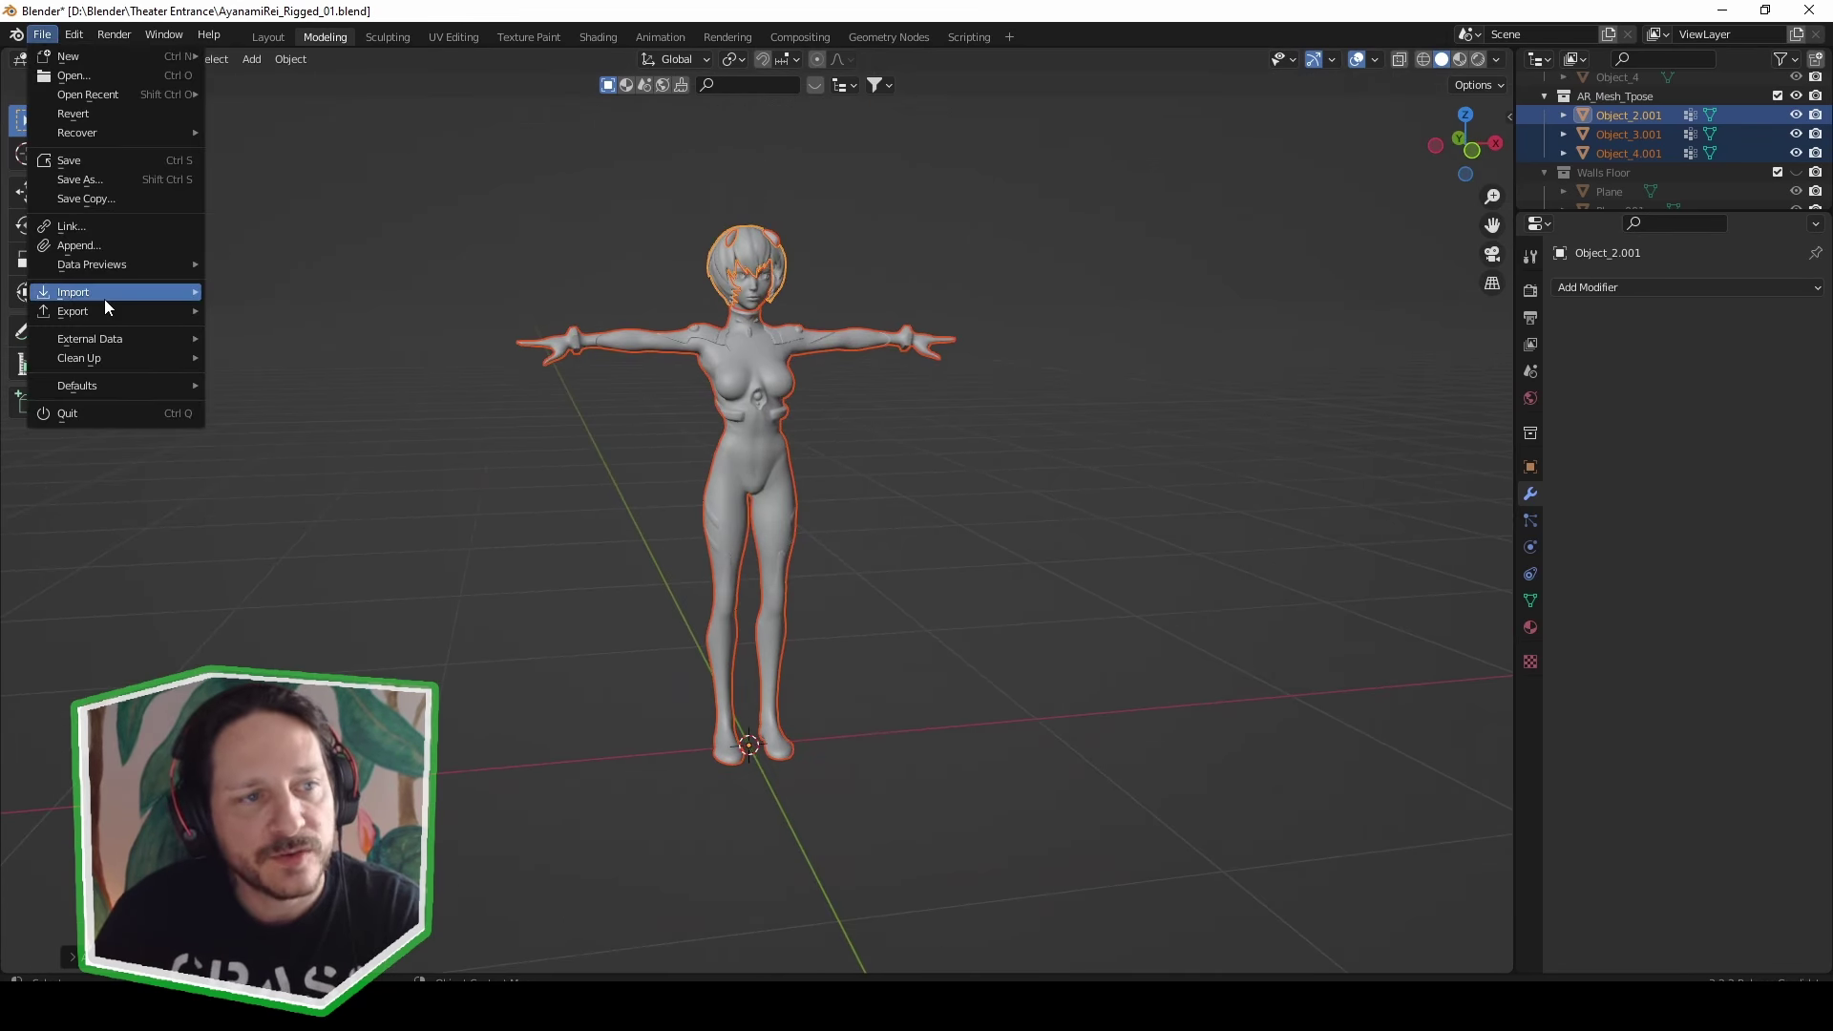
mouse_move(105, 305)
left_click(254, 467)
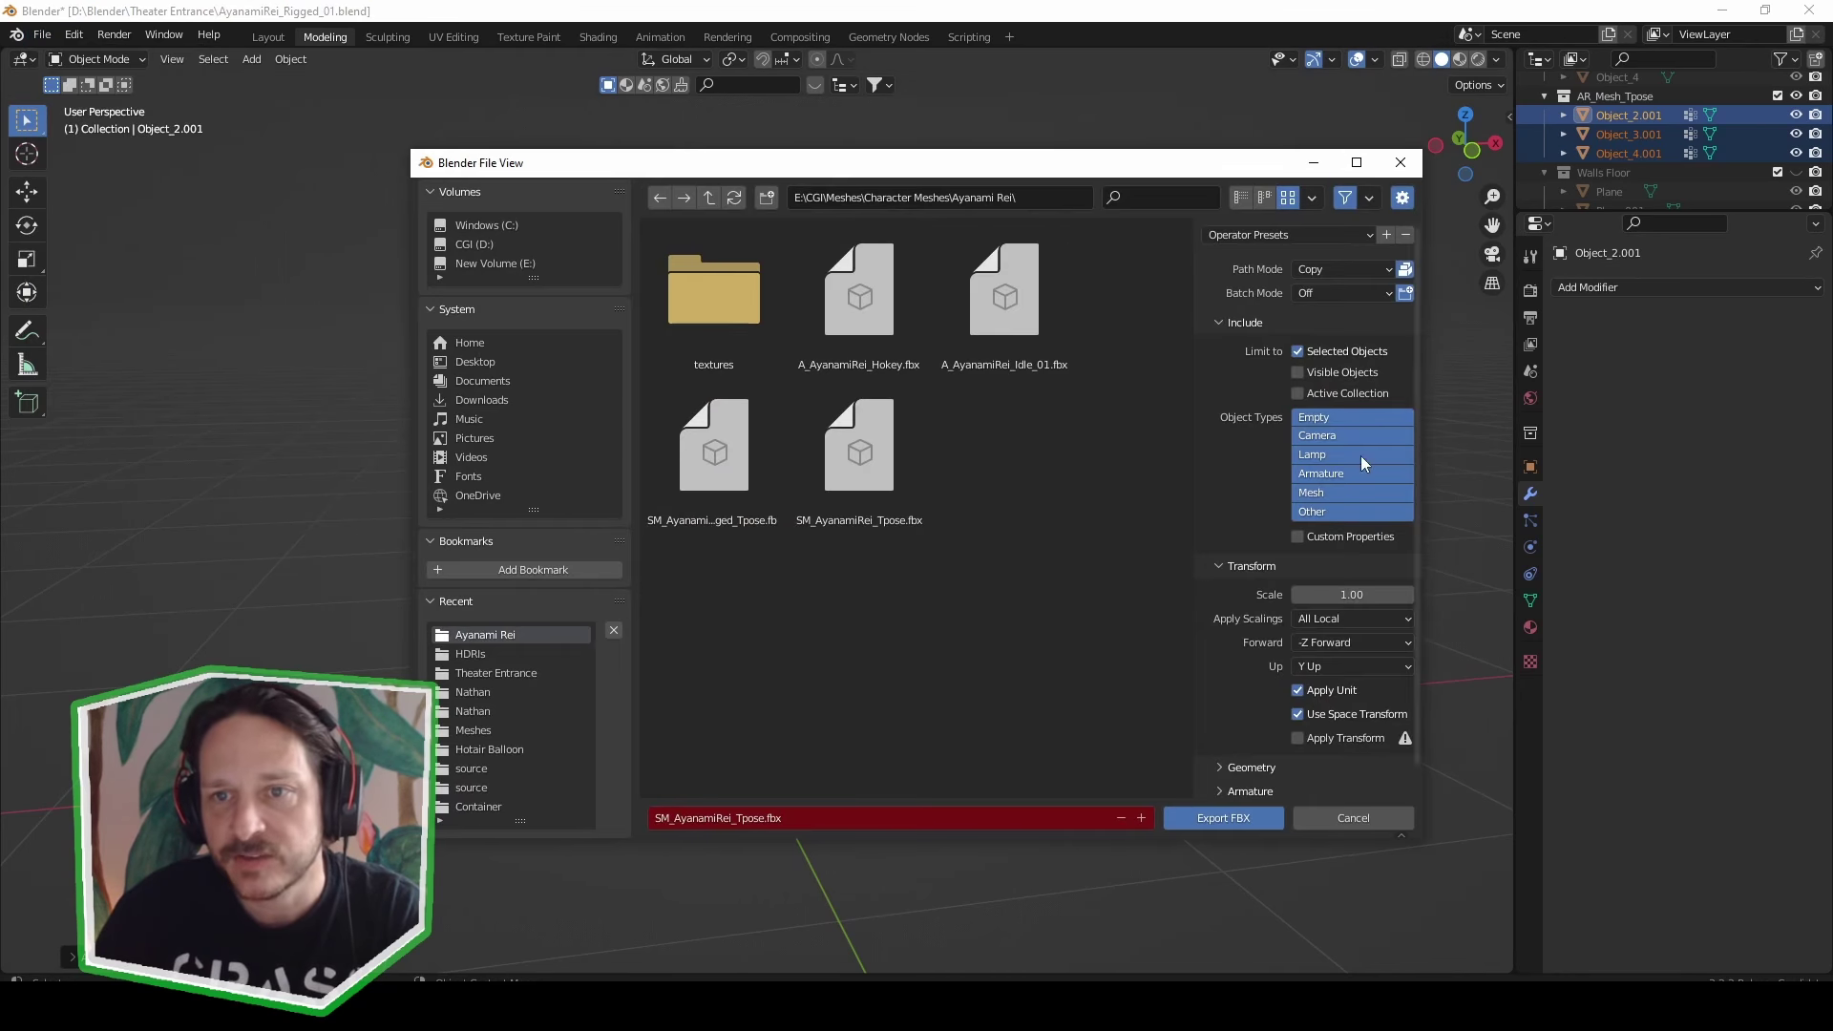
left_click(1316, 269)
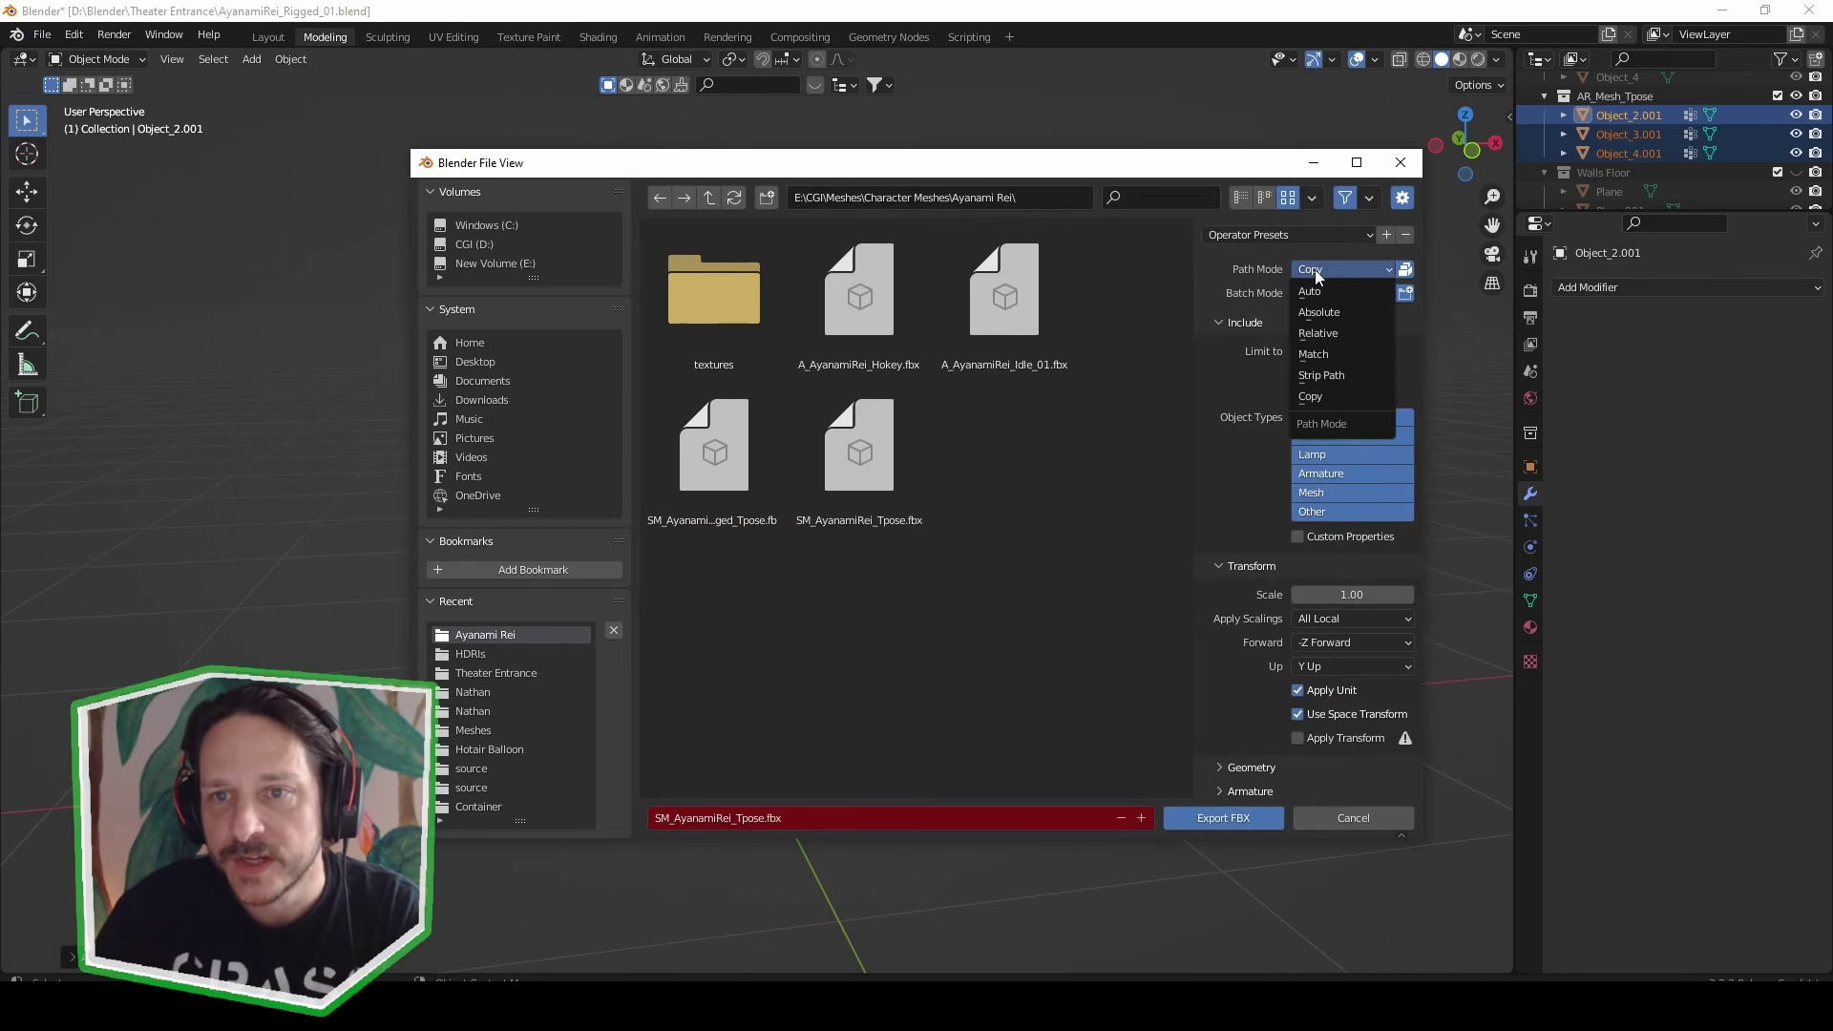
left_click(1312, 396)
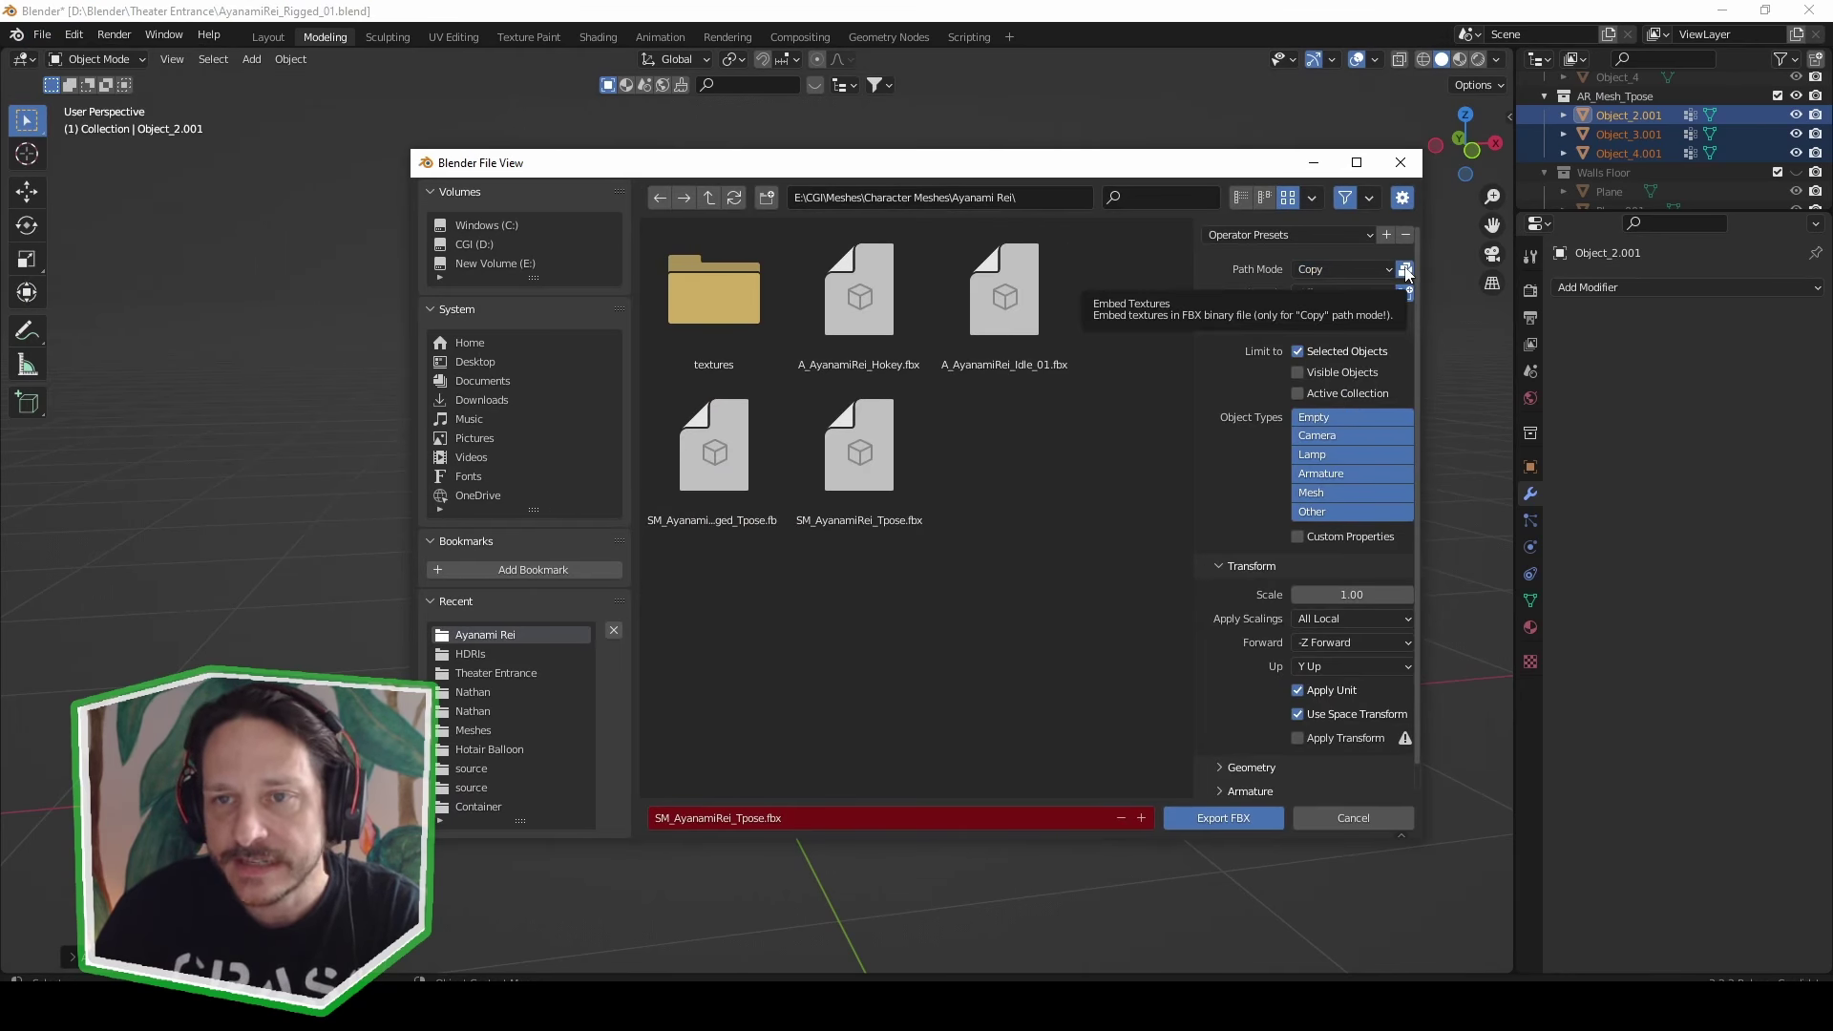
left_click(1405, 271)
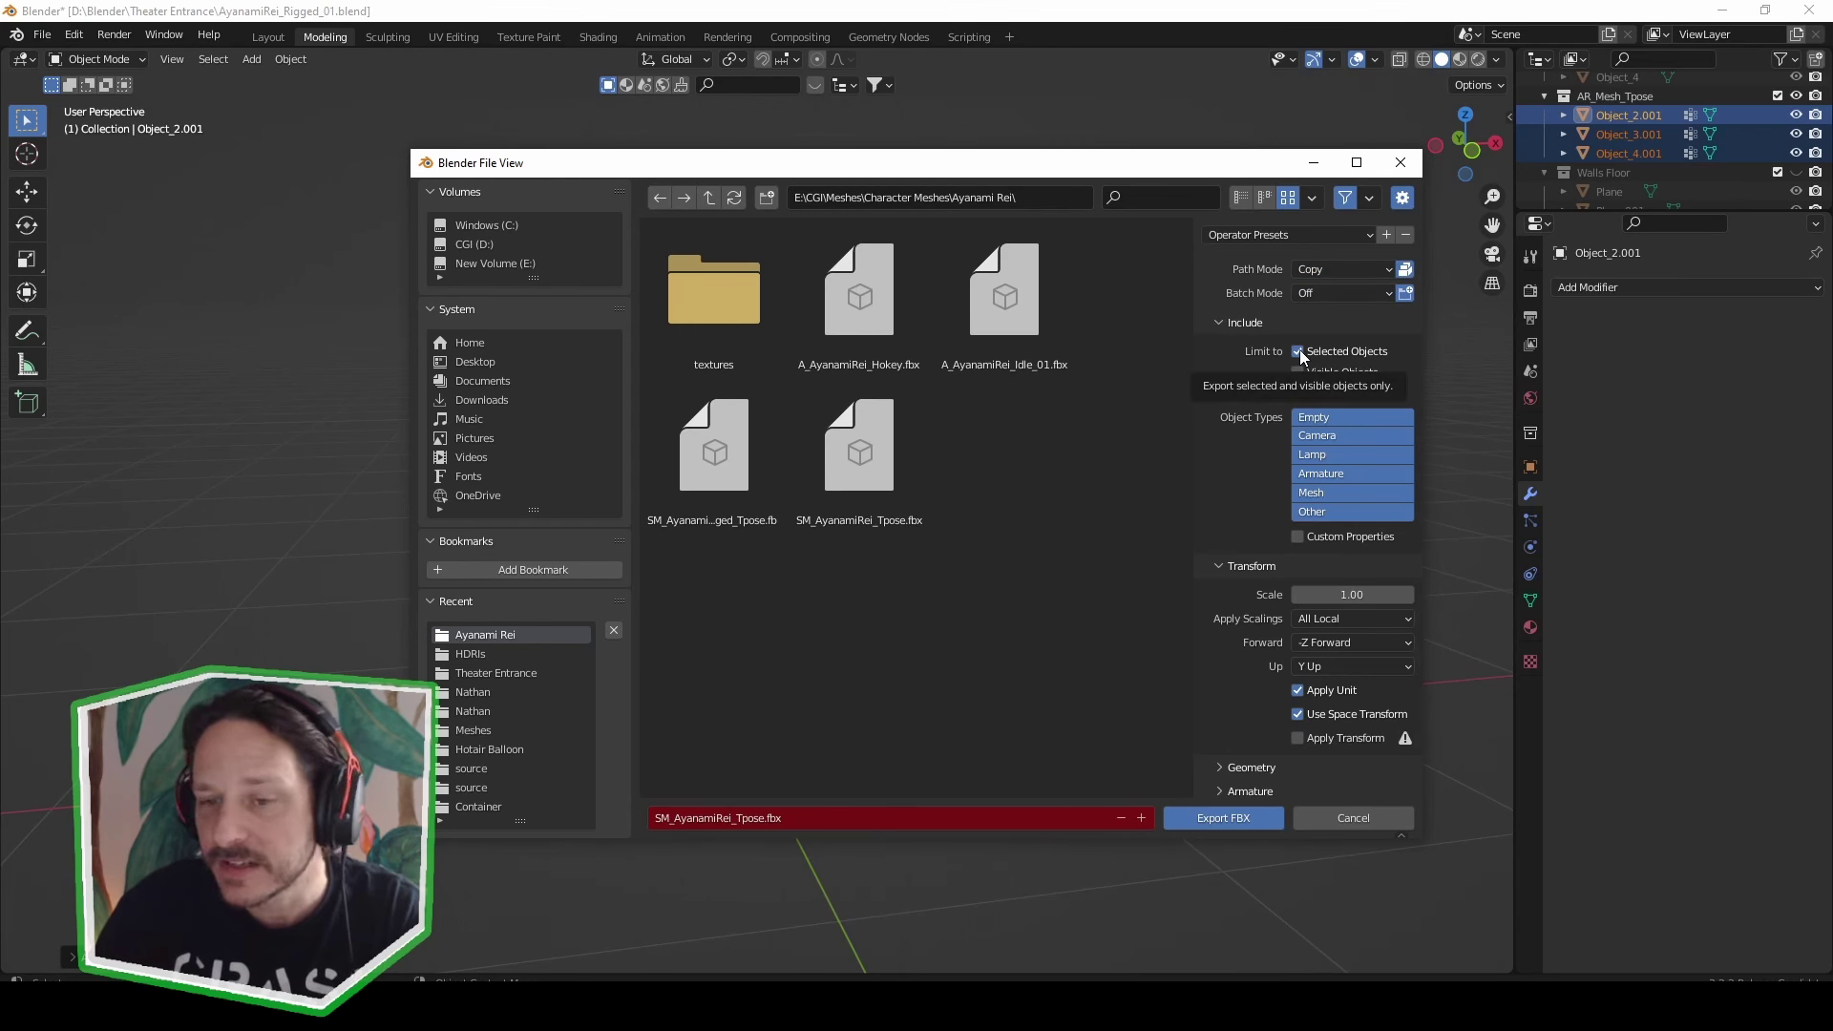
scroll(1222, 730, "down", 1)
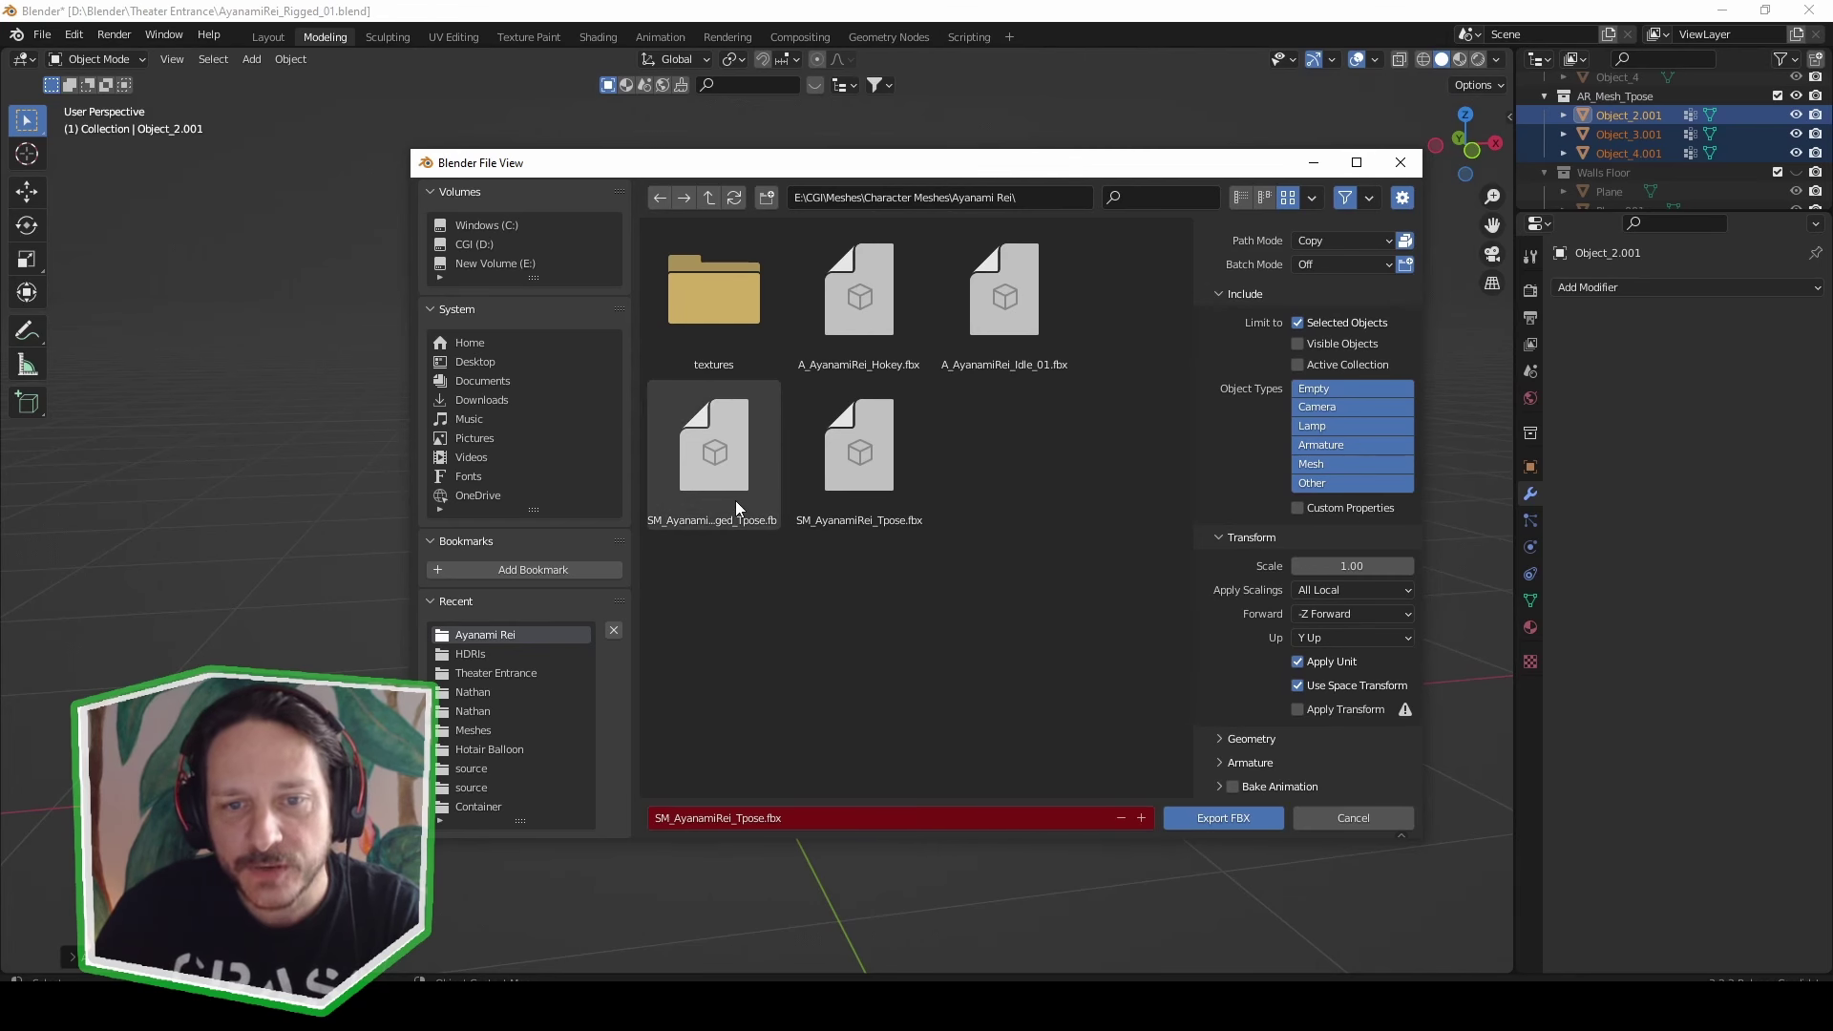
left_click(1367, 817)
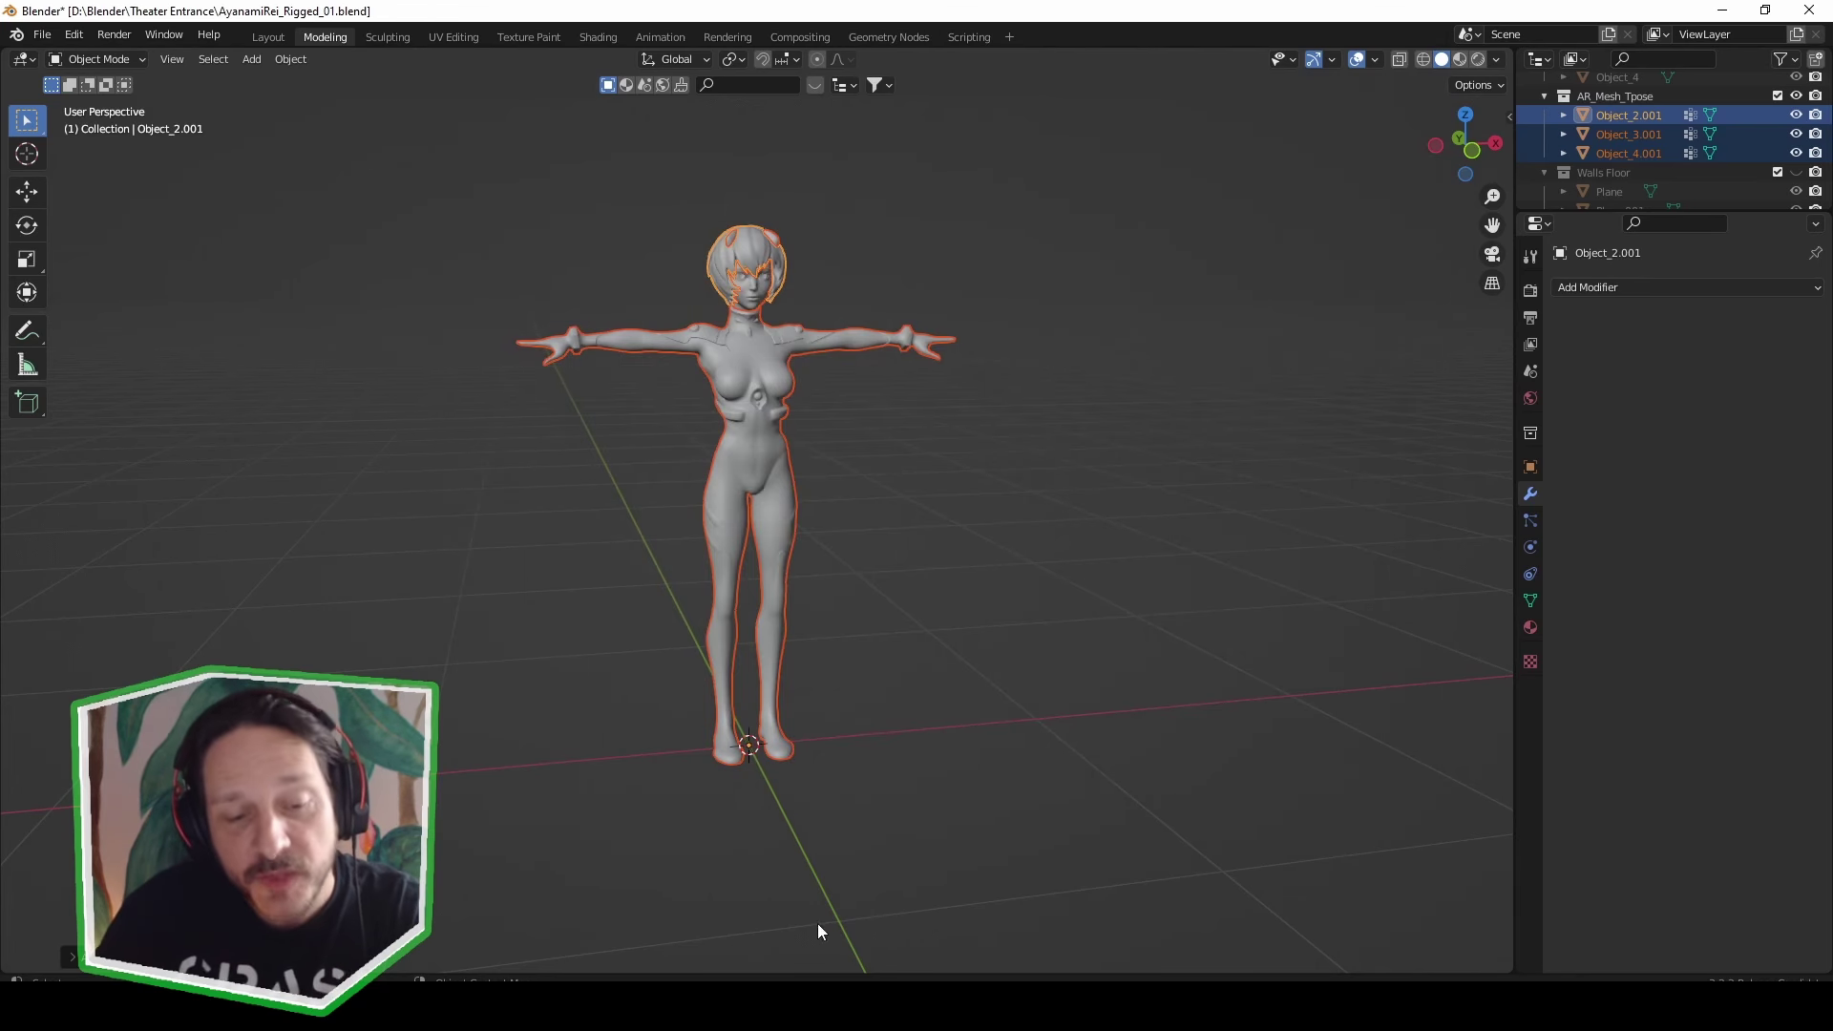
Upload SM_AyanamiRei_Tpose.fbx to Mixamo by dragging it from the Ayanami Rei folder.
key("alt+Tab")
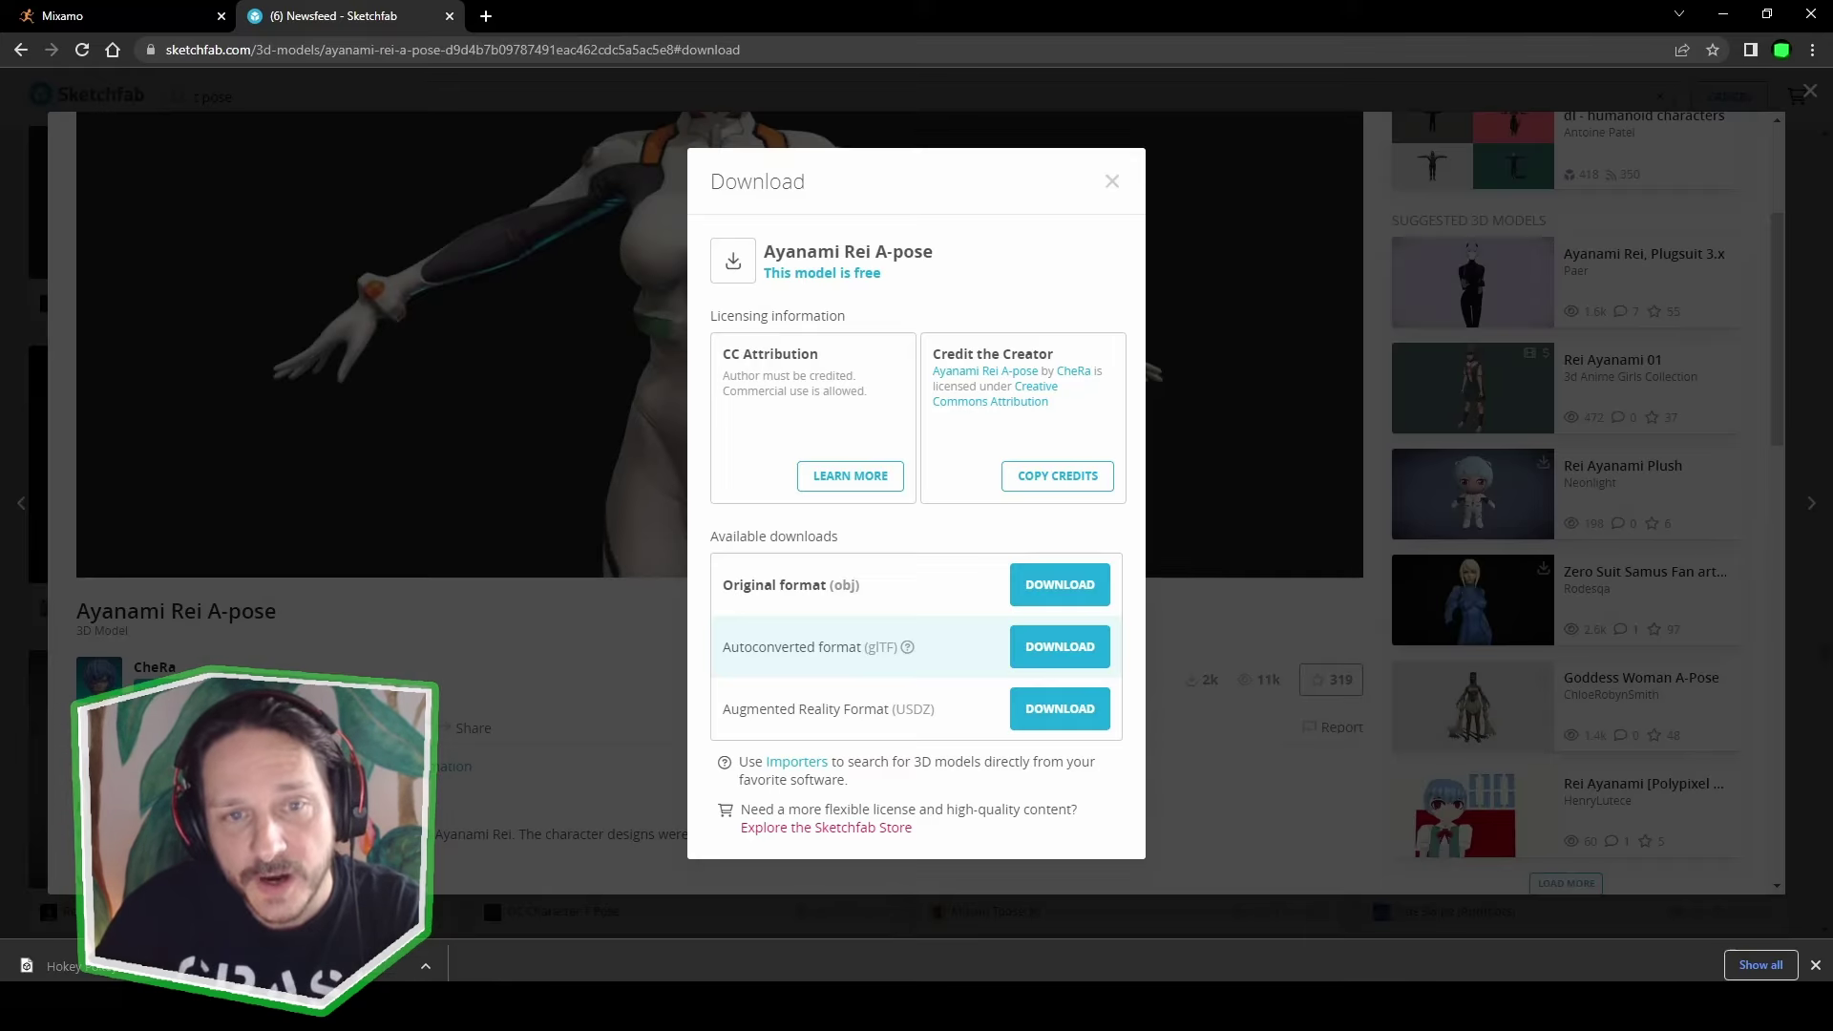
left_click(122, 17)
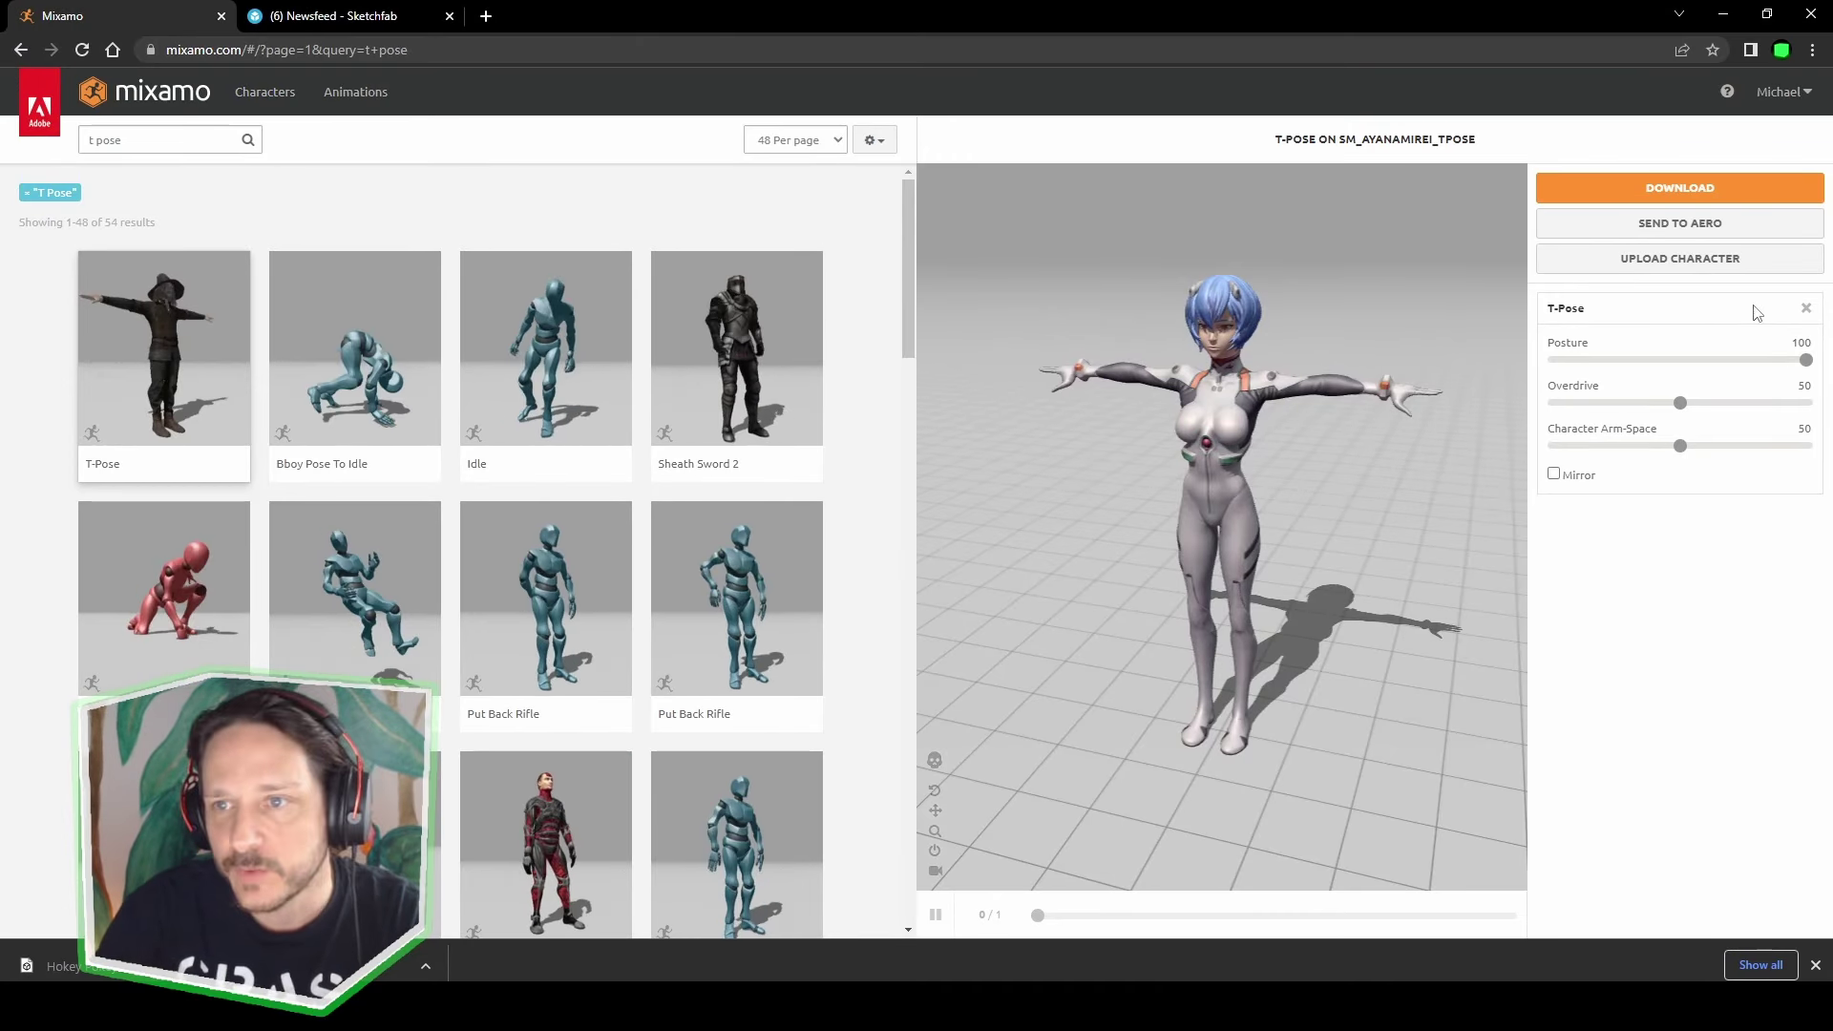
left_click(1571, 260)
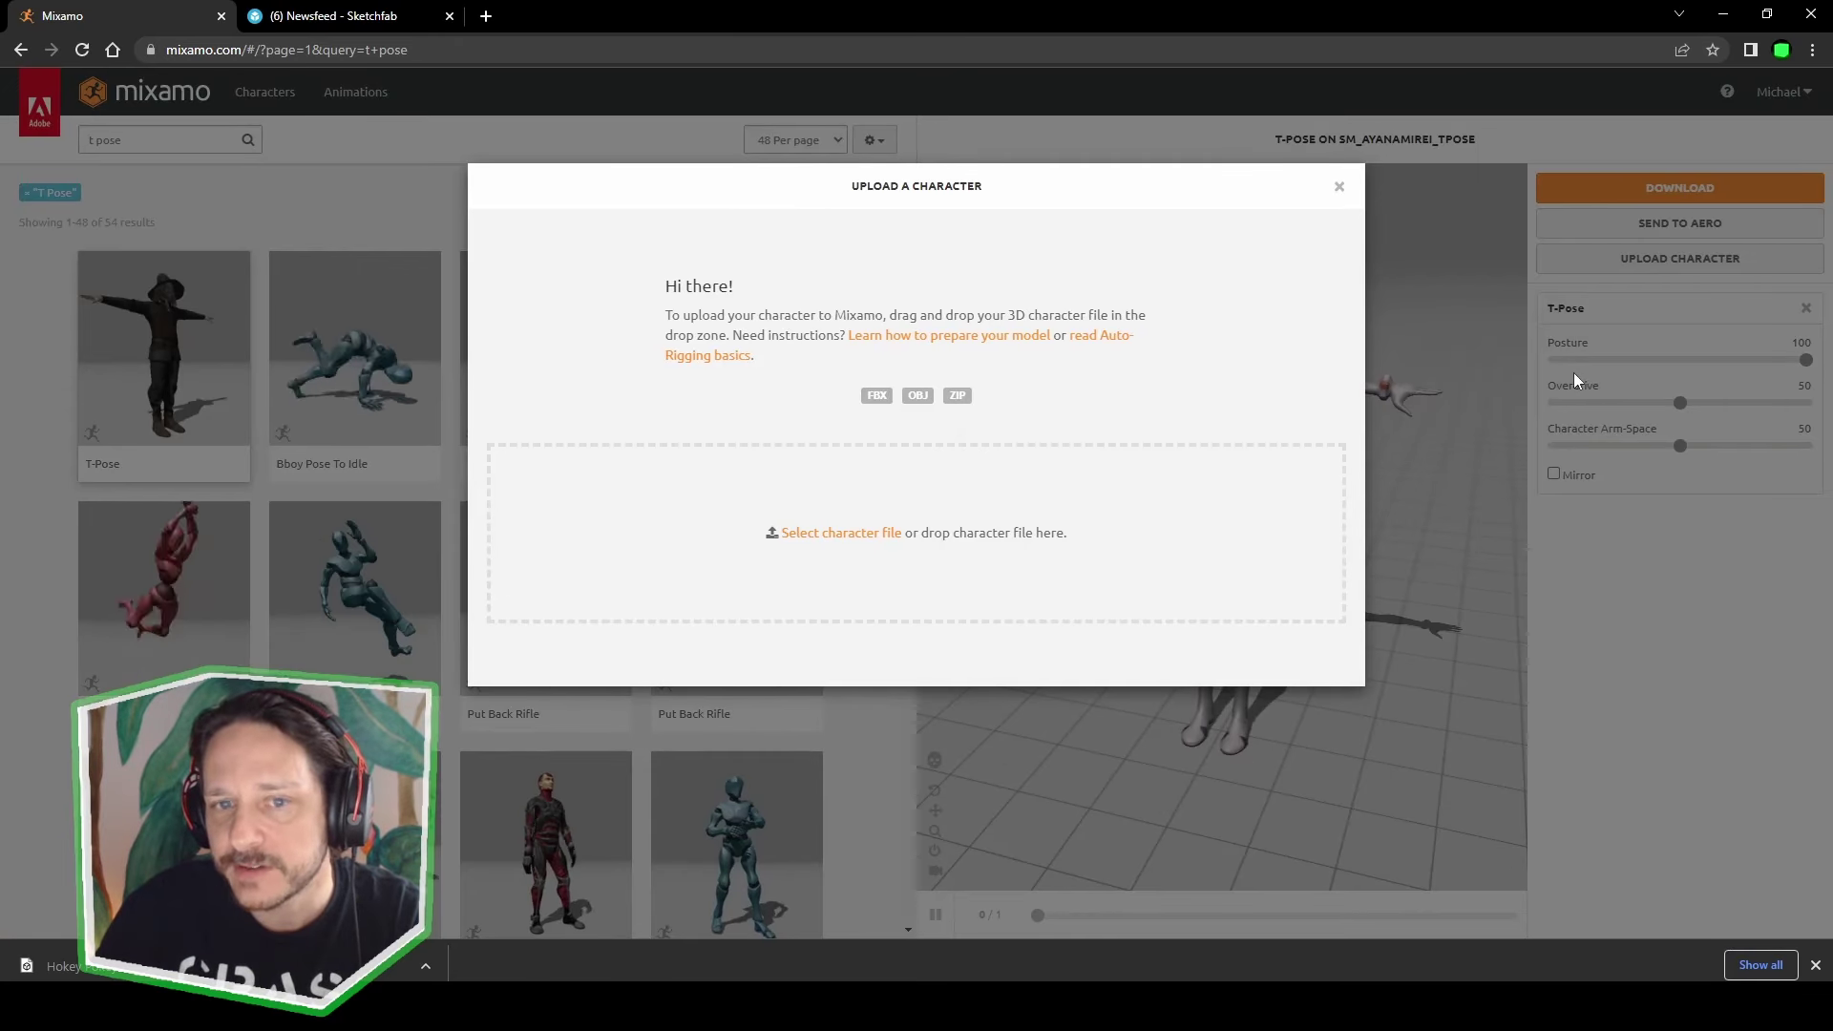
left_click(586, 925)
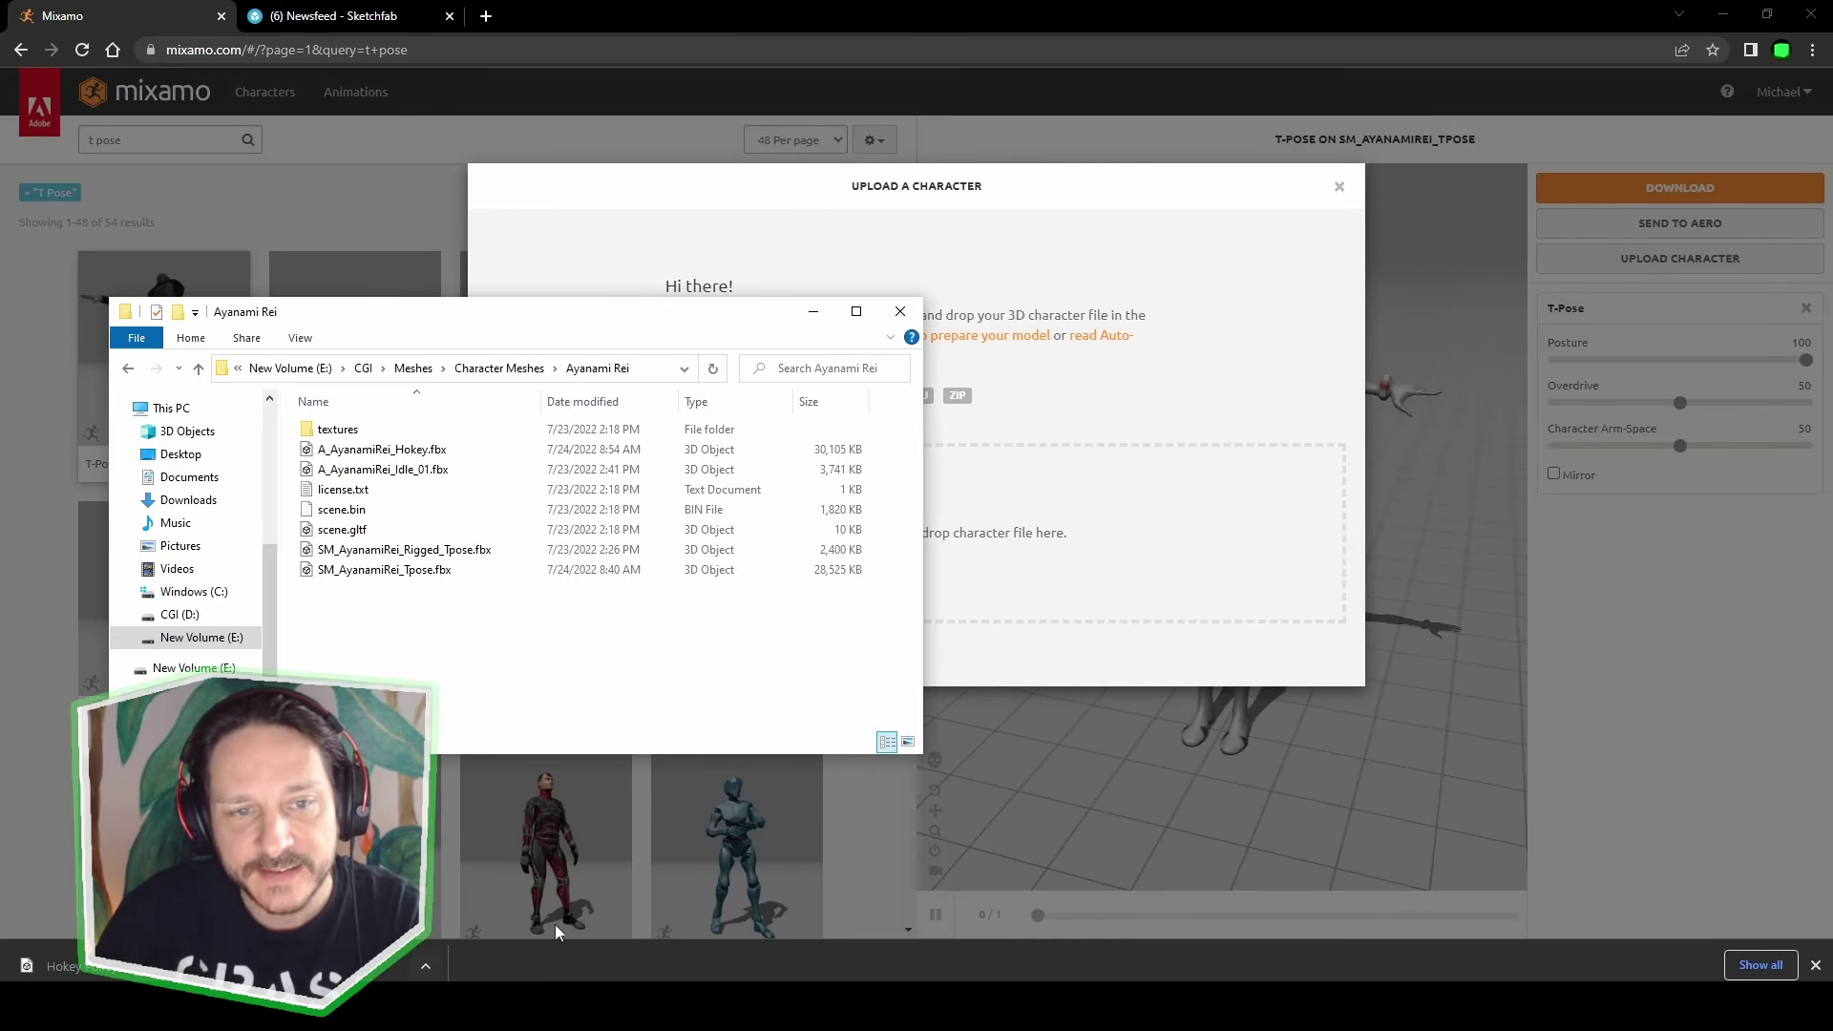
left_click(1006, 561)
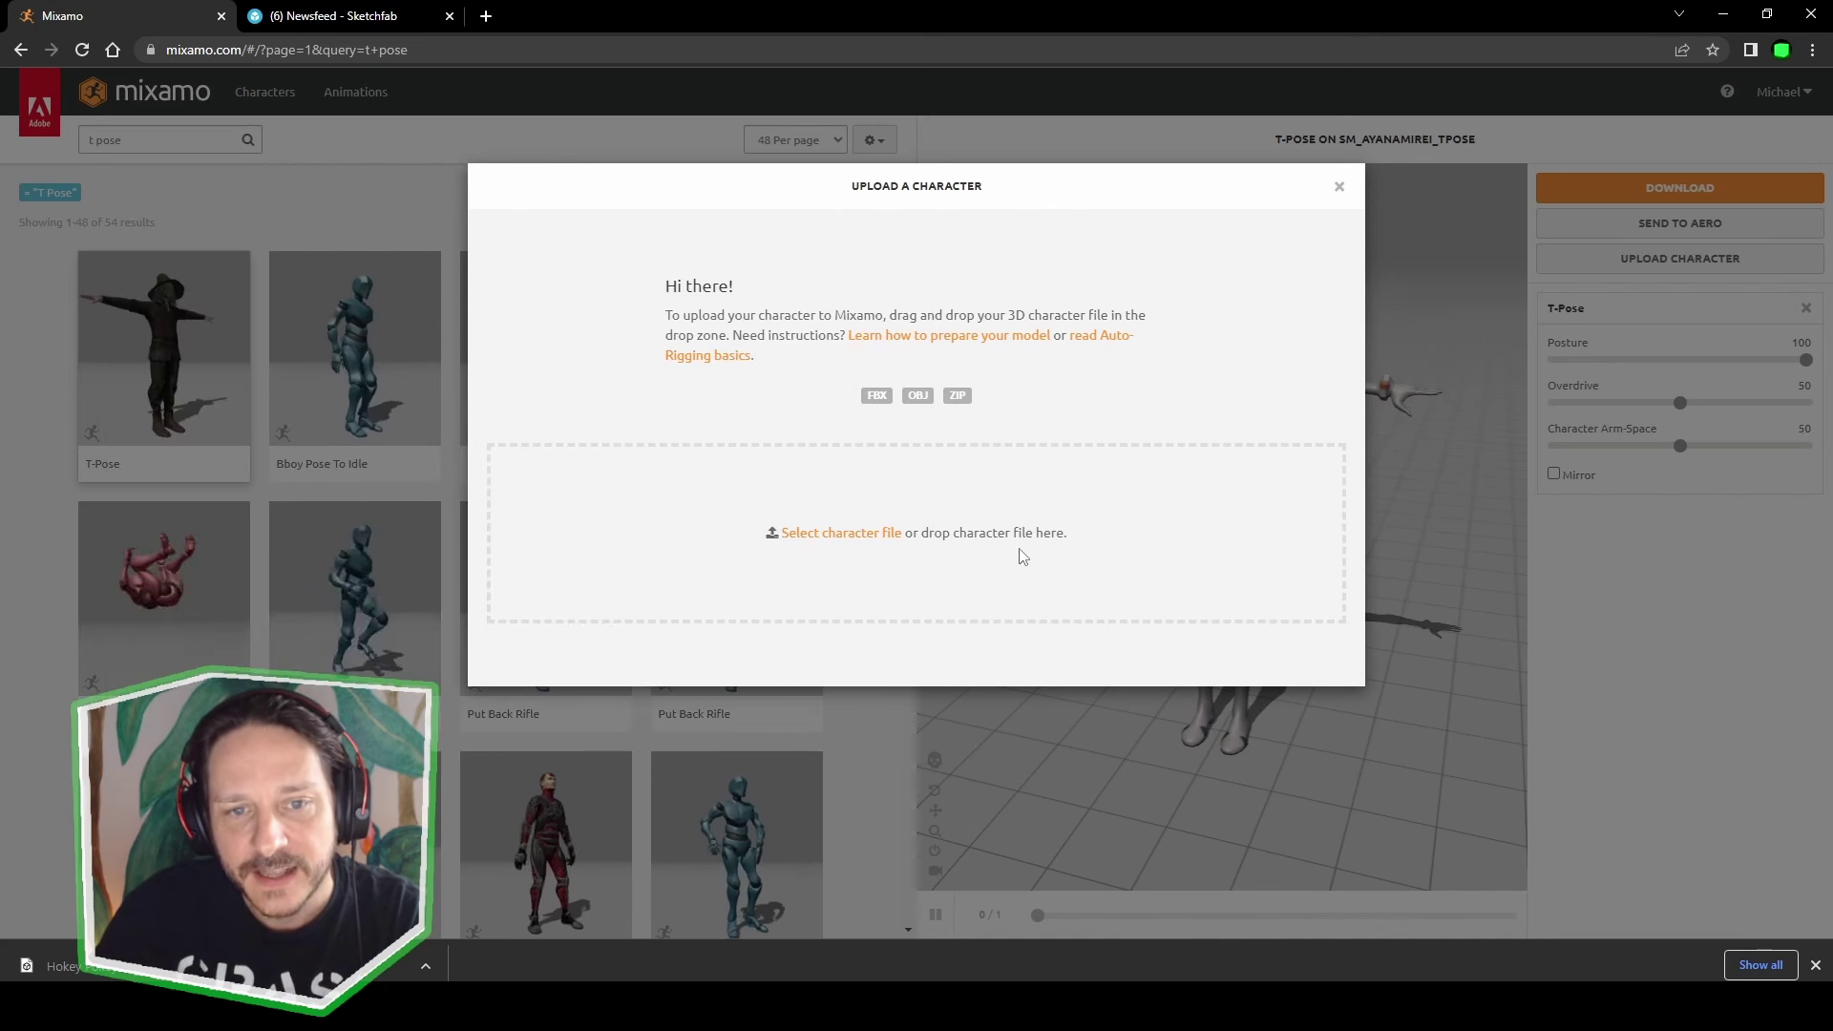
left_click(564, 1007)
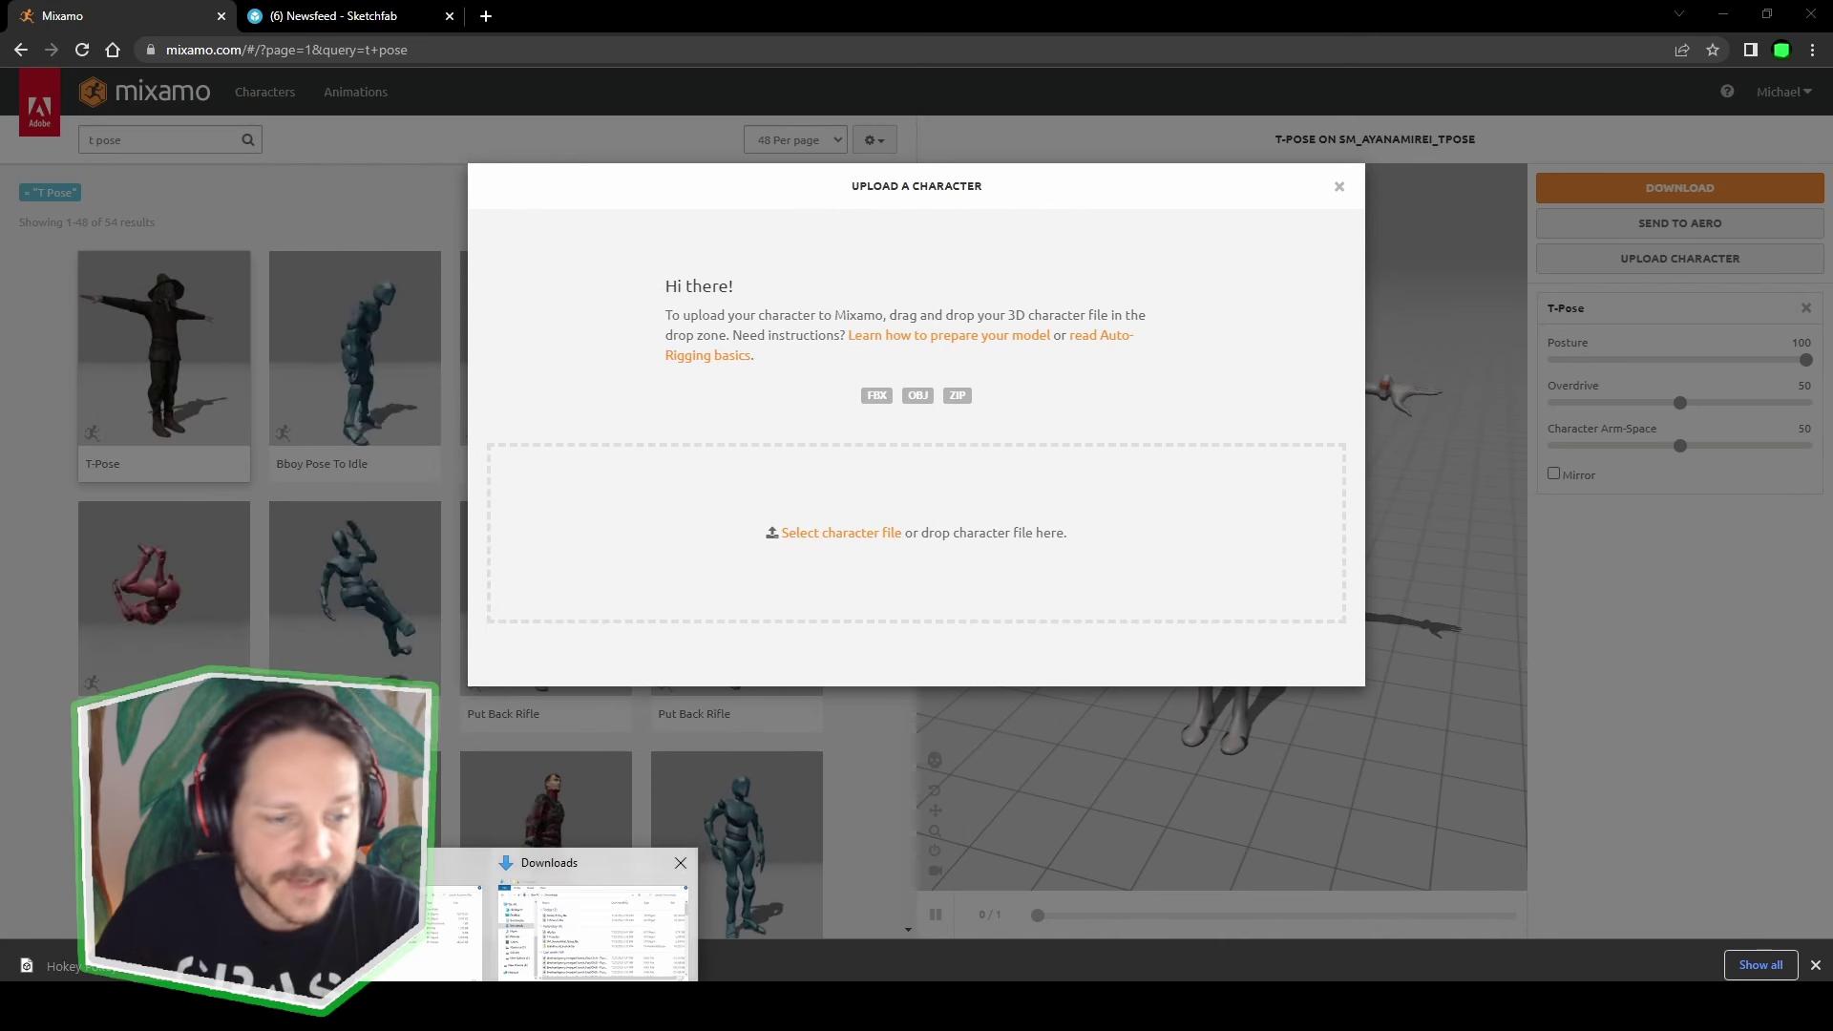
left_click(431, 950)
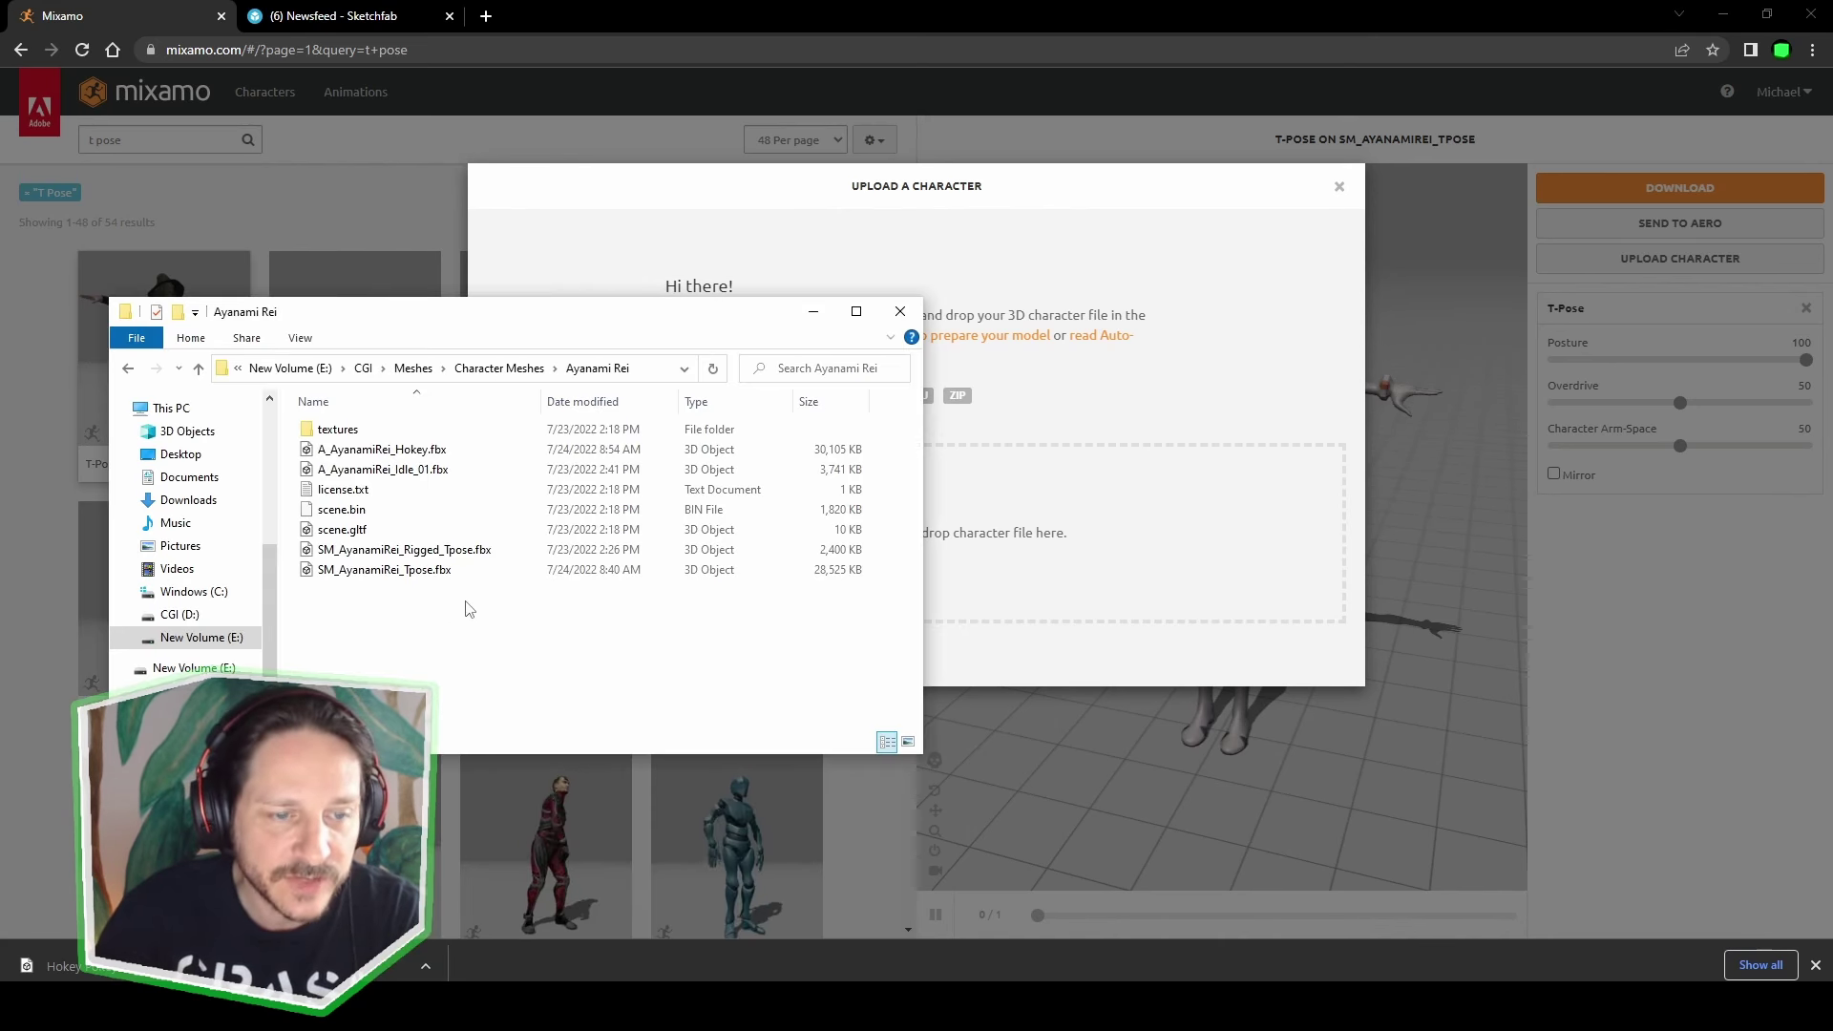
left_click_drag(381, 570, 1063, 581)
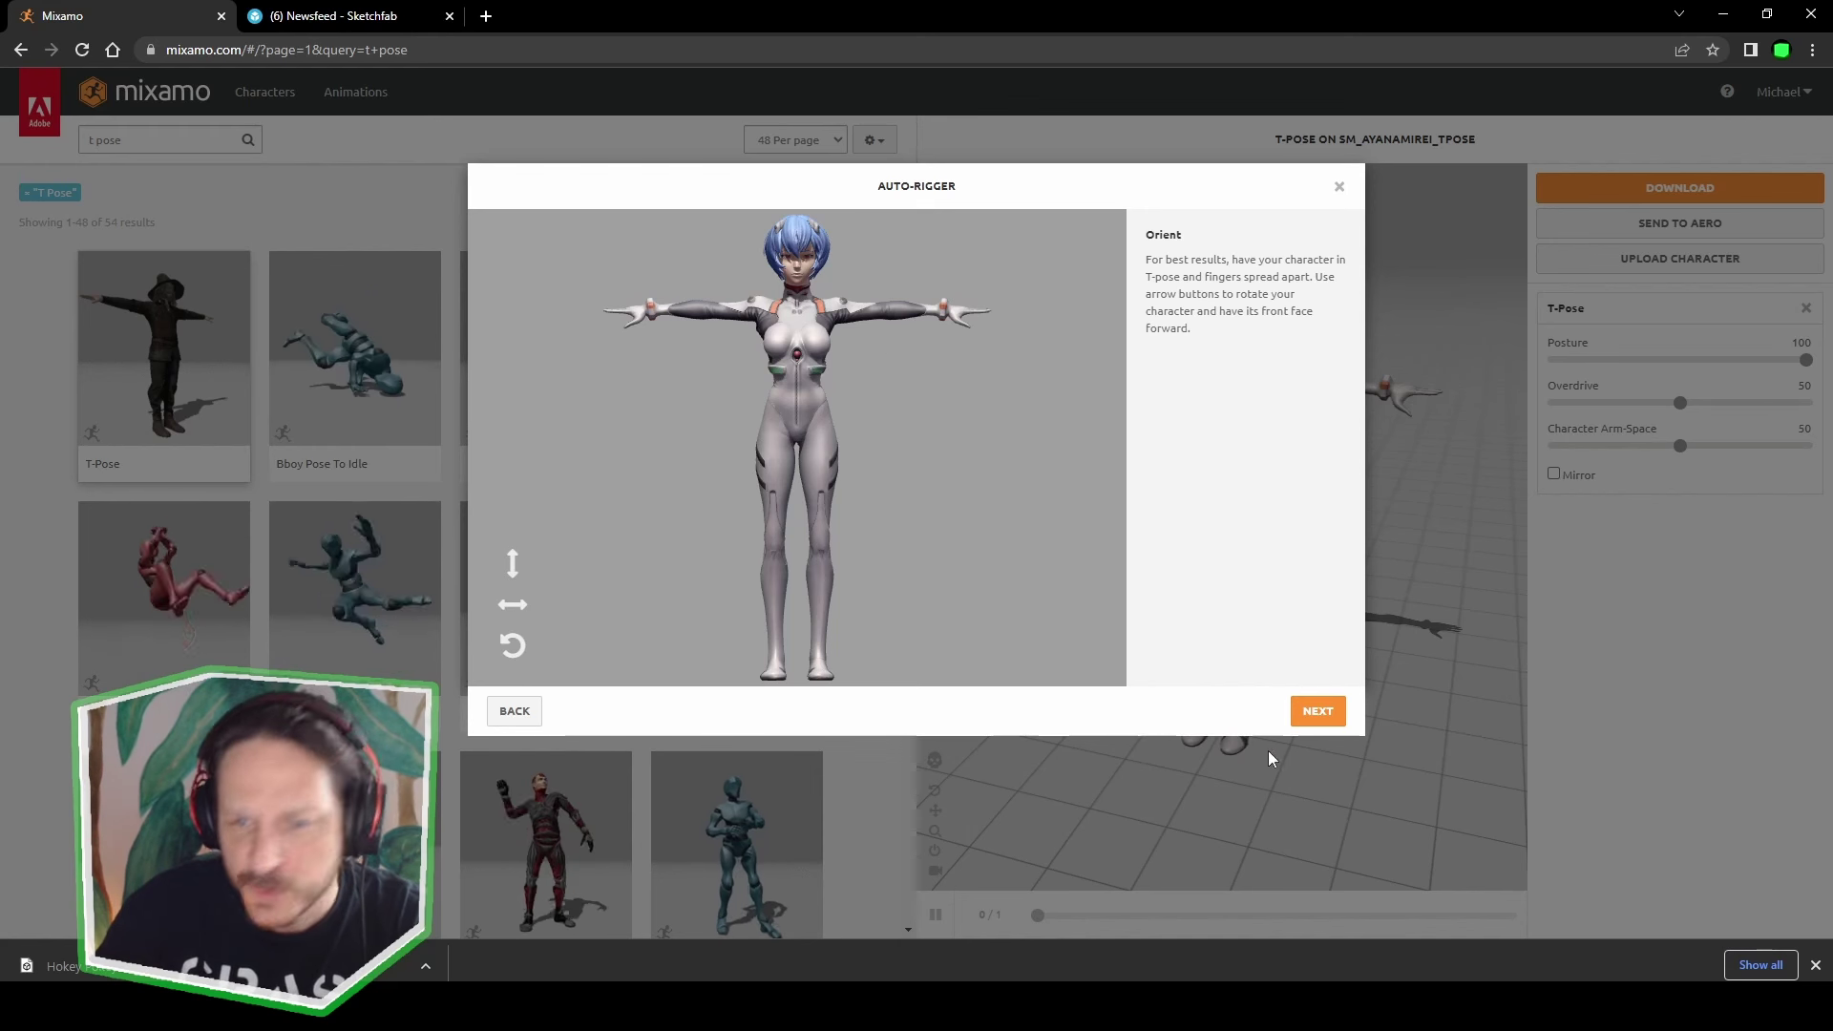
Place the Chin, Wrists, Elbows, Knees and Groin markers on the character.
left_click(1317, 712)
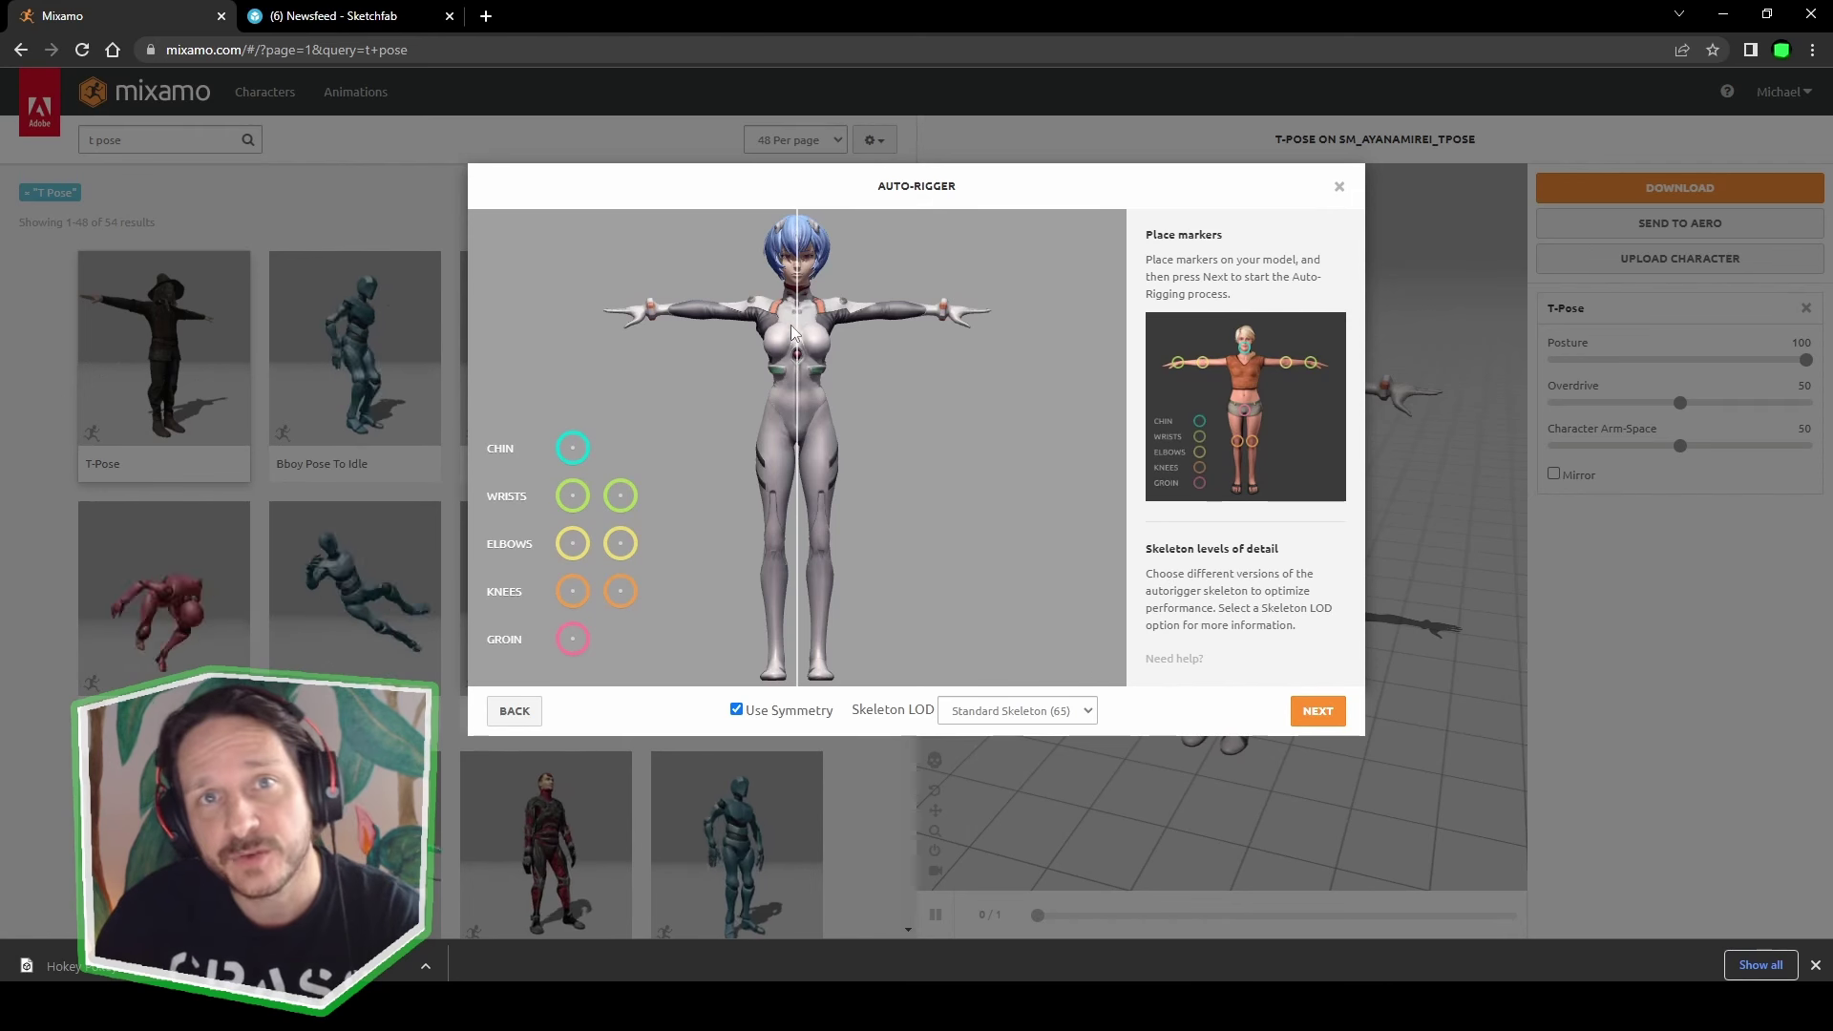
left_click_drag(578, 461, 798, 284)
mouse_move(620, 495)
left_mouse_down()
mouse_move(654, 308)
mouse_move(665, 320)
left_mouse_up()
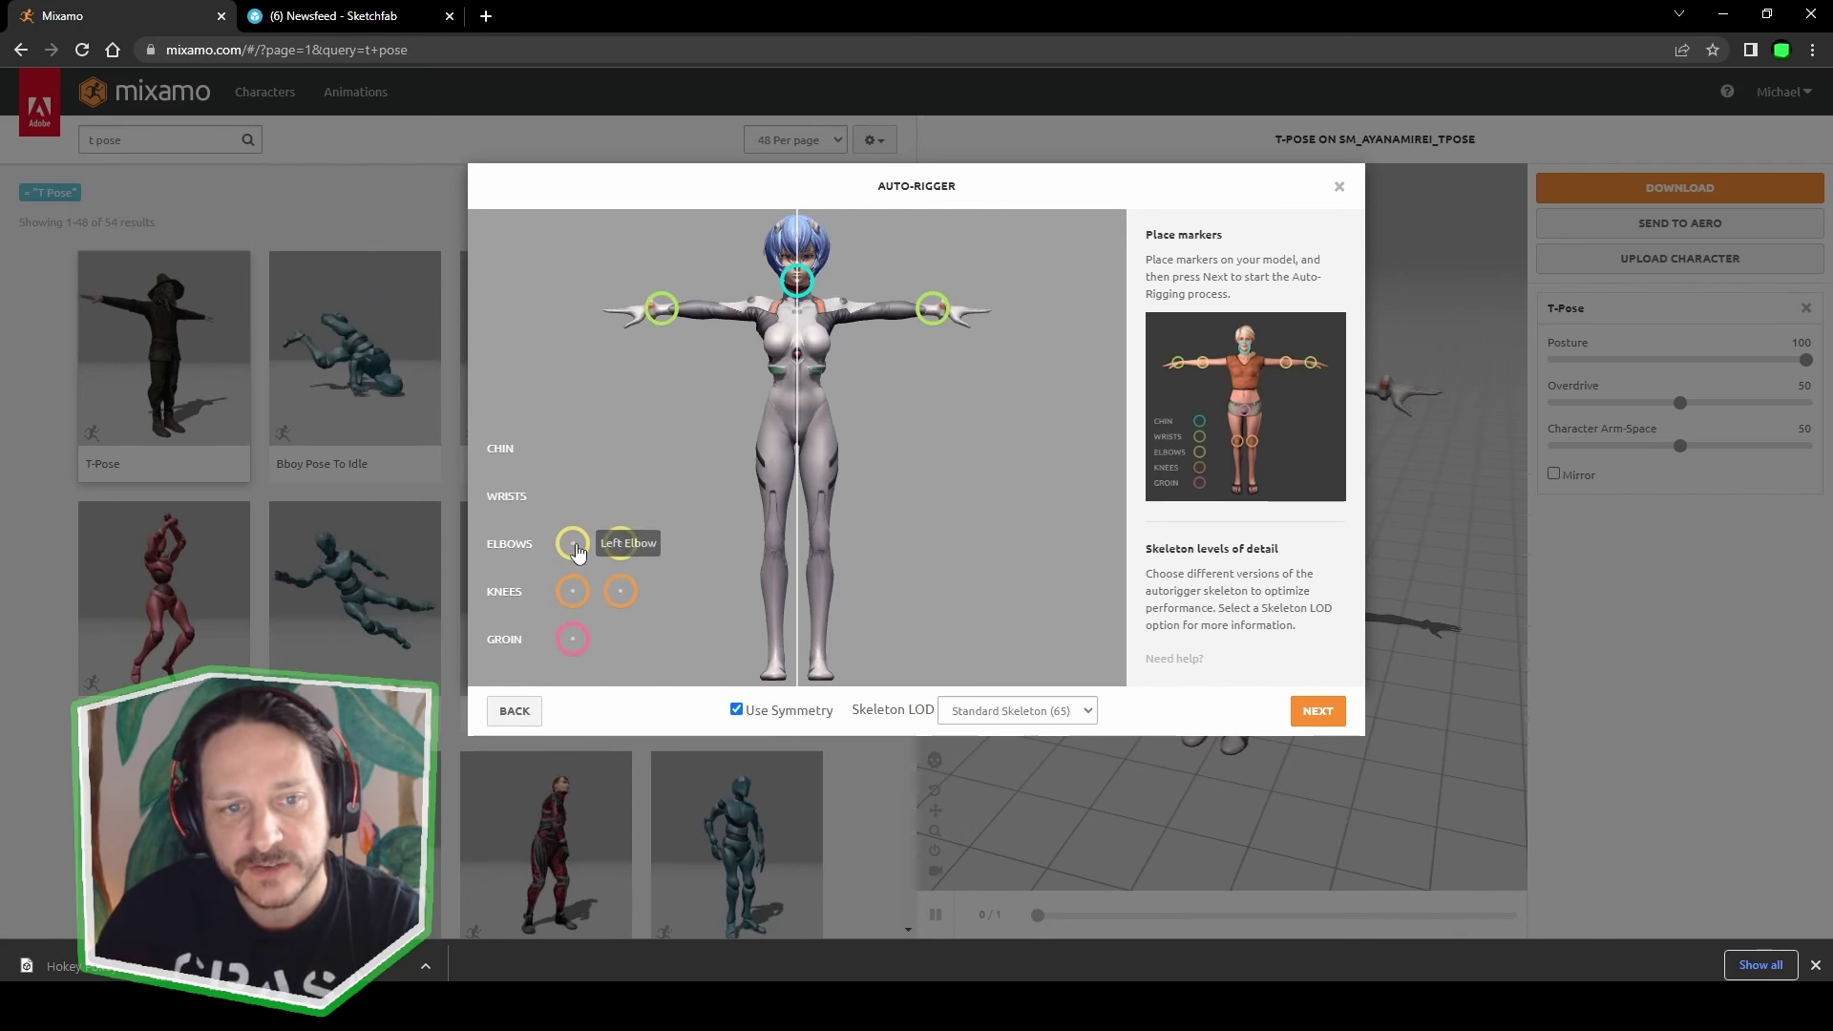
mouse_move(573, 545)
left_mouse_down()
mouse_move(759, 392)
mouse_move(759, 585)
mouse_move(749, 342)
mouse_move(708, 317)
left_mouse_up()
left_click_drag(577, 596, 776, 549)
mouse_move(572, 638)
left_mouse_down()
mouse_move(757, 490)
mouse_move(797, 421)
left_mouse_up()
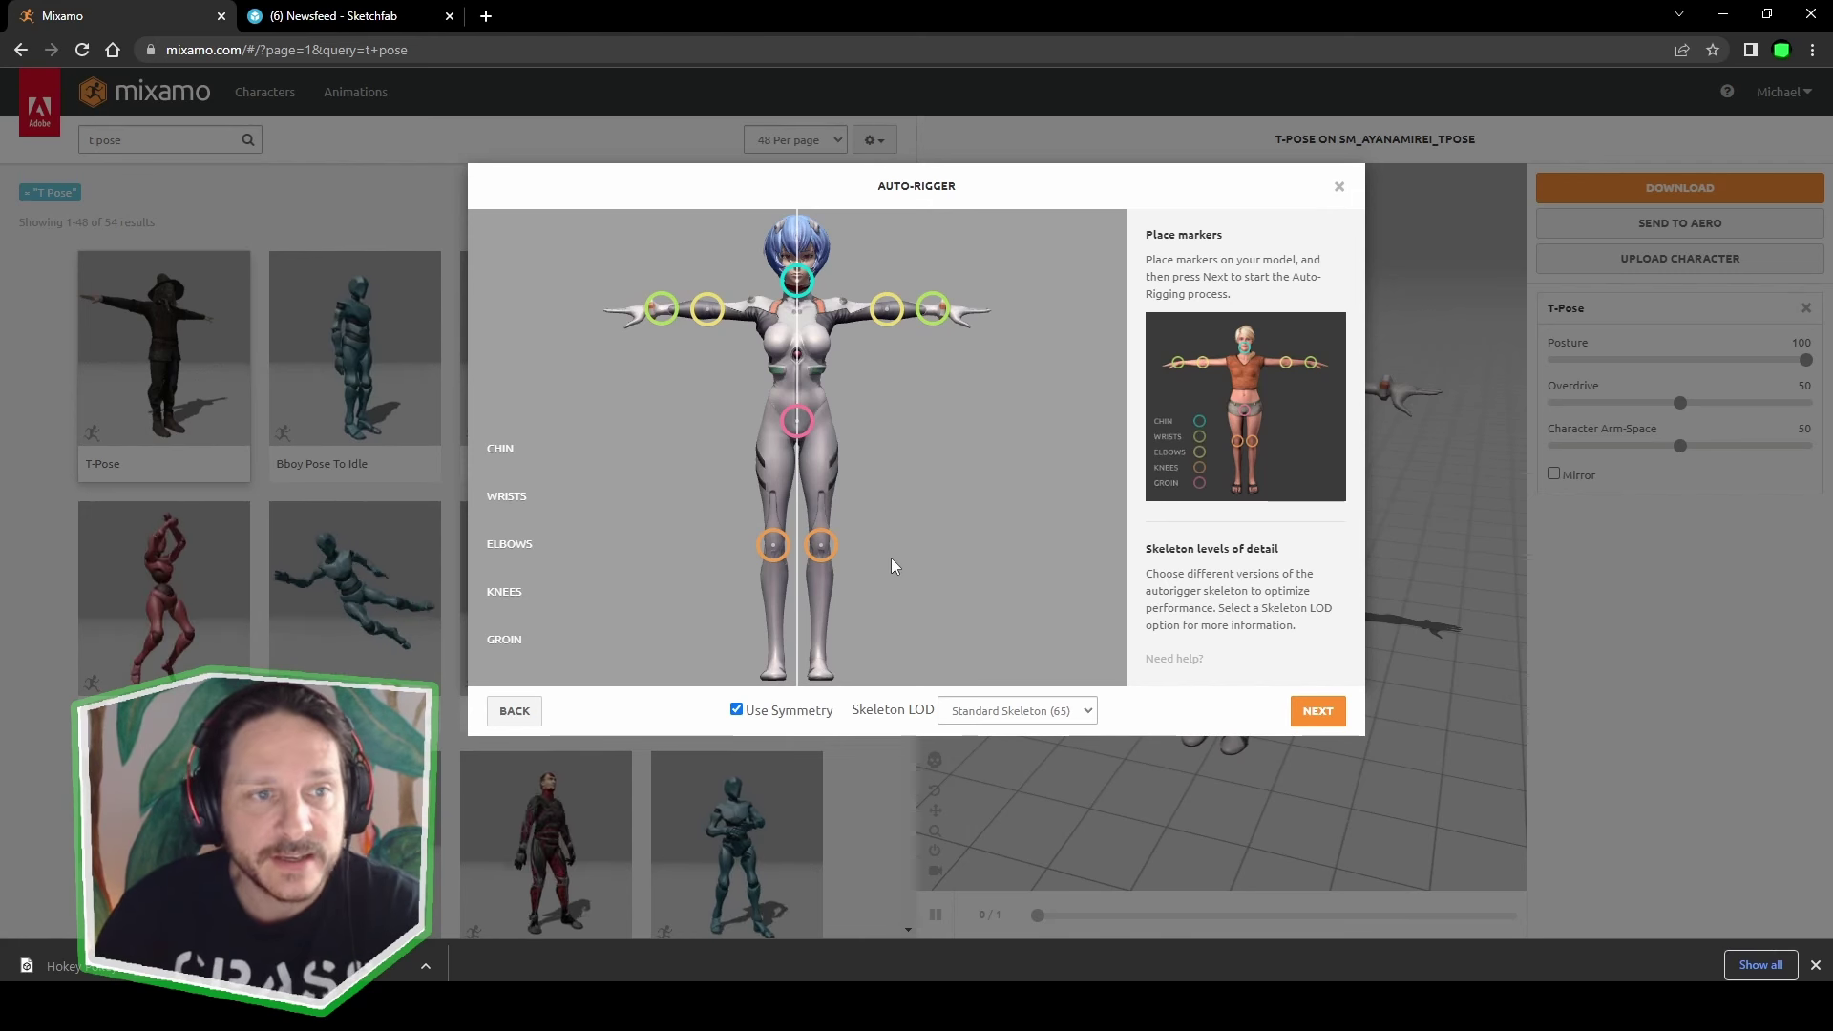
left_click(1321, 711)
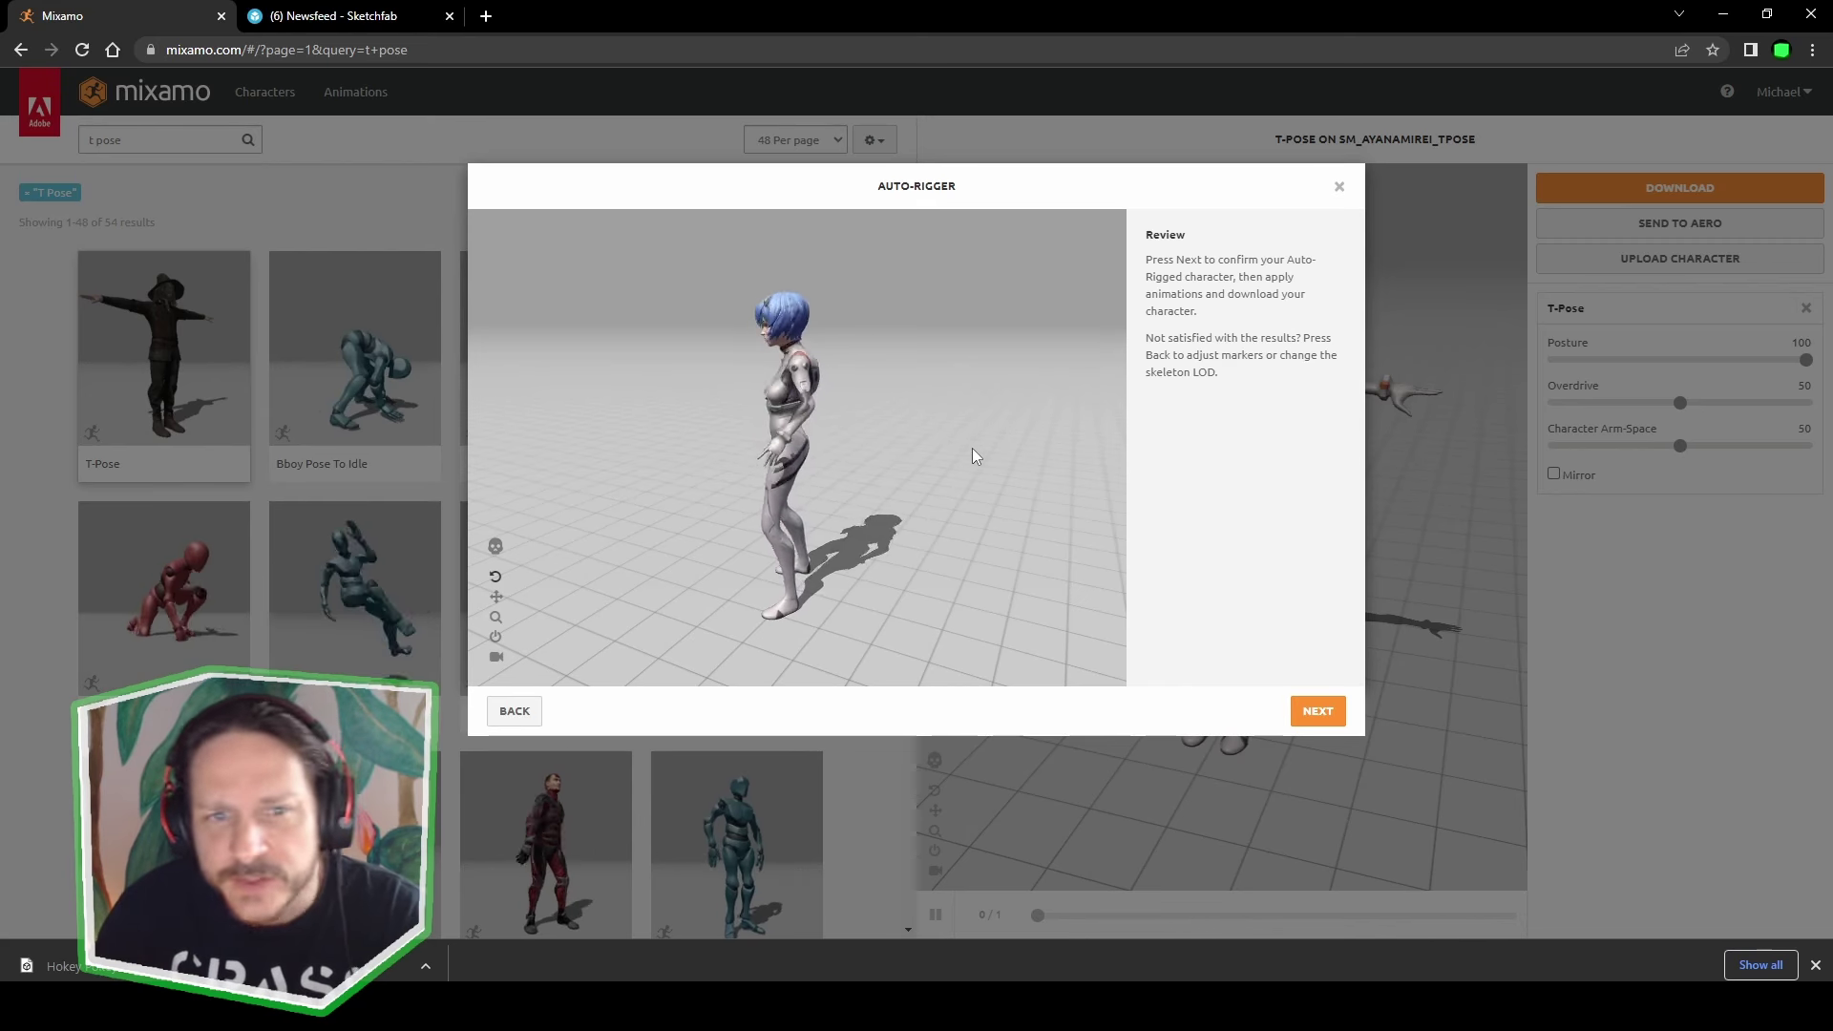
Confirm the auto-rigged character and apply the T-Pose animation to it.
left_click(1313, 710)
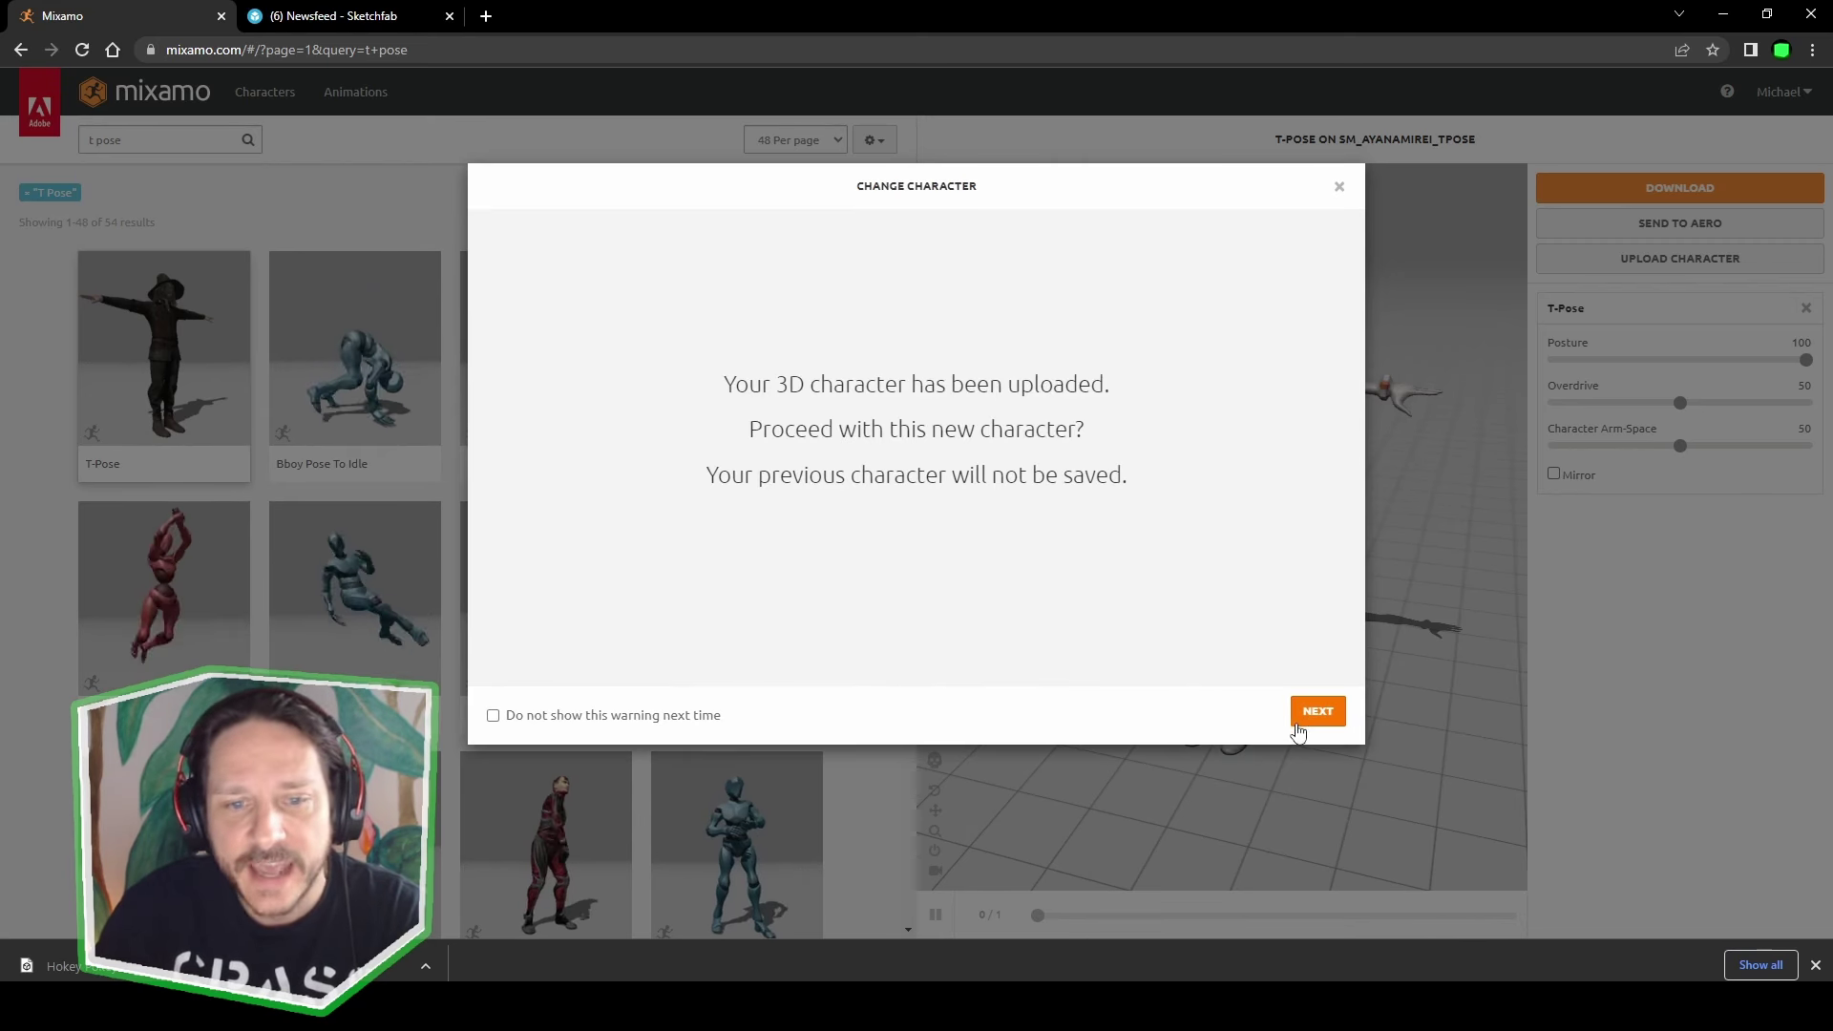
left_click(1336, 728)
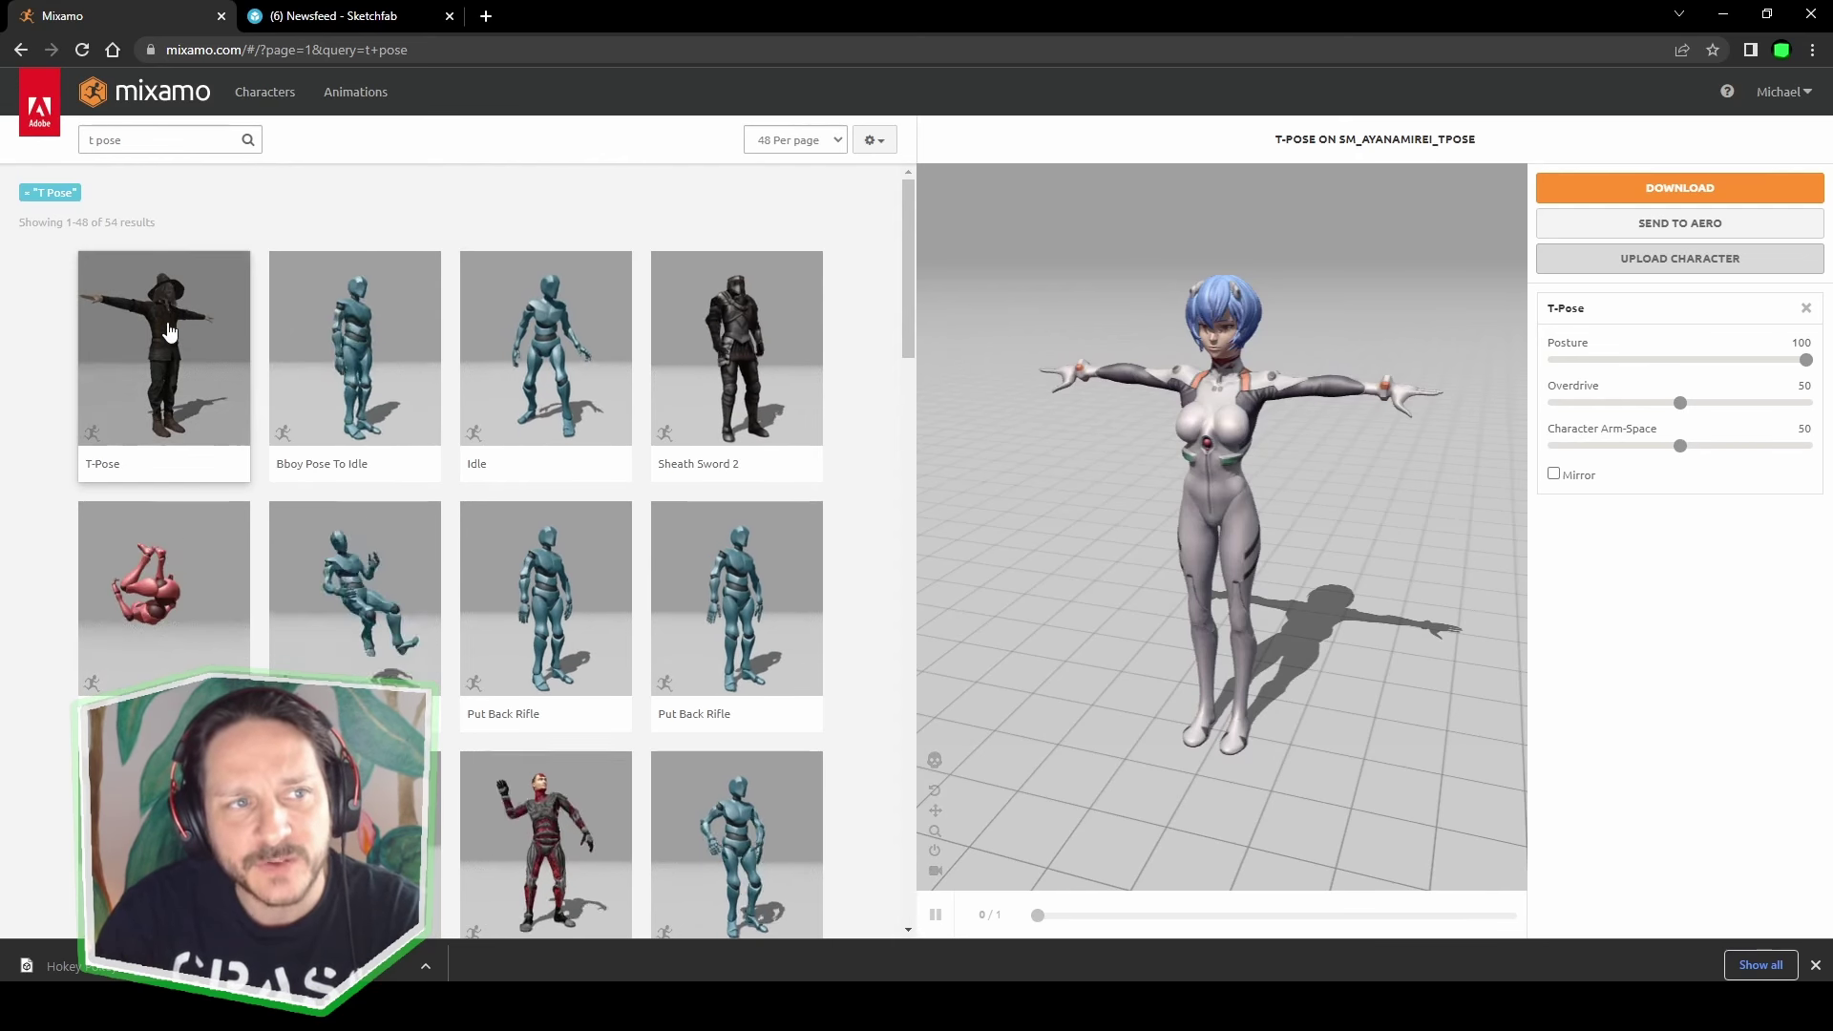
left_click_drag(134, 141, 75, 141)
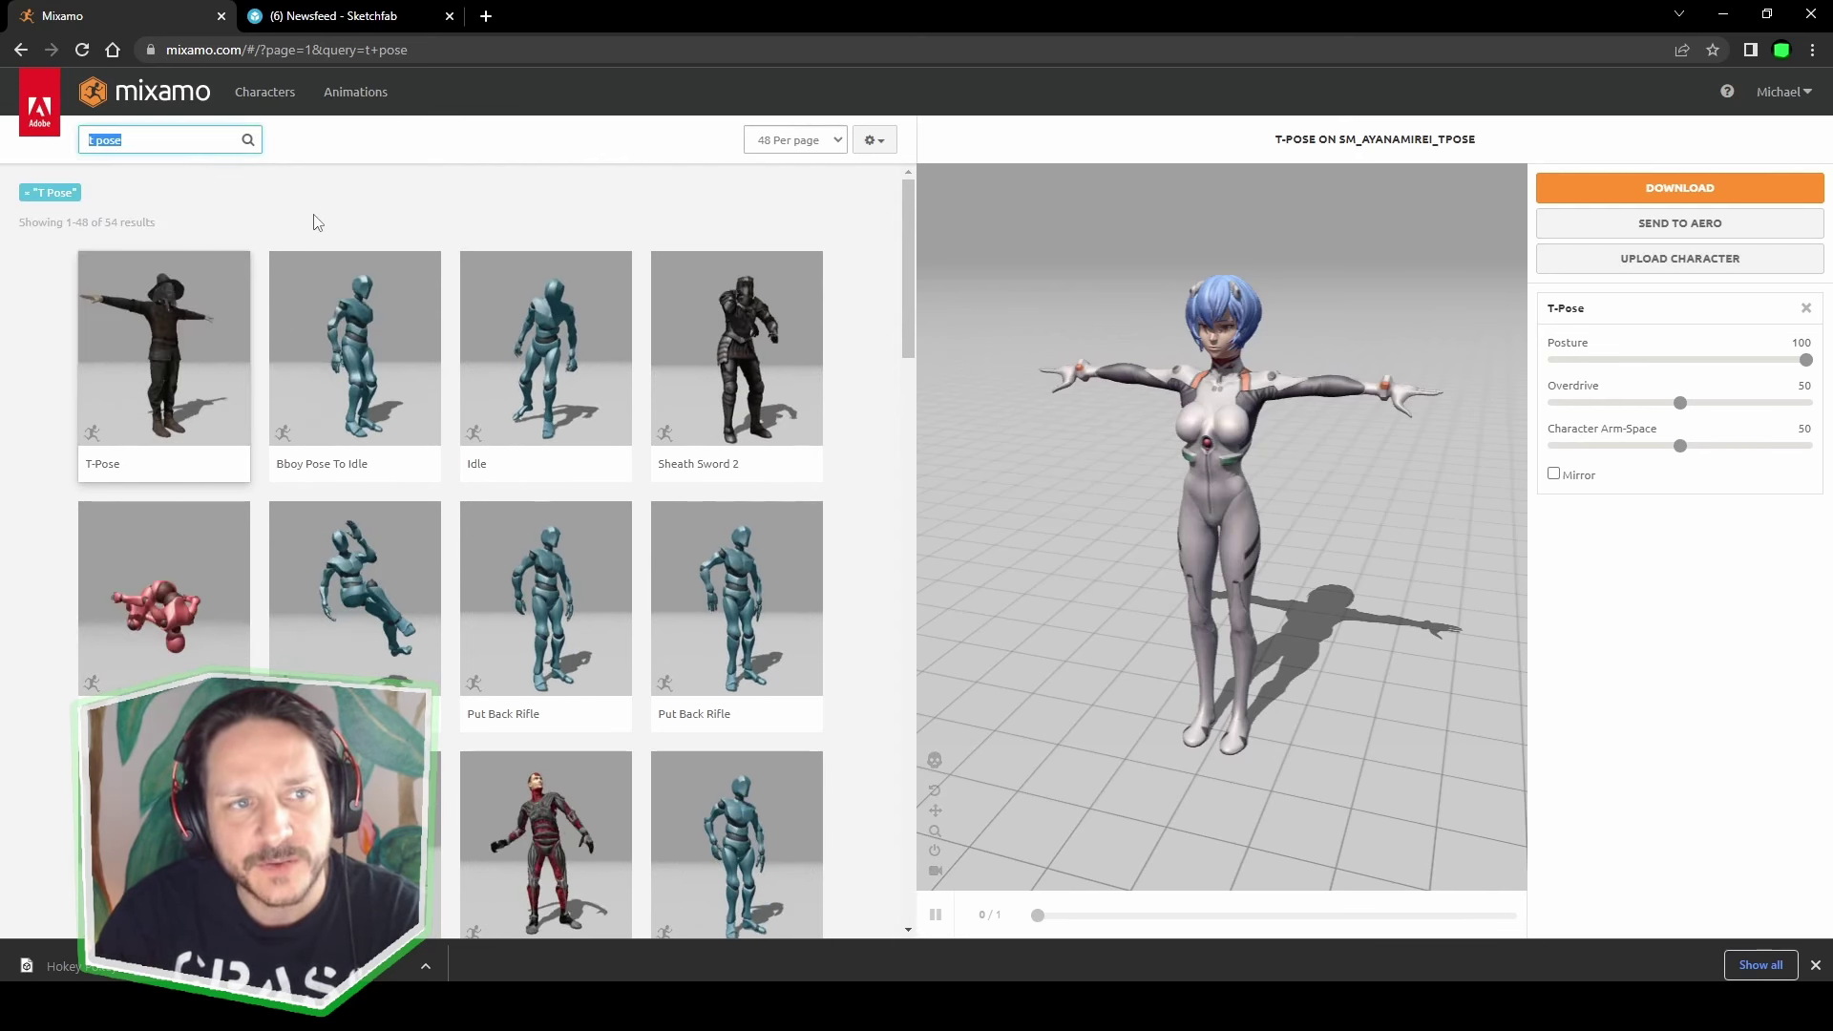
left_click(180, 348)
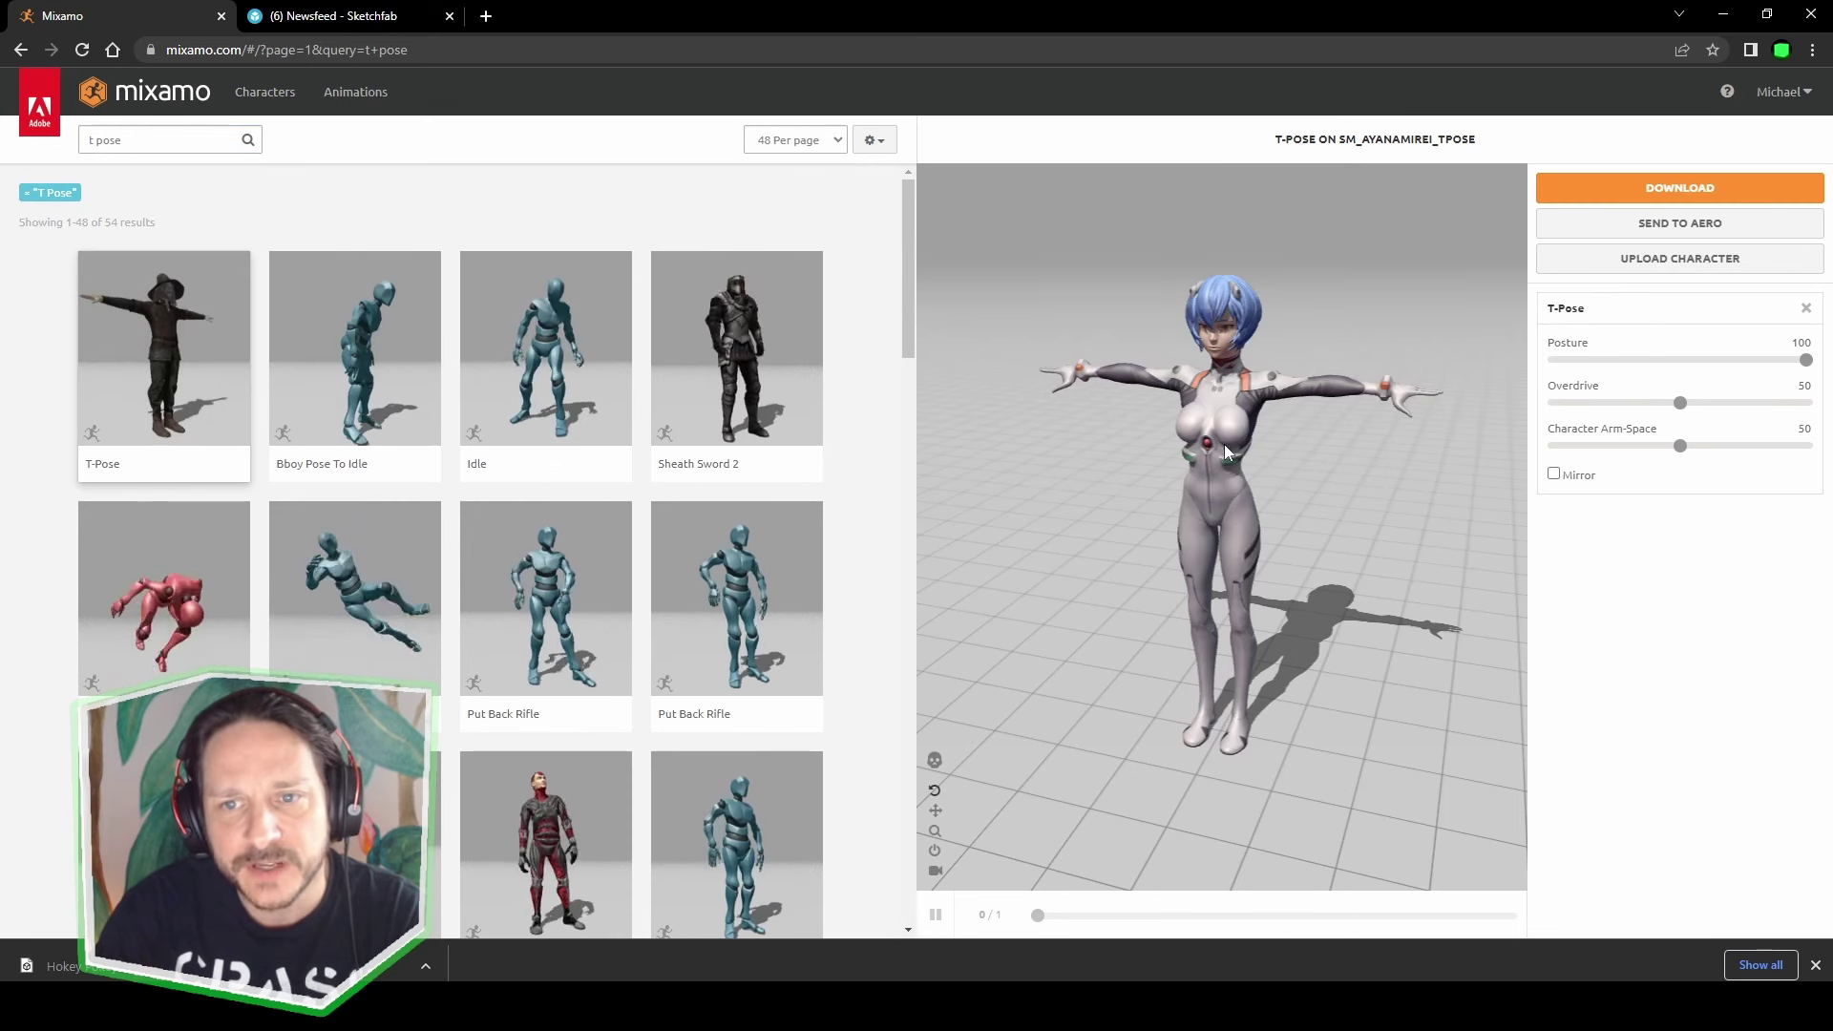
Download the T-posed character as FBX Binary with skin.
left_click(1678, 201)
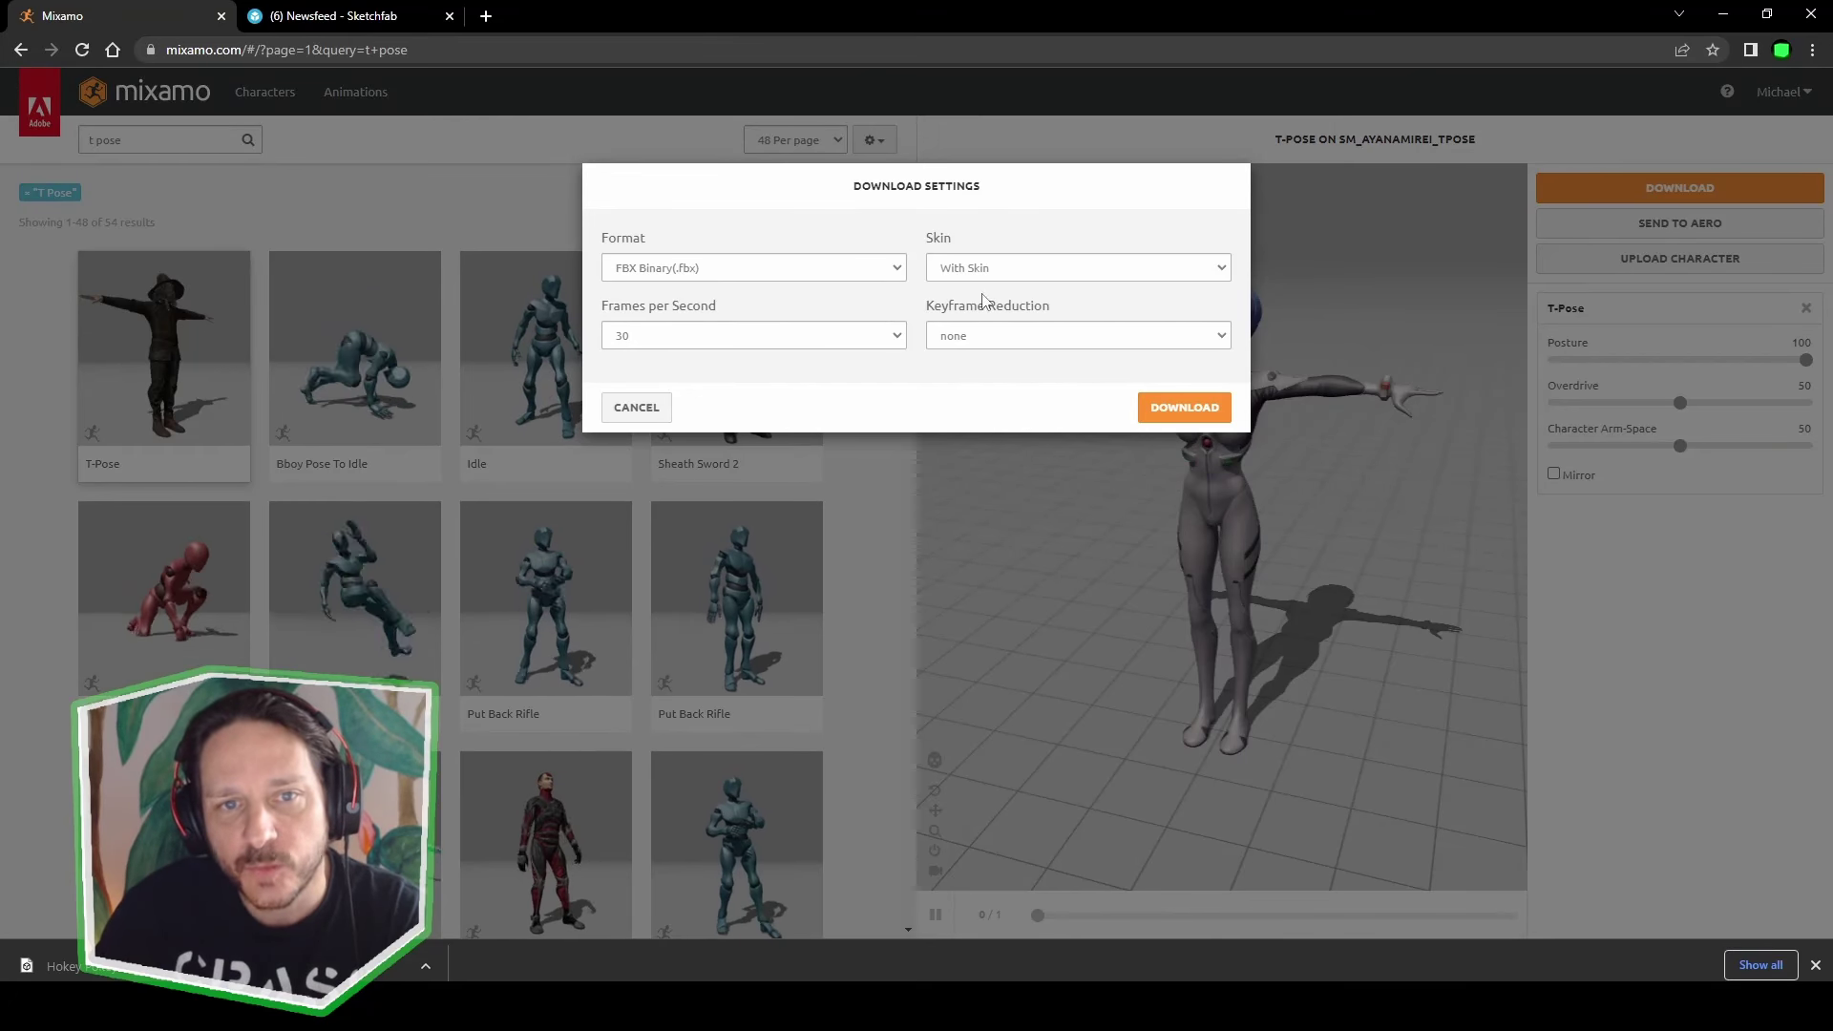
left_click(1205, 411)
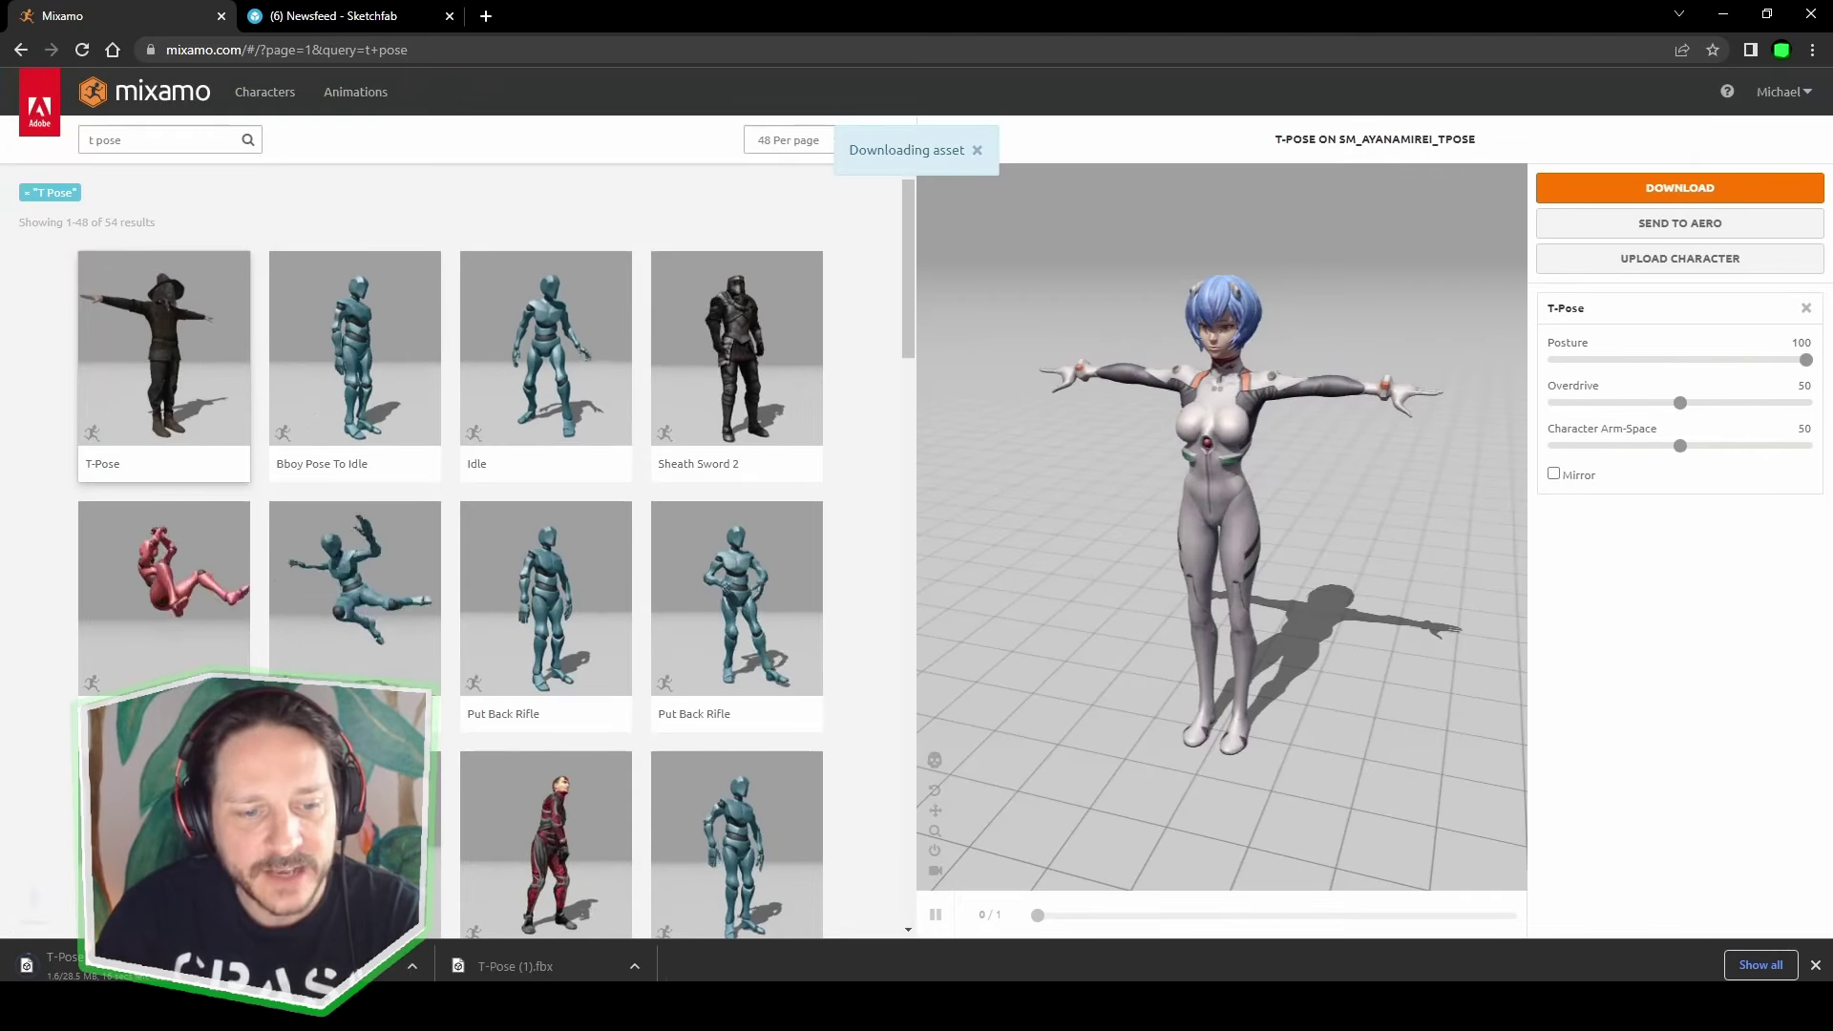
key("alt+Tab")
key("alt+Tab")
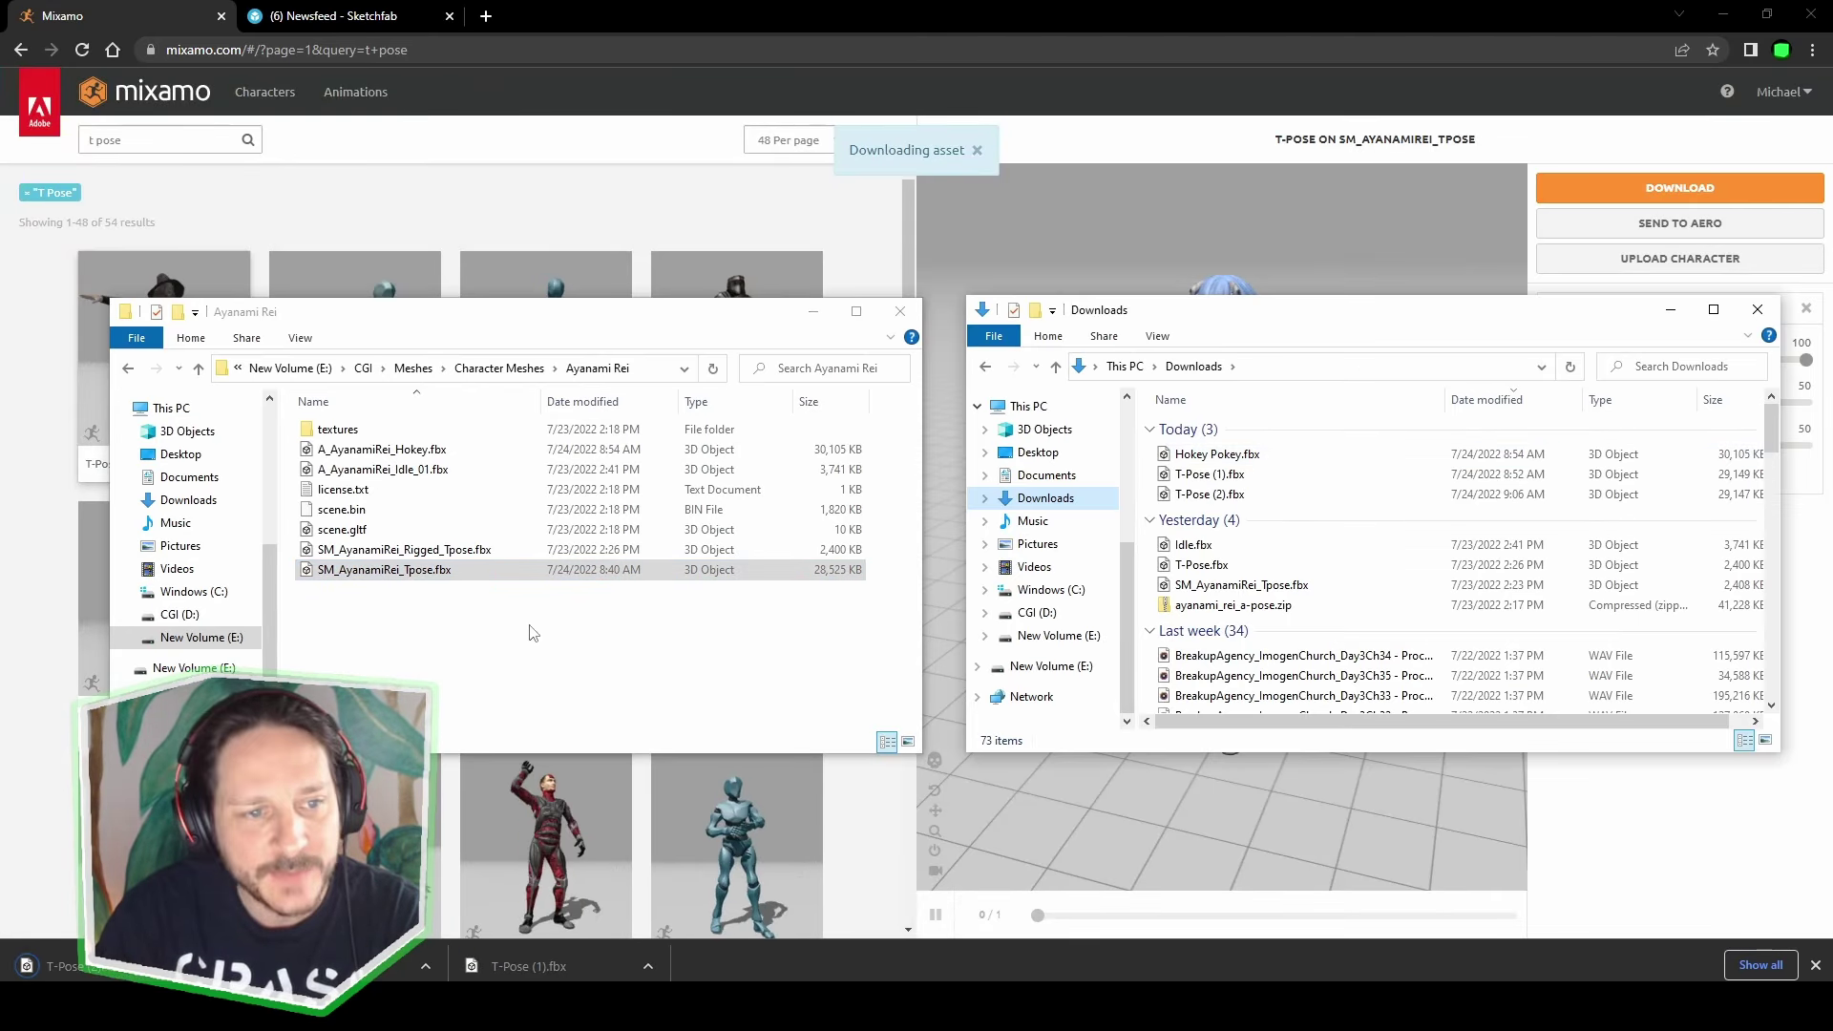
Check T-Pose (2).fbx in Downloads and select SM_AyanamiRei_Tpose.fbx in the Ayanami Rei folder.
left_click(373, 571)
left_click(396, 622)
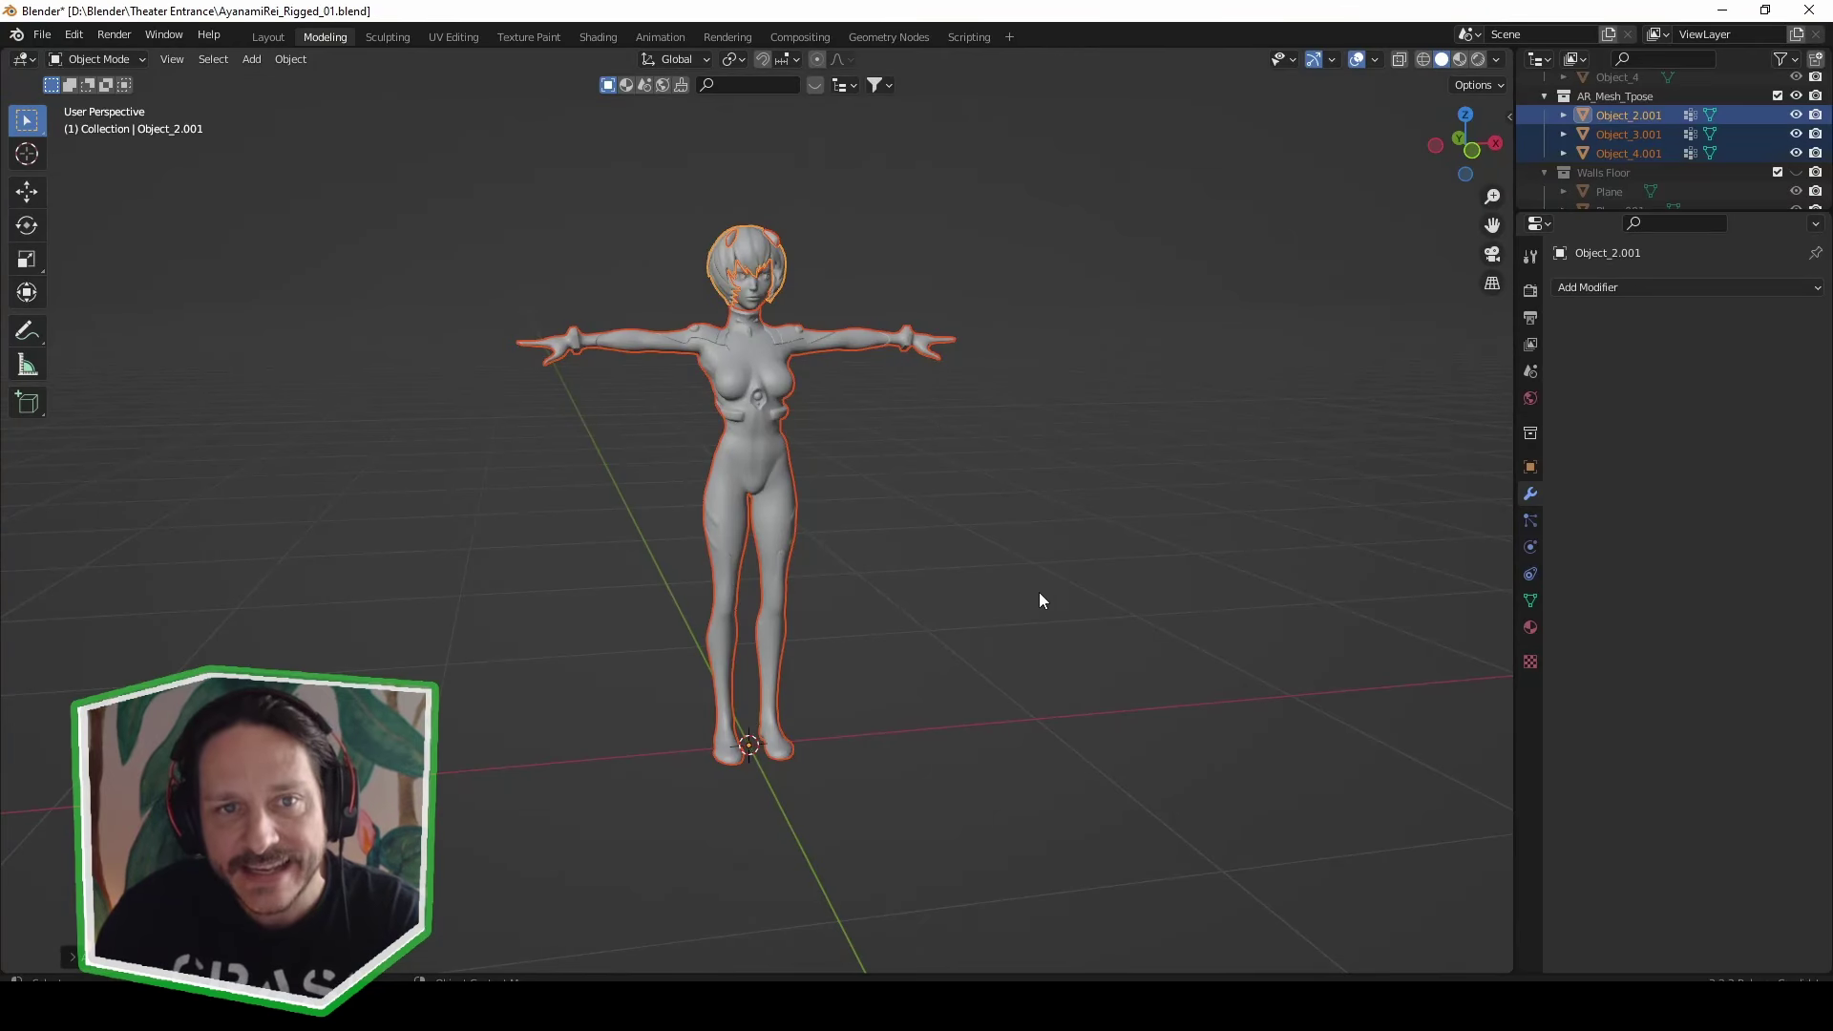
Box-select the old unrigged character meshes and delete them.
left_click(1038, 594)
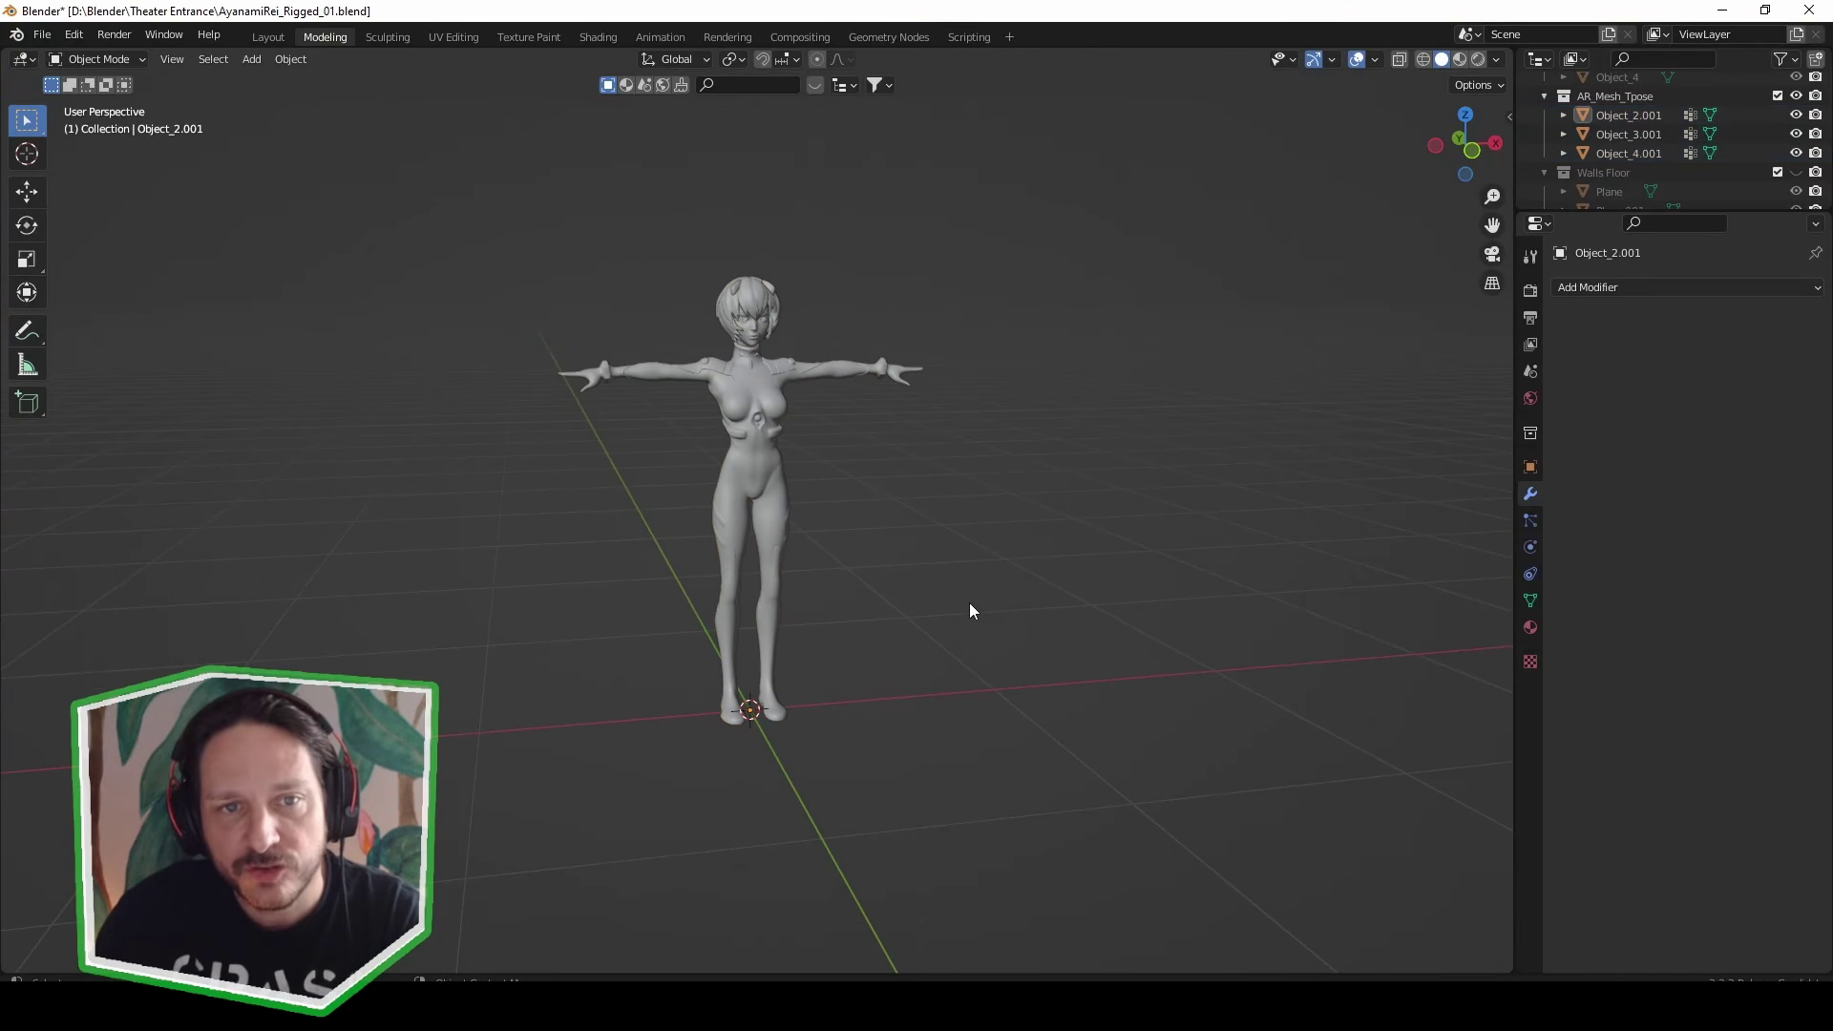
middle_click_drag(983, 575, 1016, 610, "shift")
left_click_drag(533, 164, 1019, 774)
key("Delete")
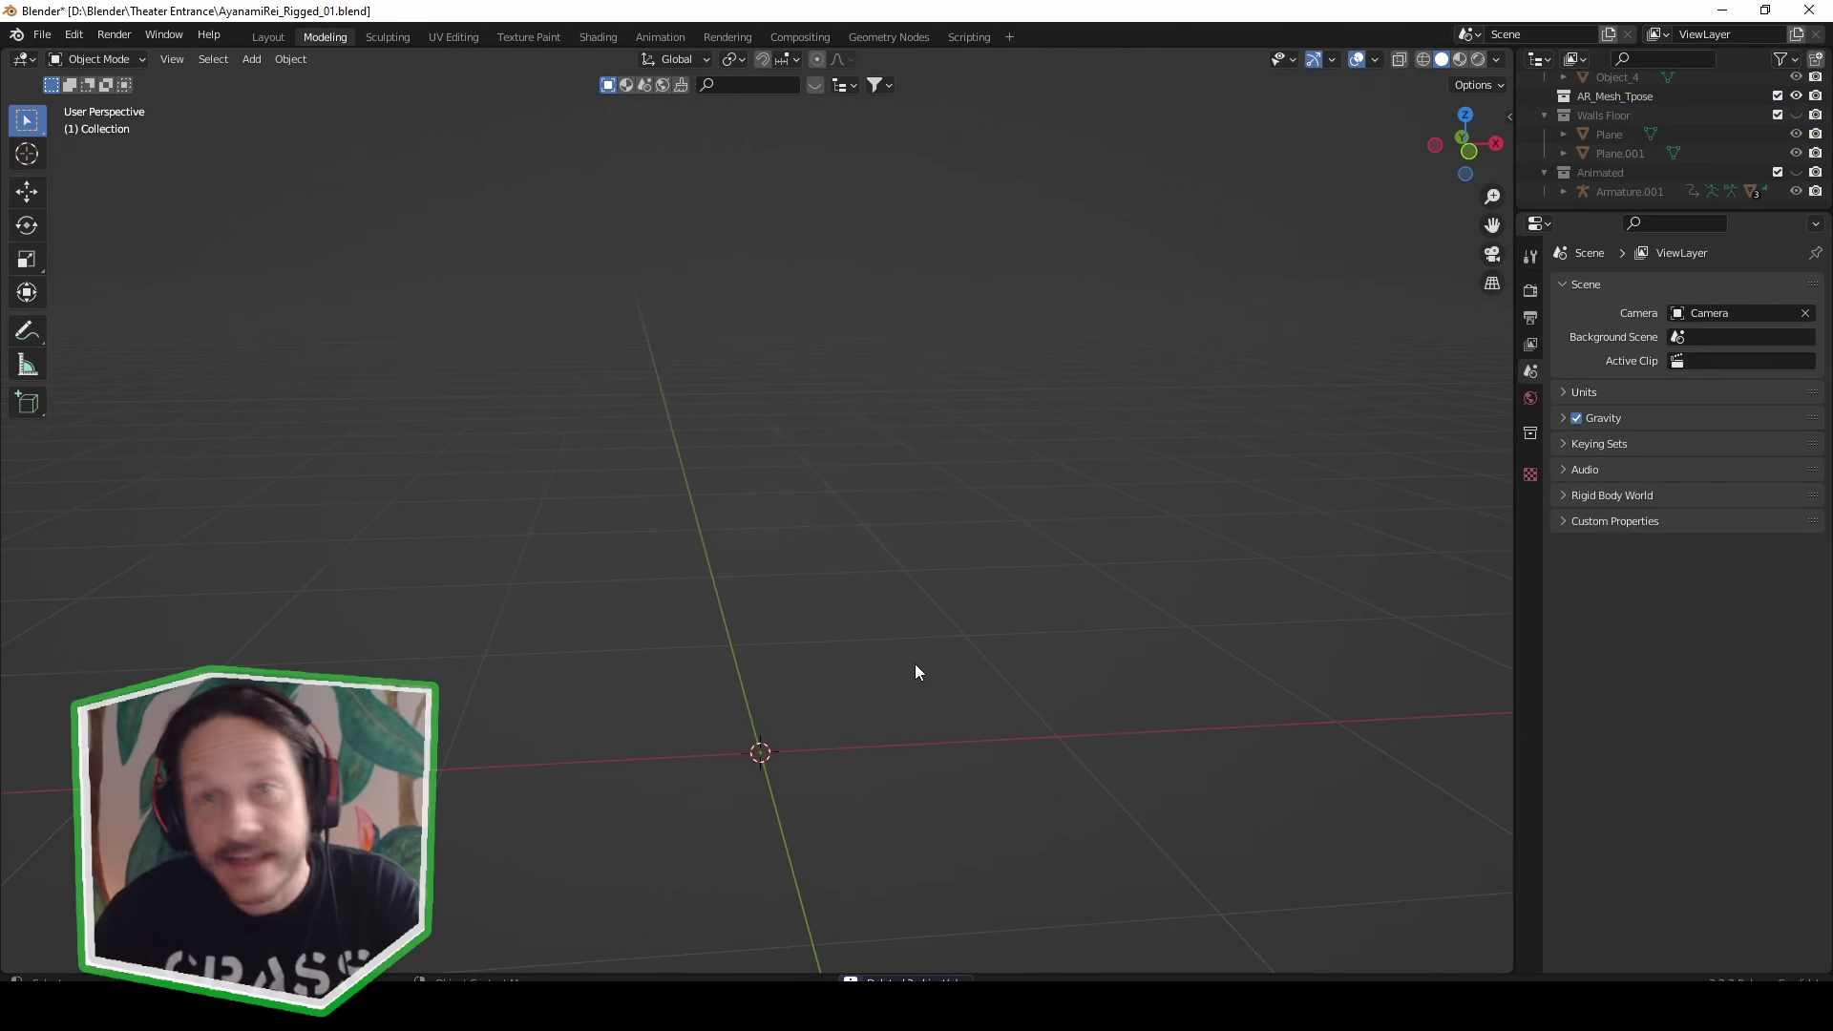
Import the rigged T-pose FBX character through File > Import > FBX.
left_click(42, 34)
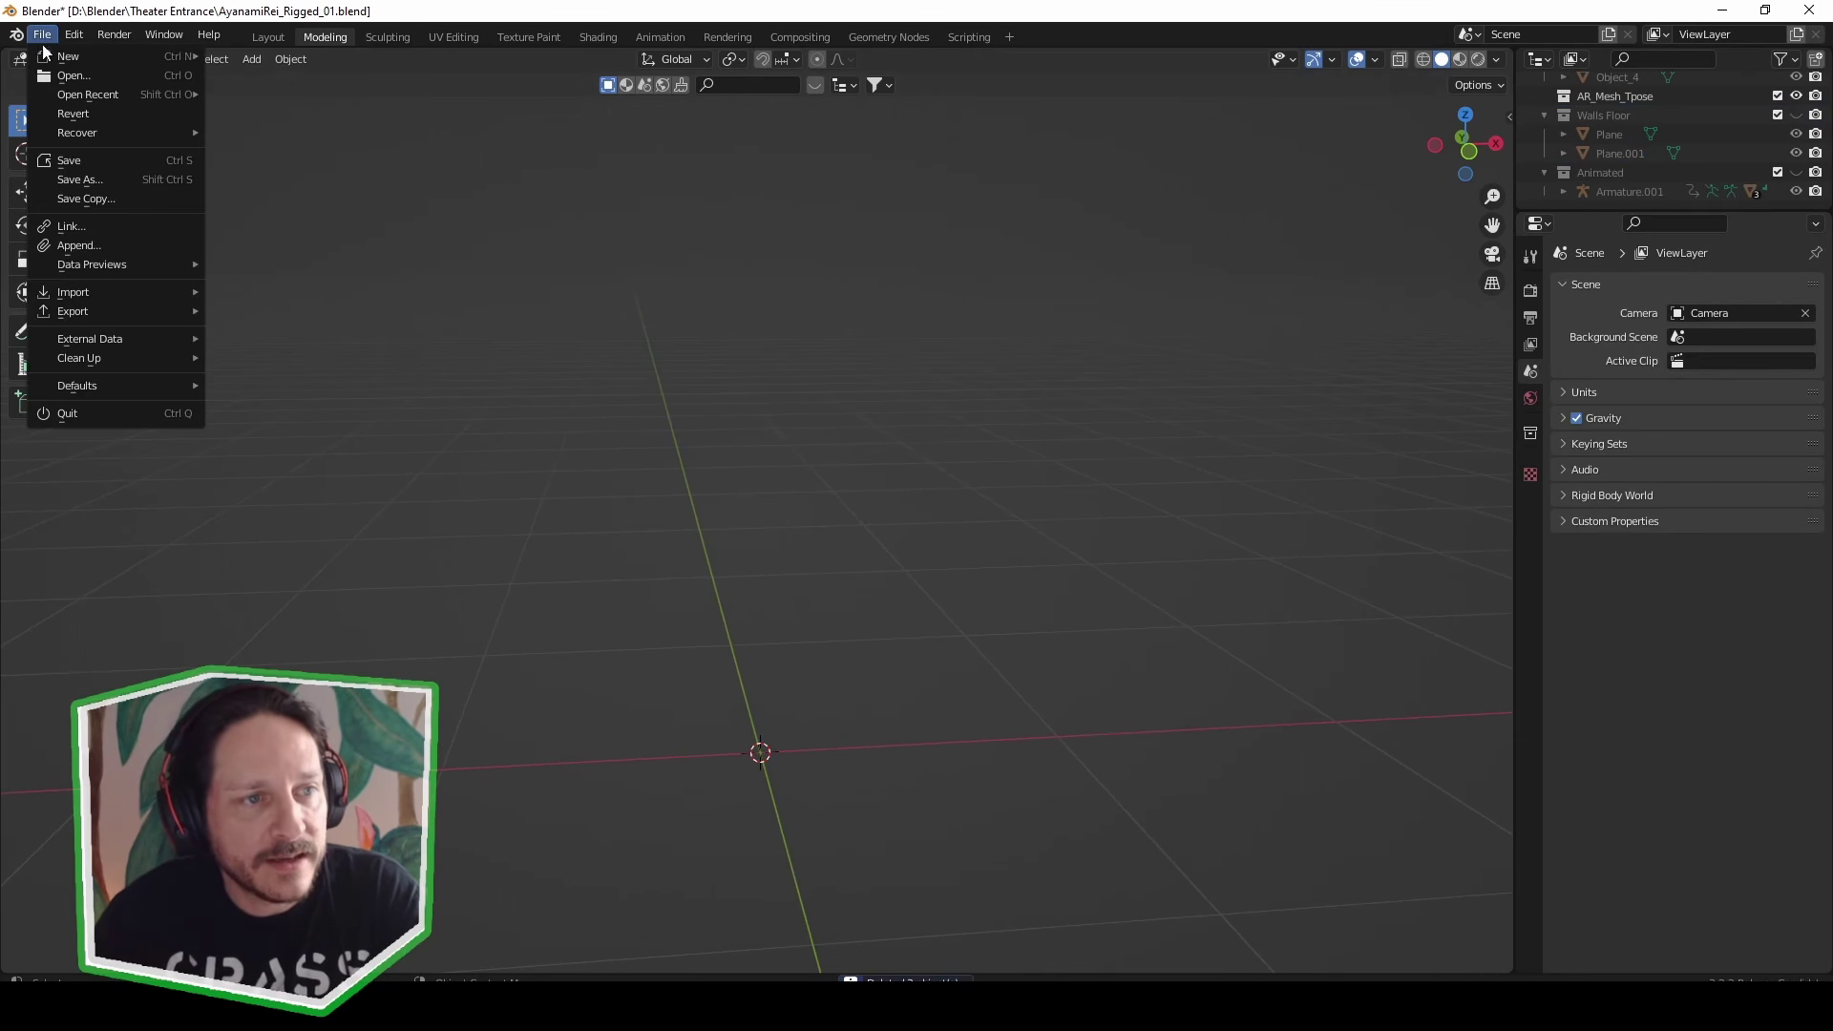
mouse_move(72, 292)
left_click(287, 463)
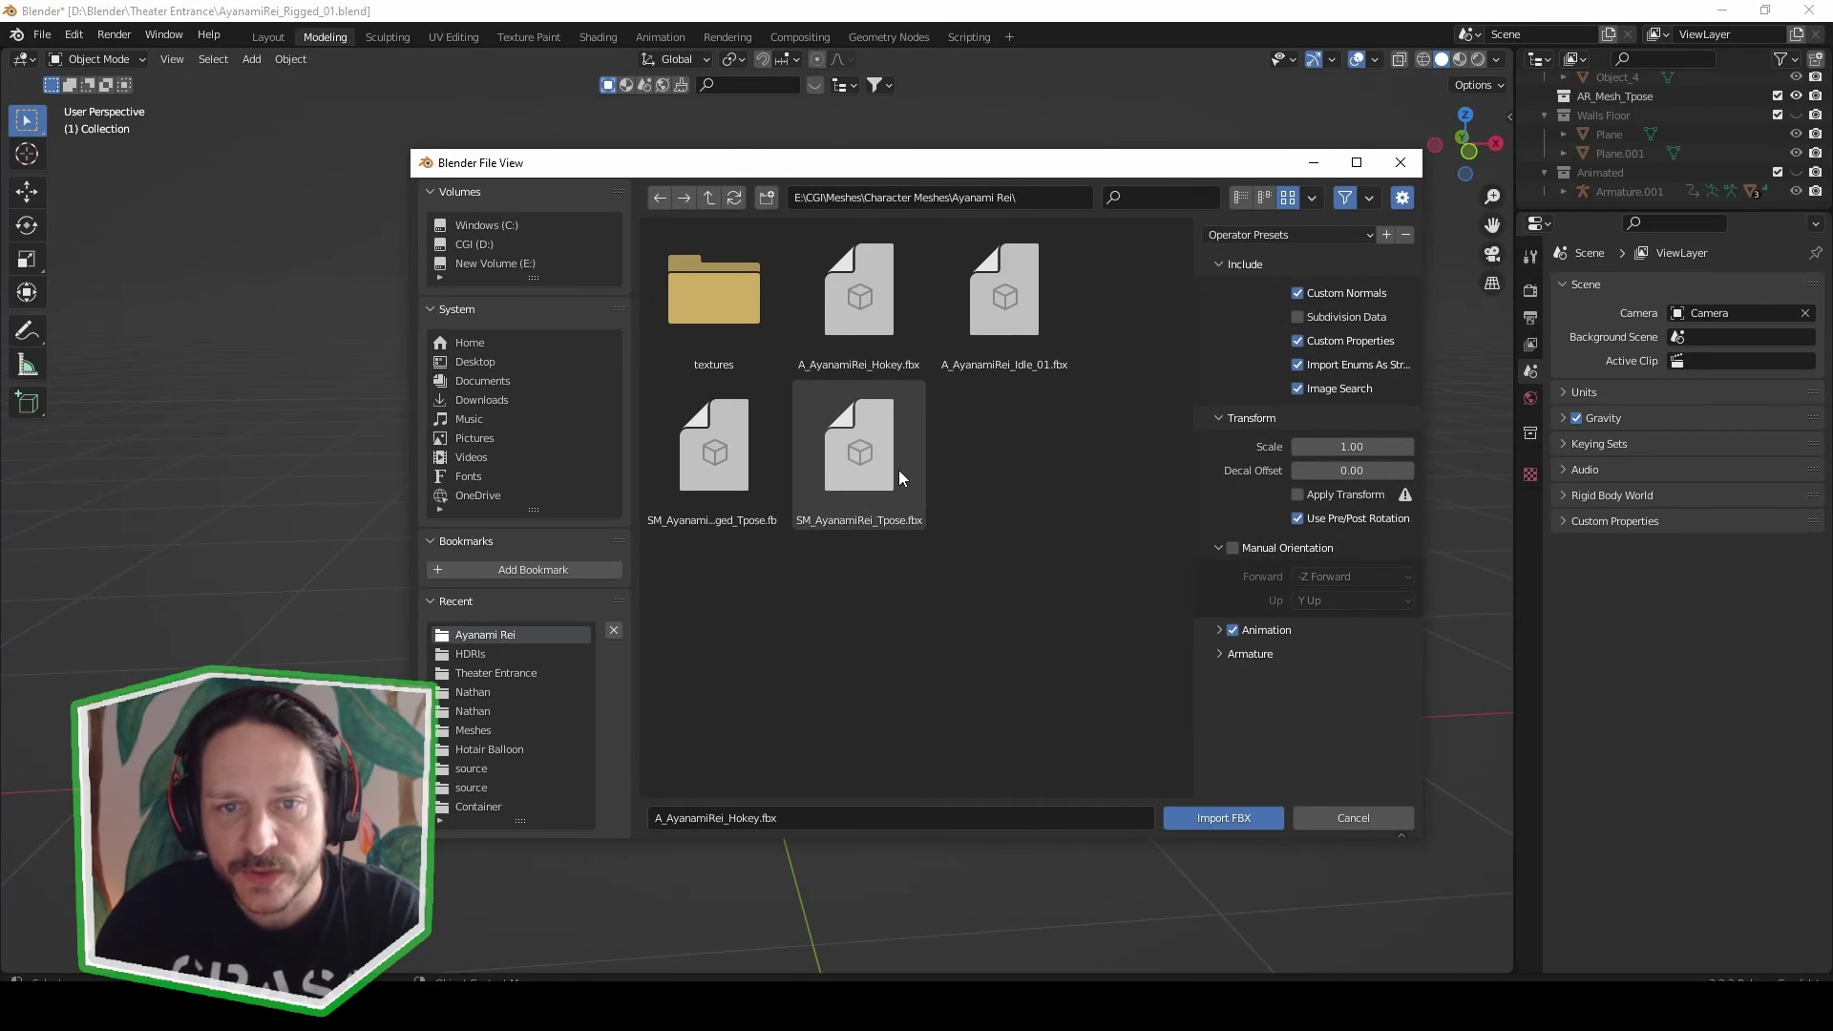
double_click(730, 456)
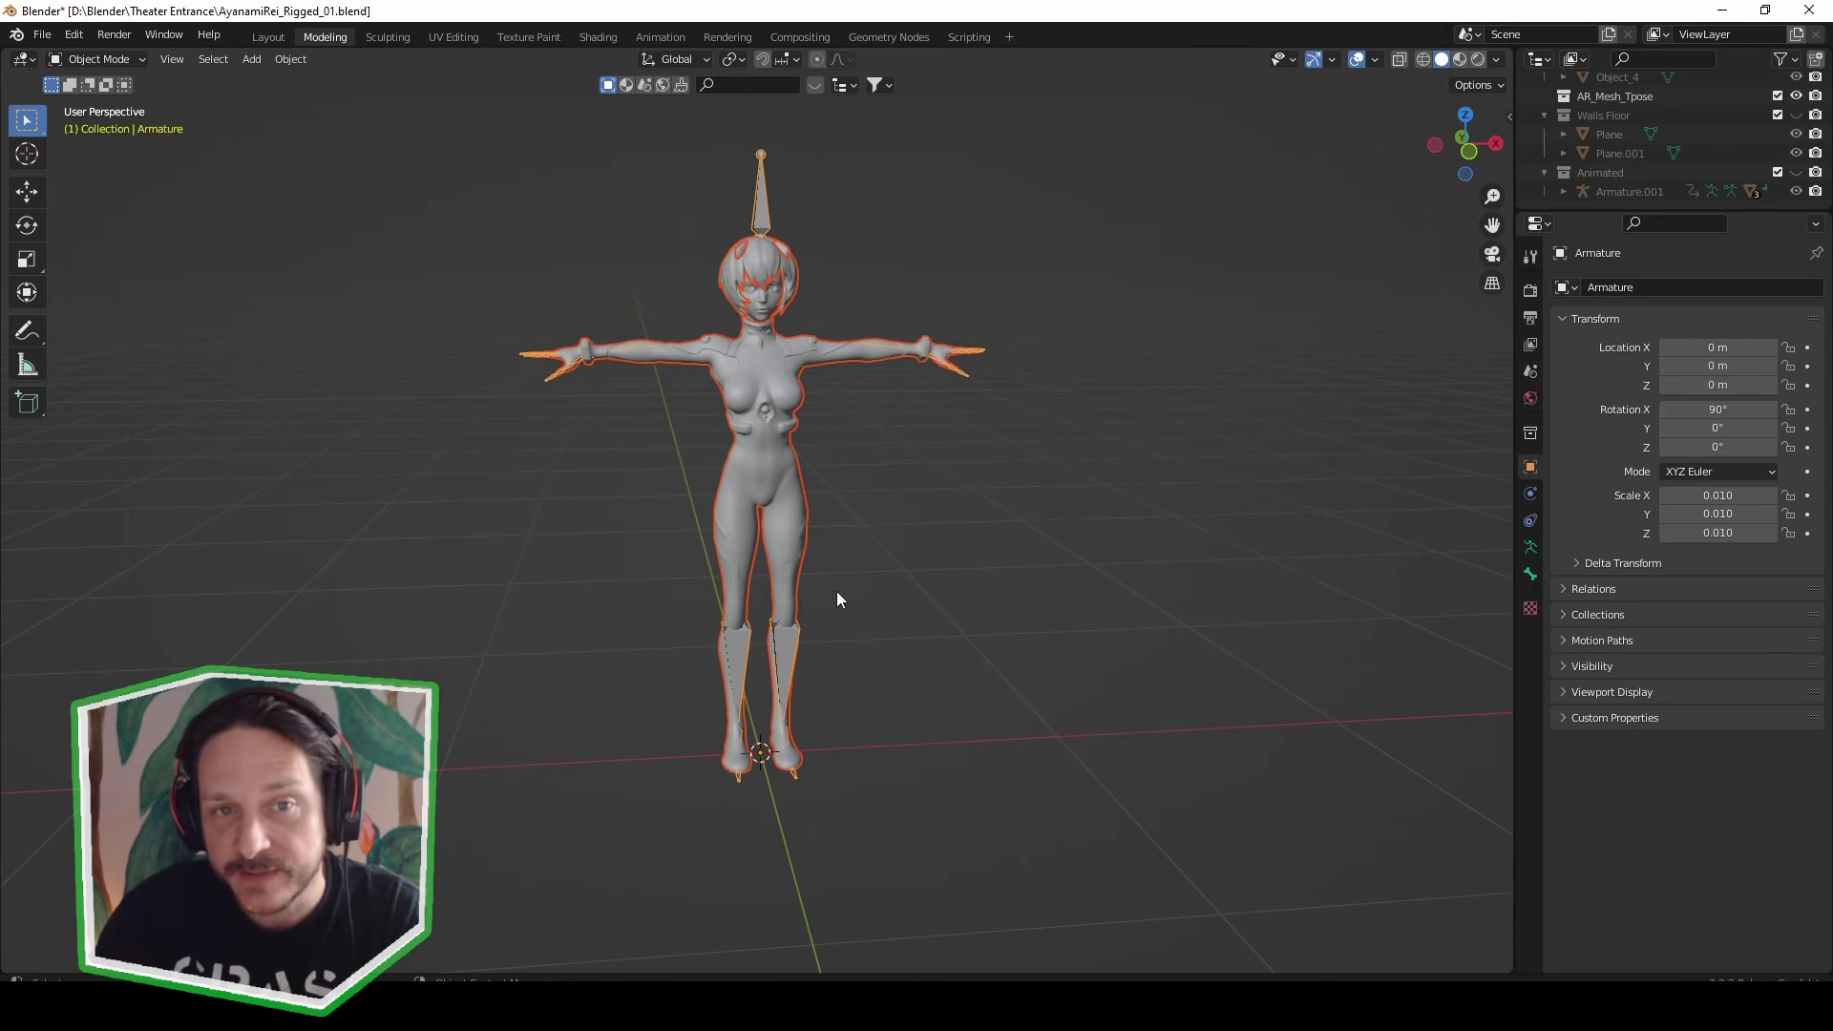
Test-move the body mesh away from its skeleton, then cancel so it snaps back.
left_click(932, 575)
left_click(816, 358)
key("g")
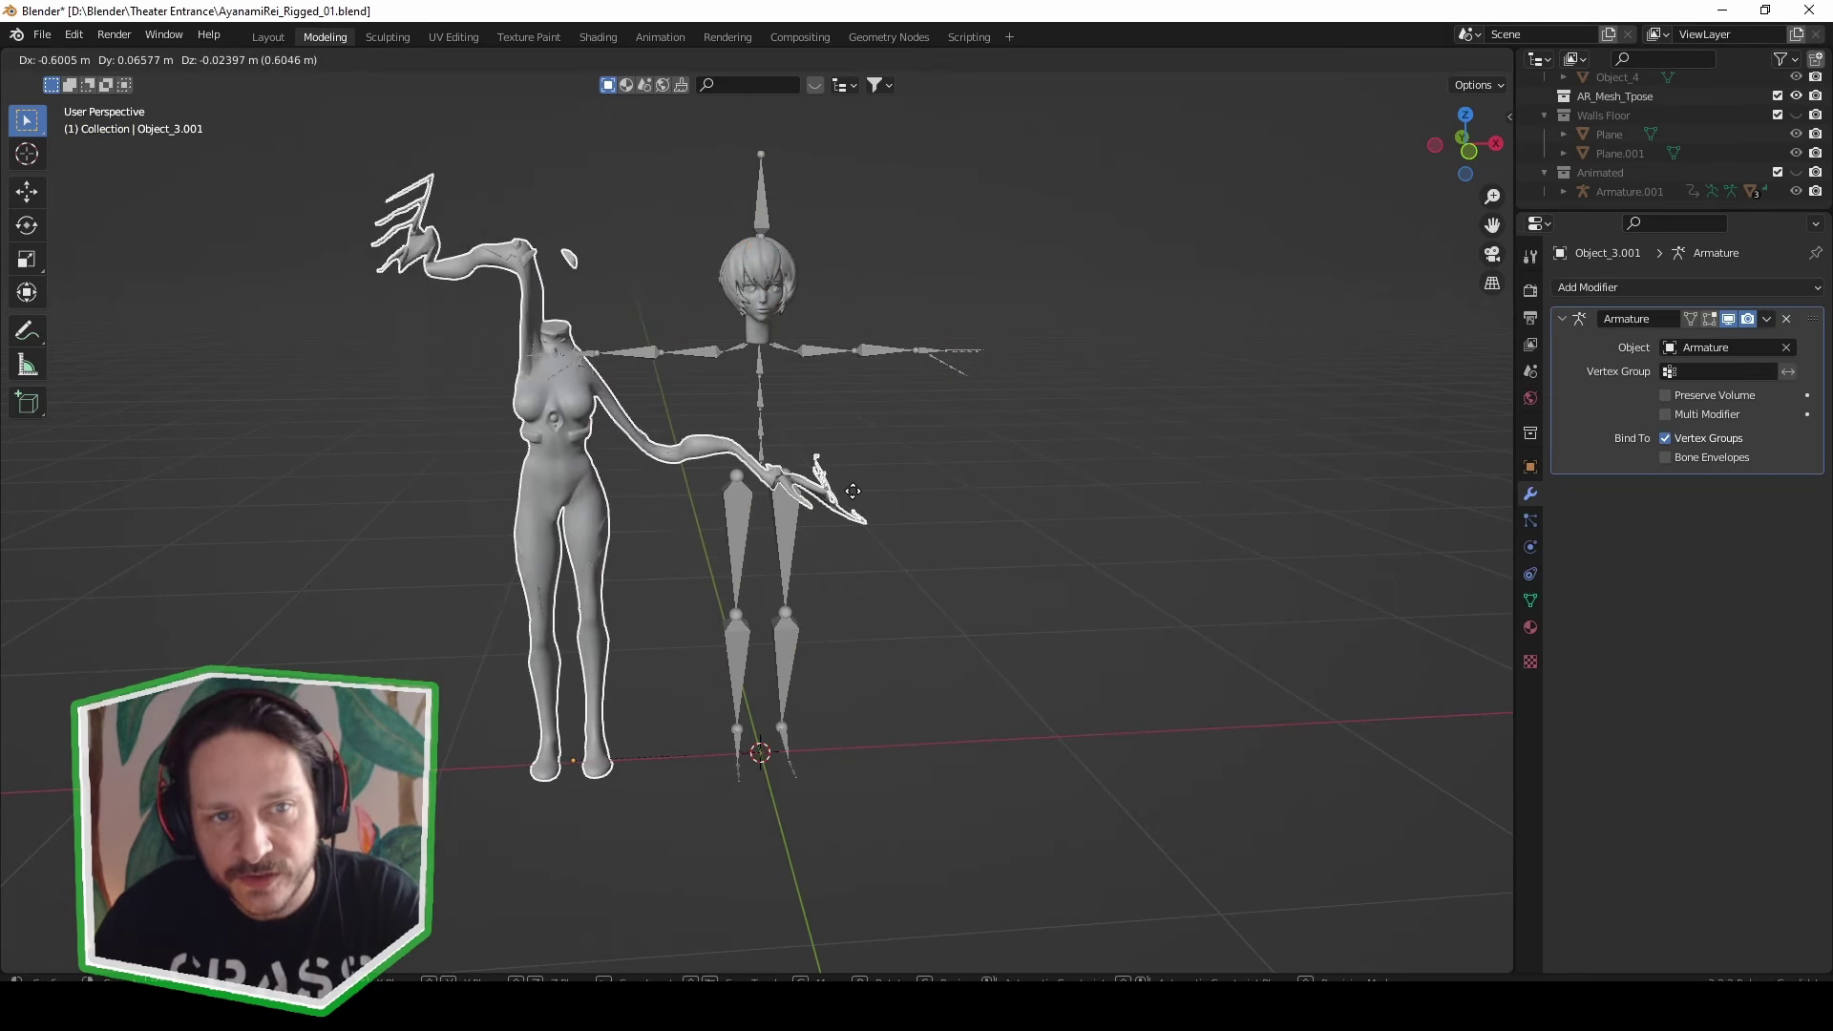
right_click(1310, 492)
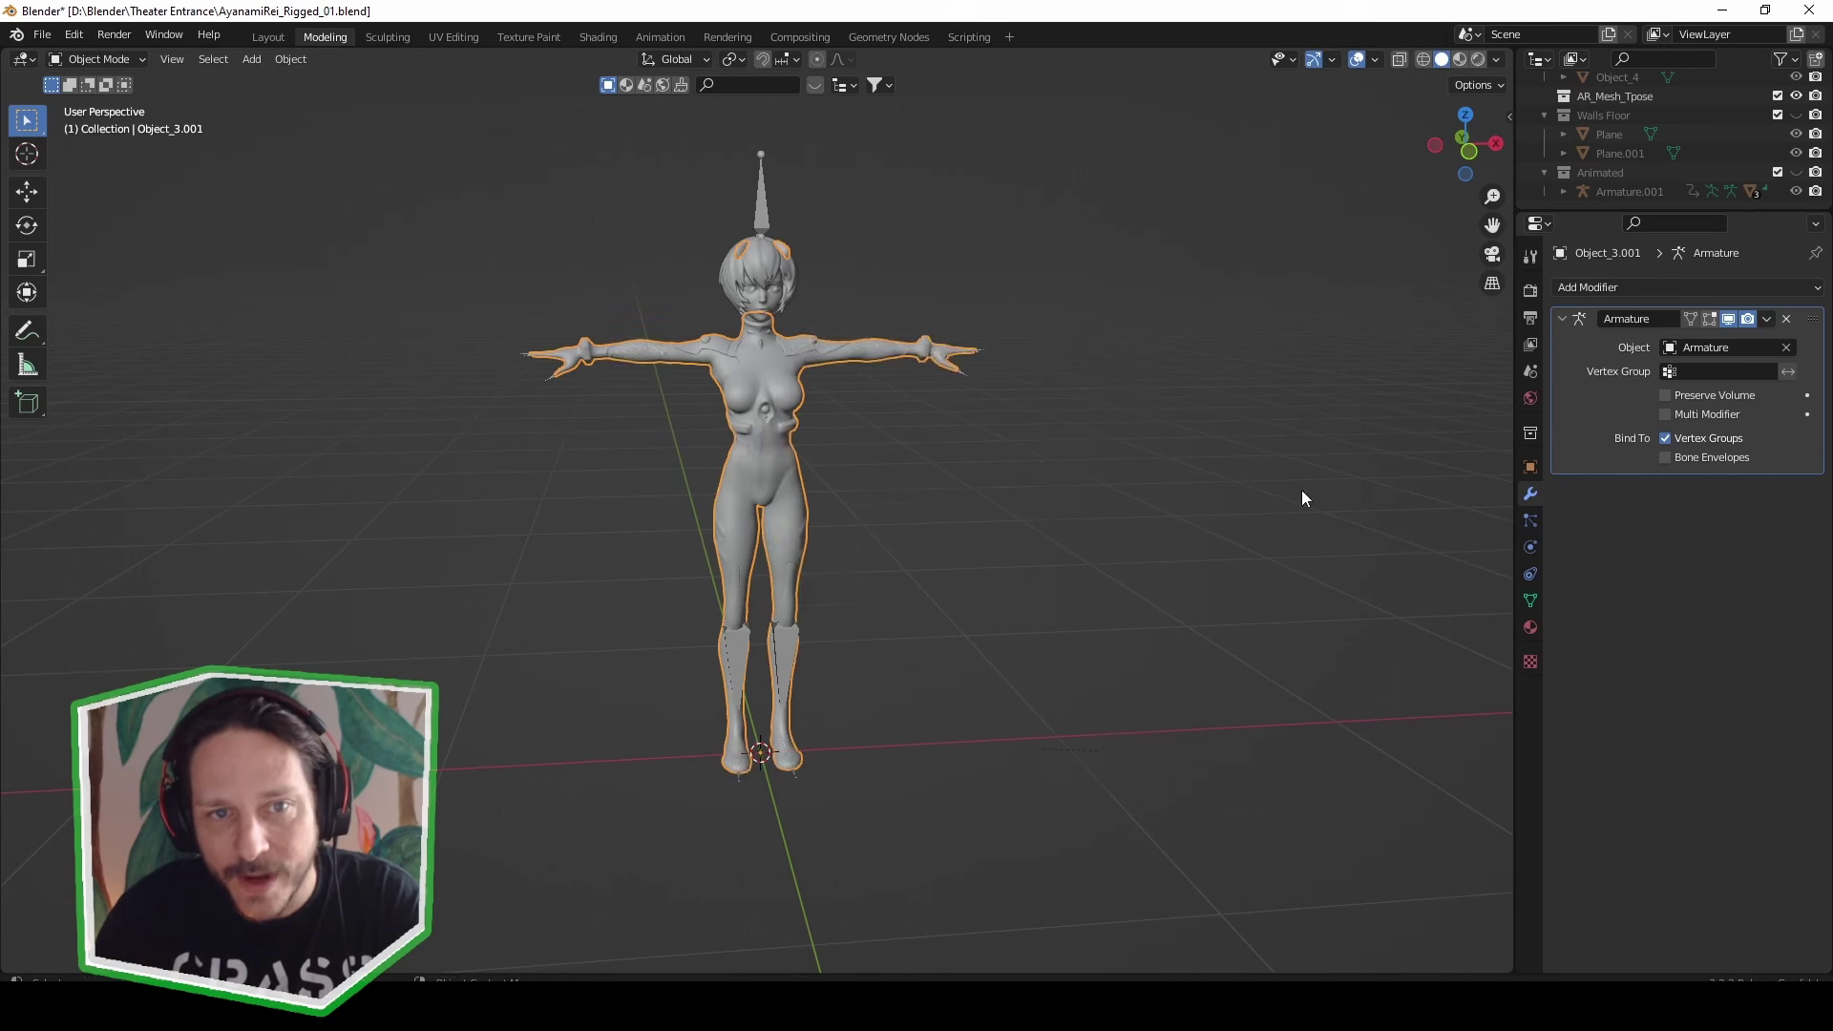
In Pose Mode, rotate both arm bones down to the sides and tilt the head via the neck.
left_click(791, 223)
key("ctrl+Tab")
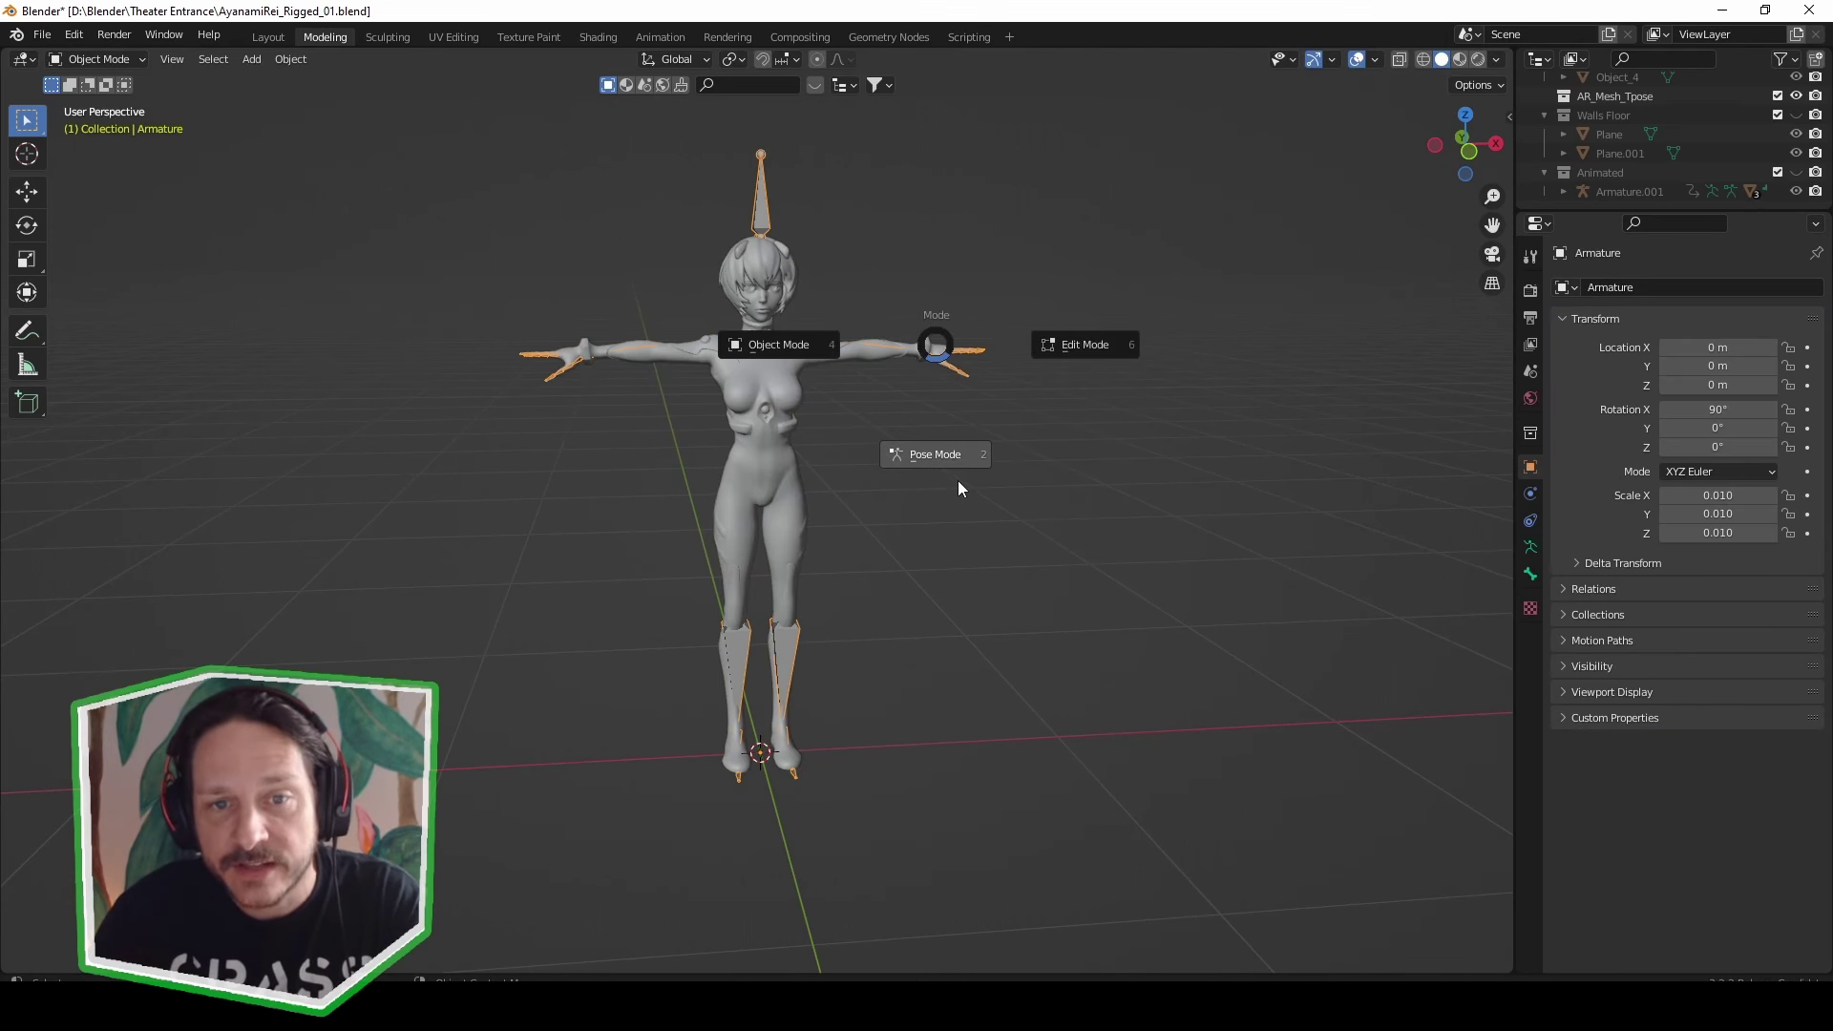
left_click(945, 493)
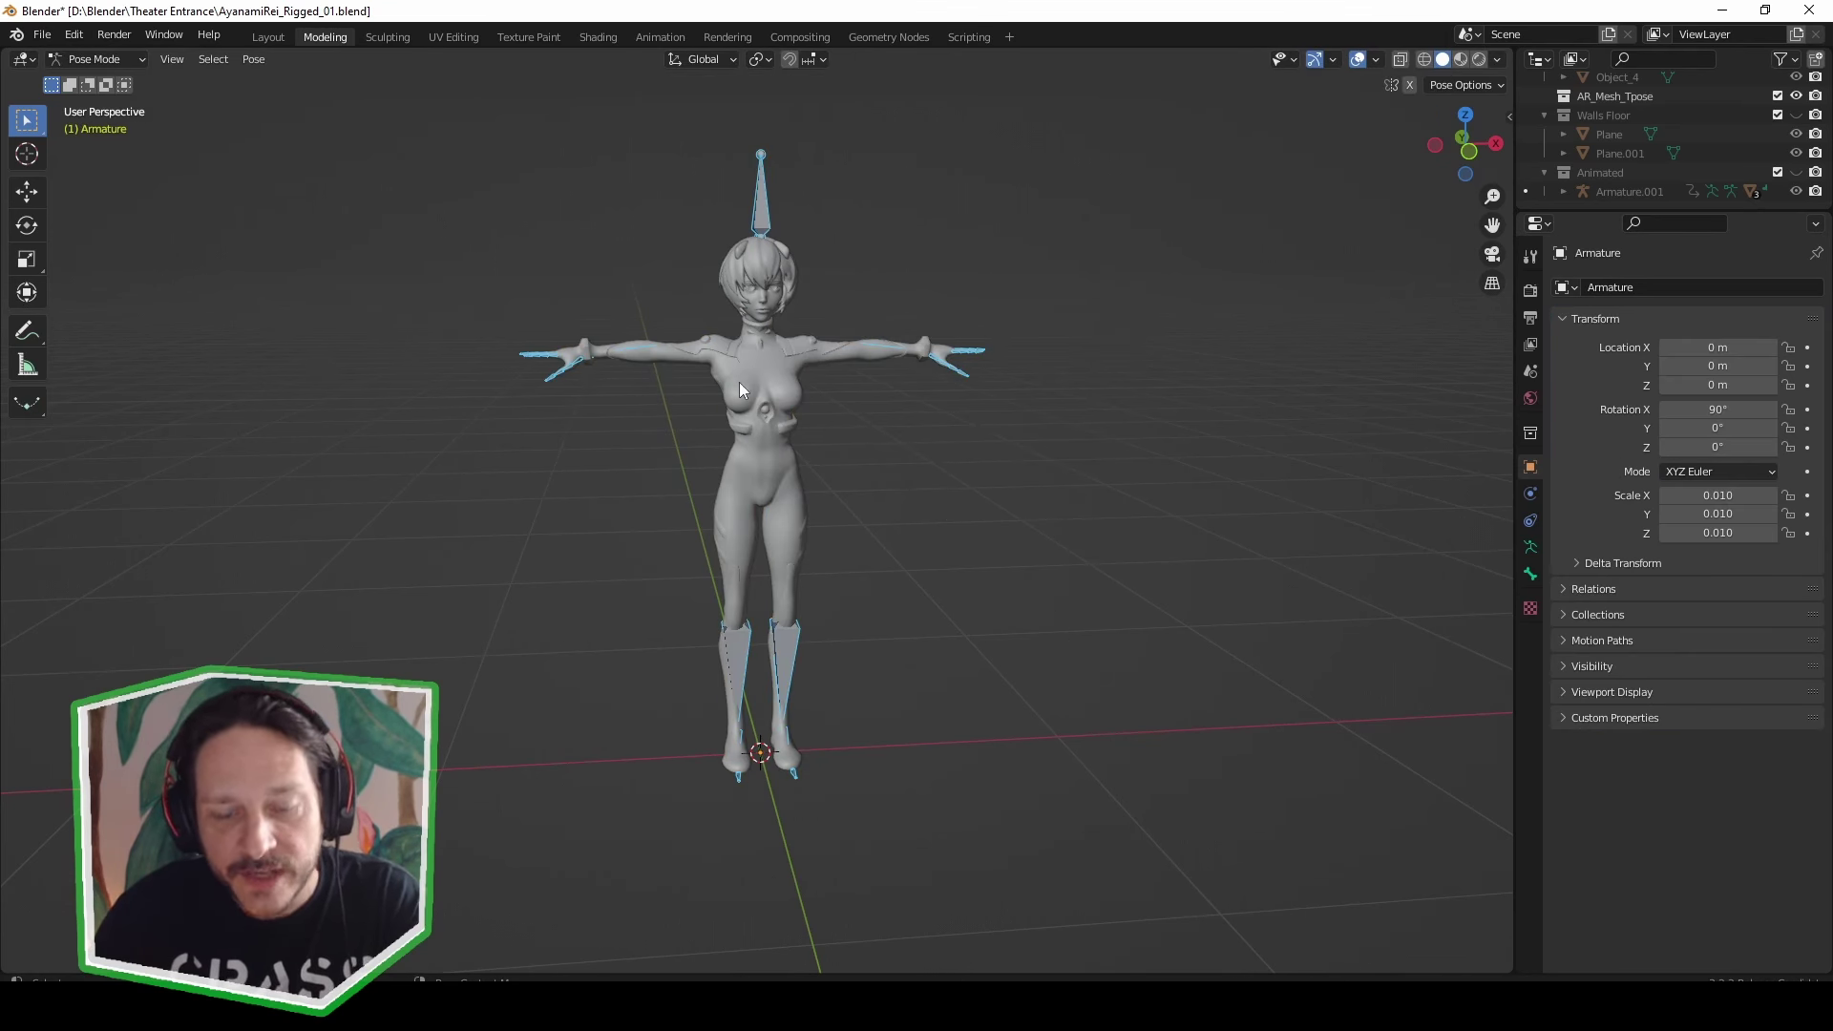
key("KP_1")
left_click(711, 352)
key("r")
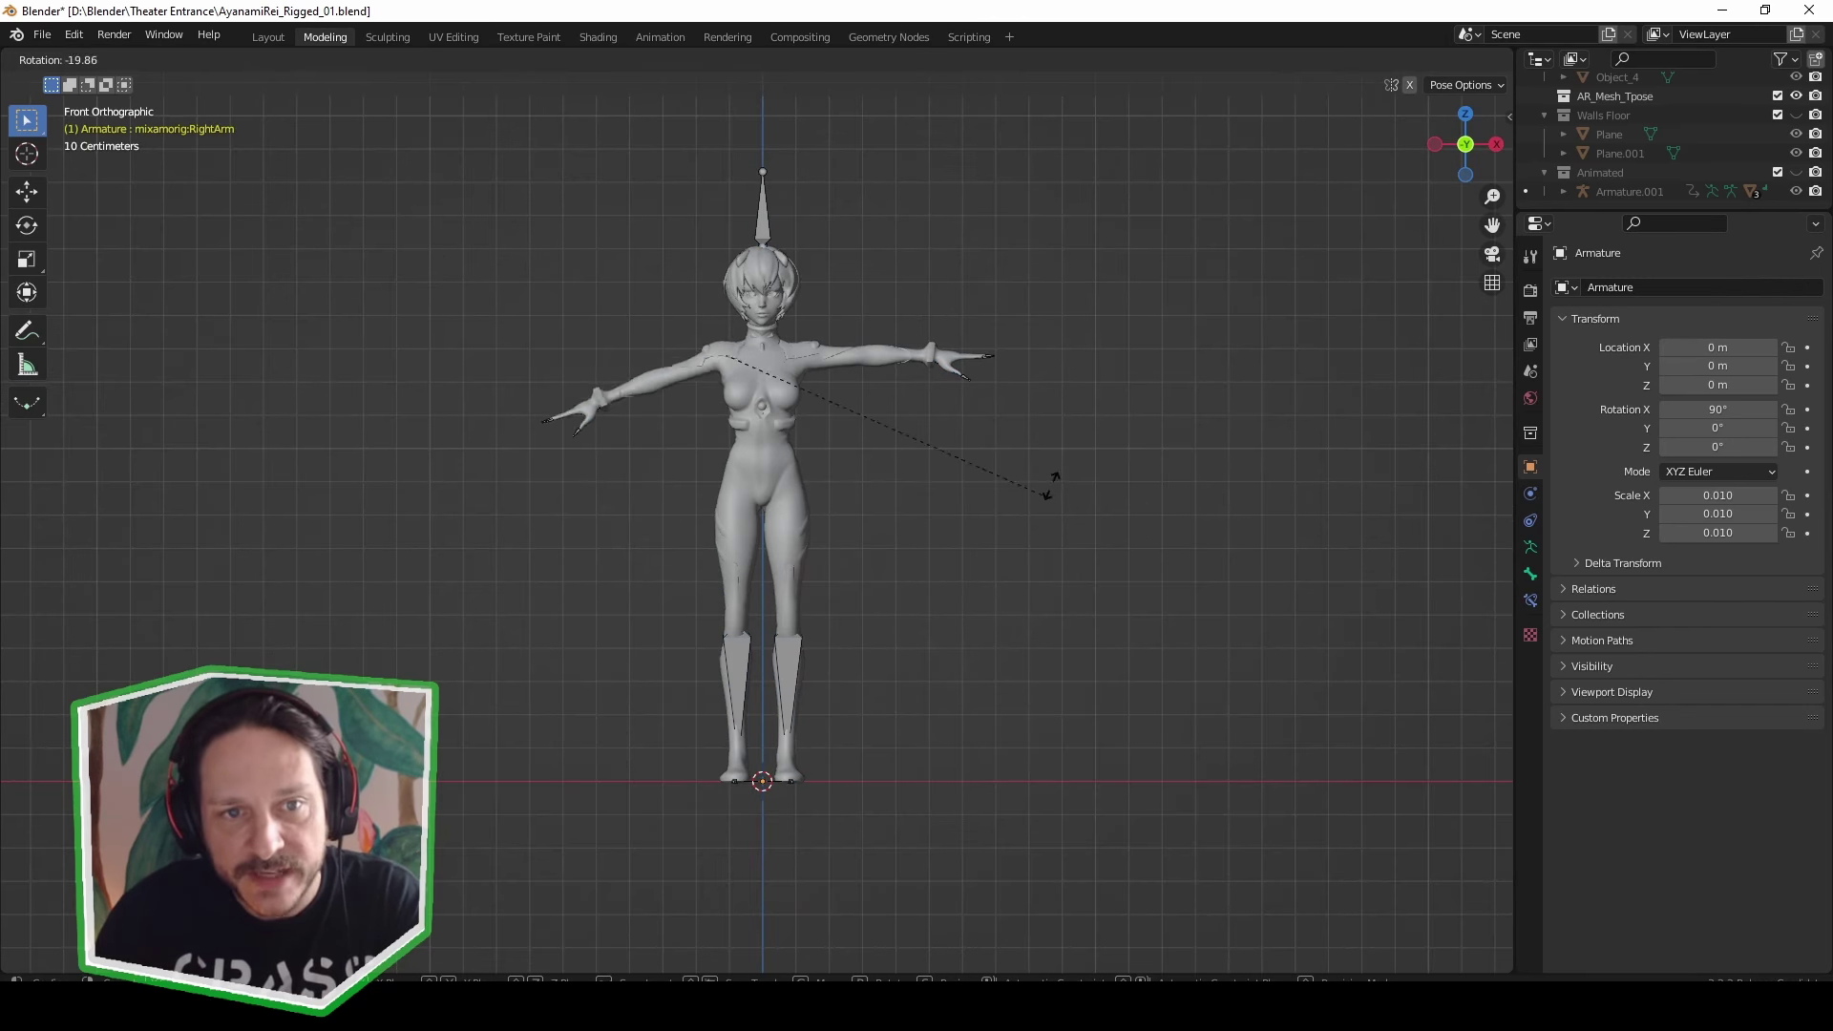
left_click(925, 217)
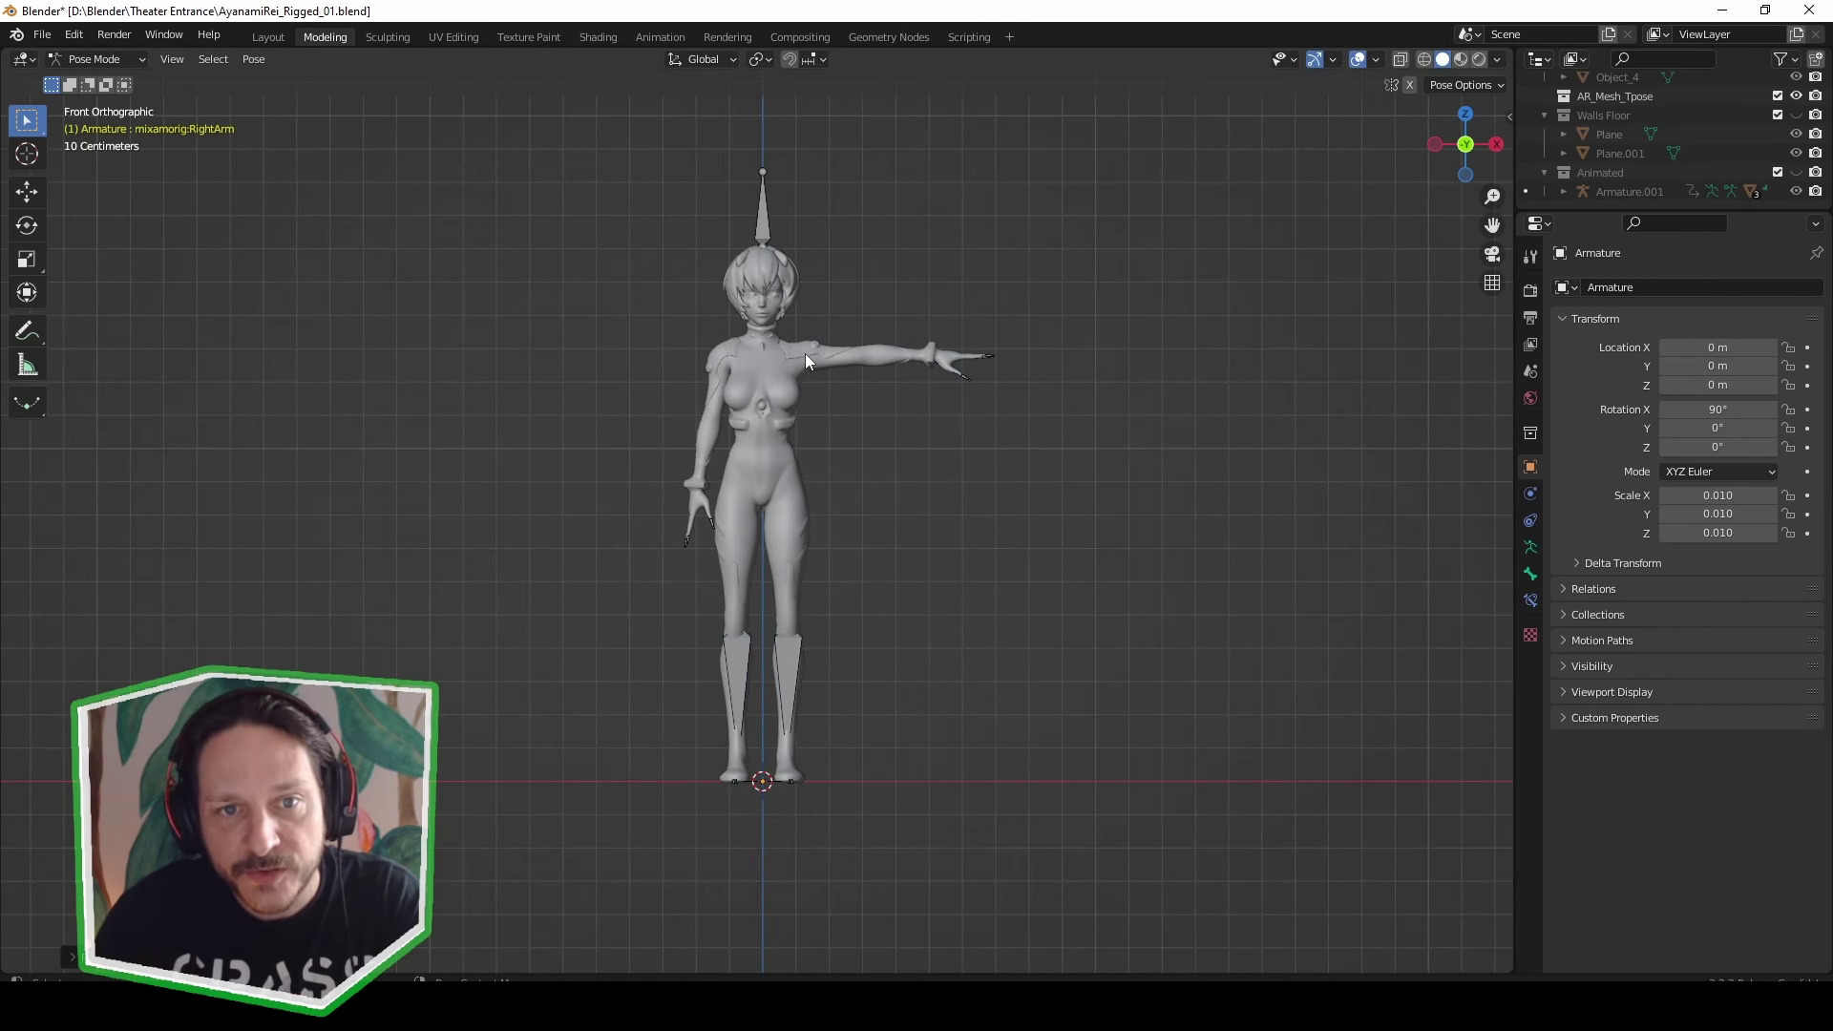
left_click(805, 354)
key("r")
left_click(819, 540)
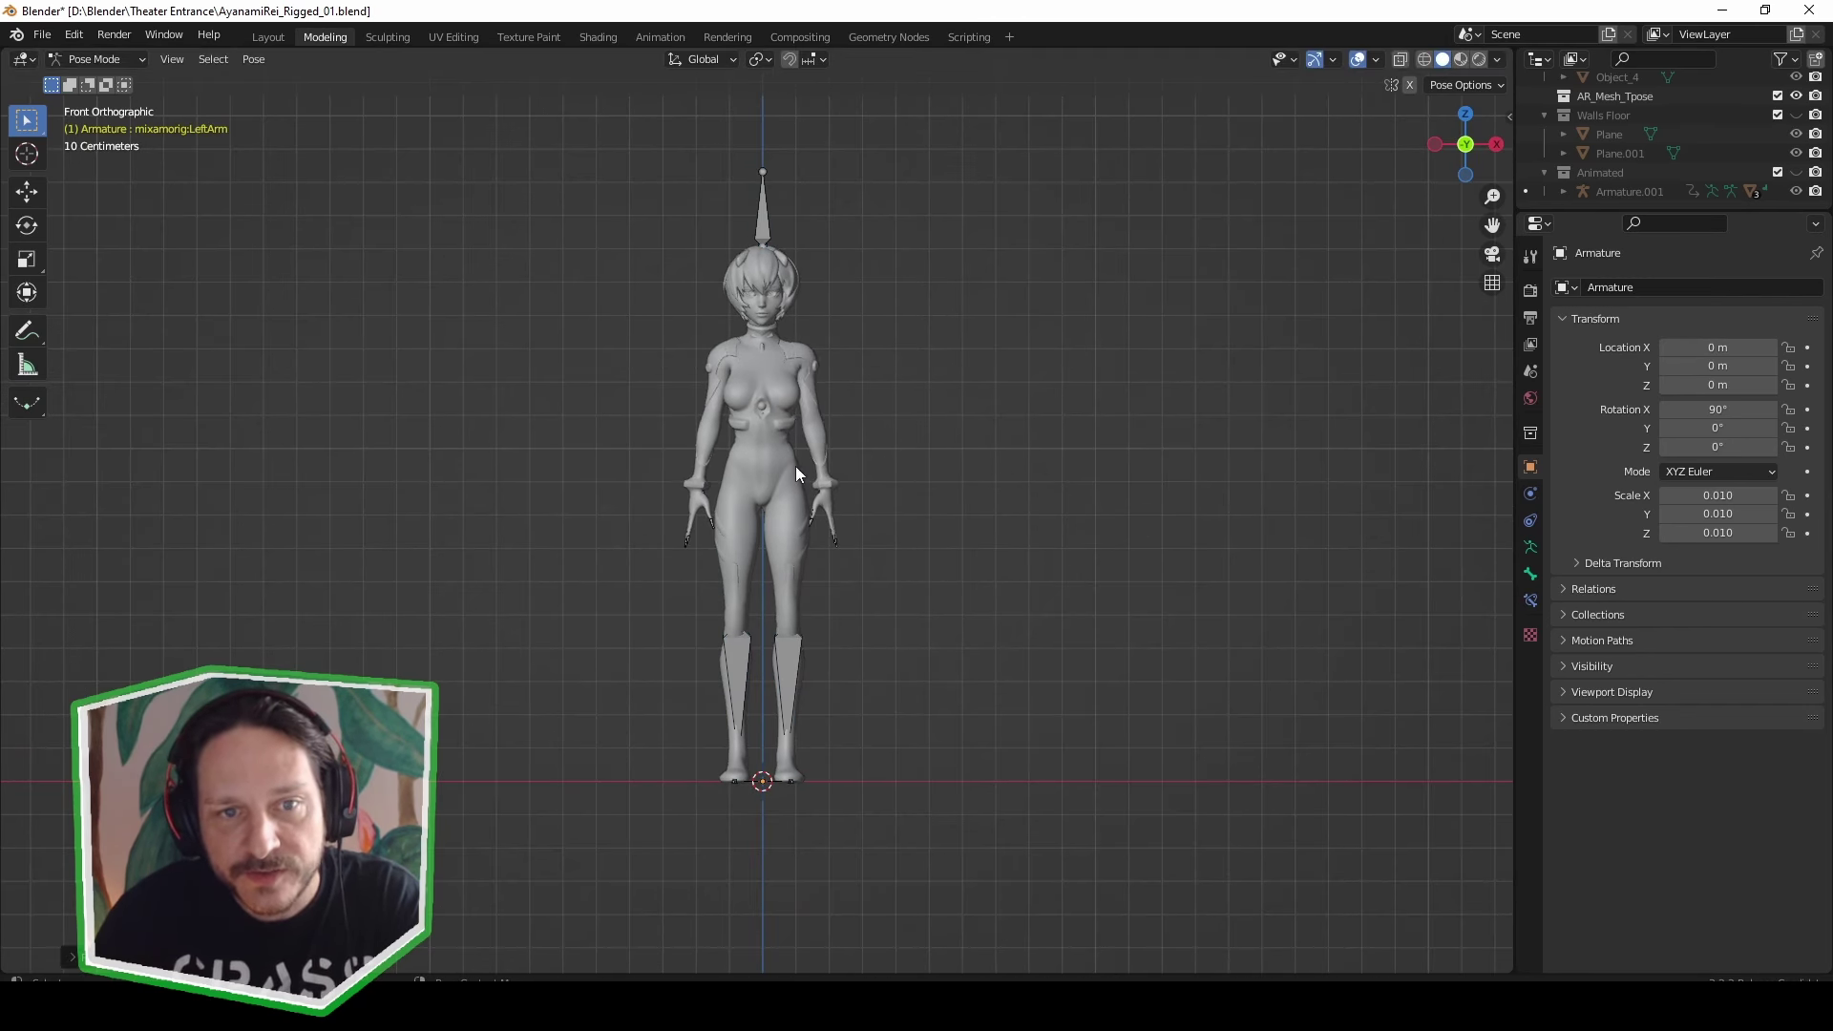
key("r")
left_click(822, 312)
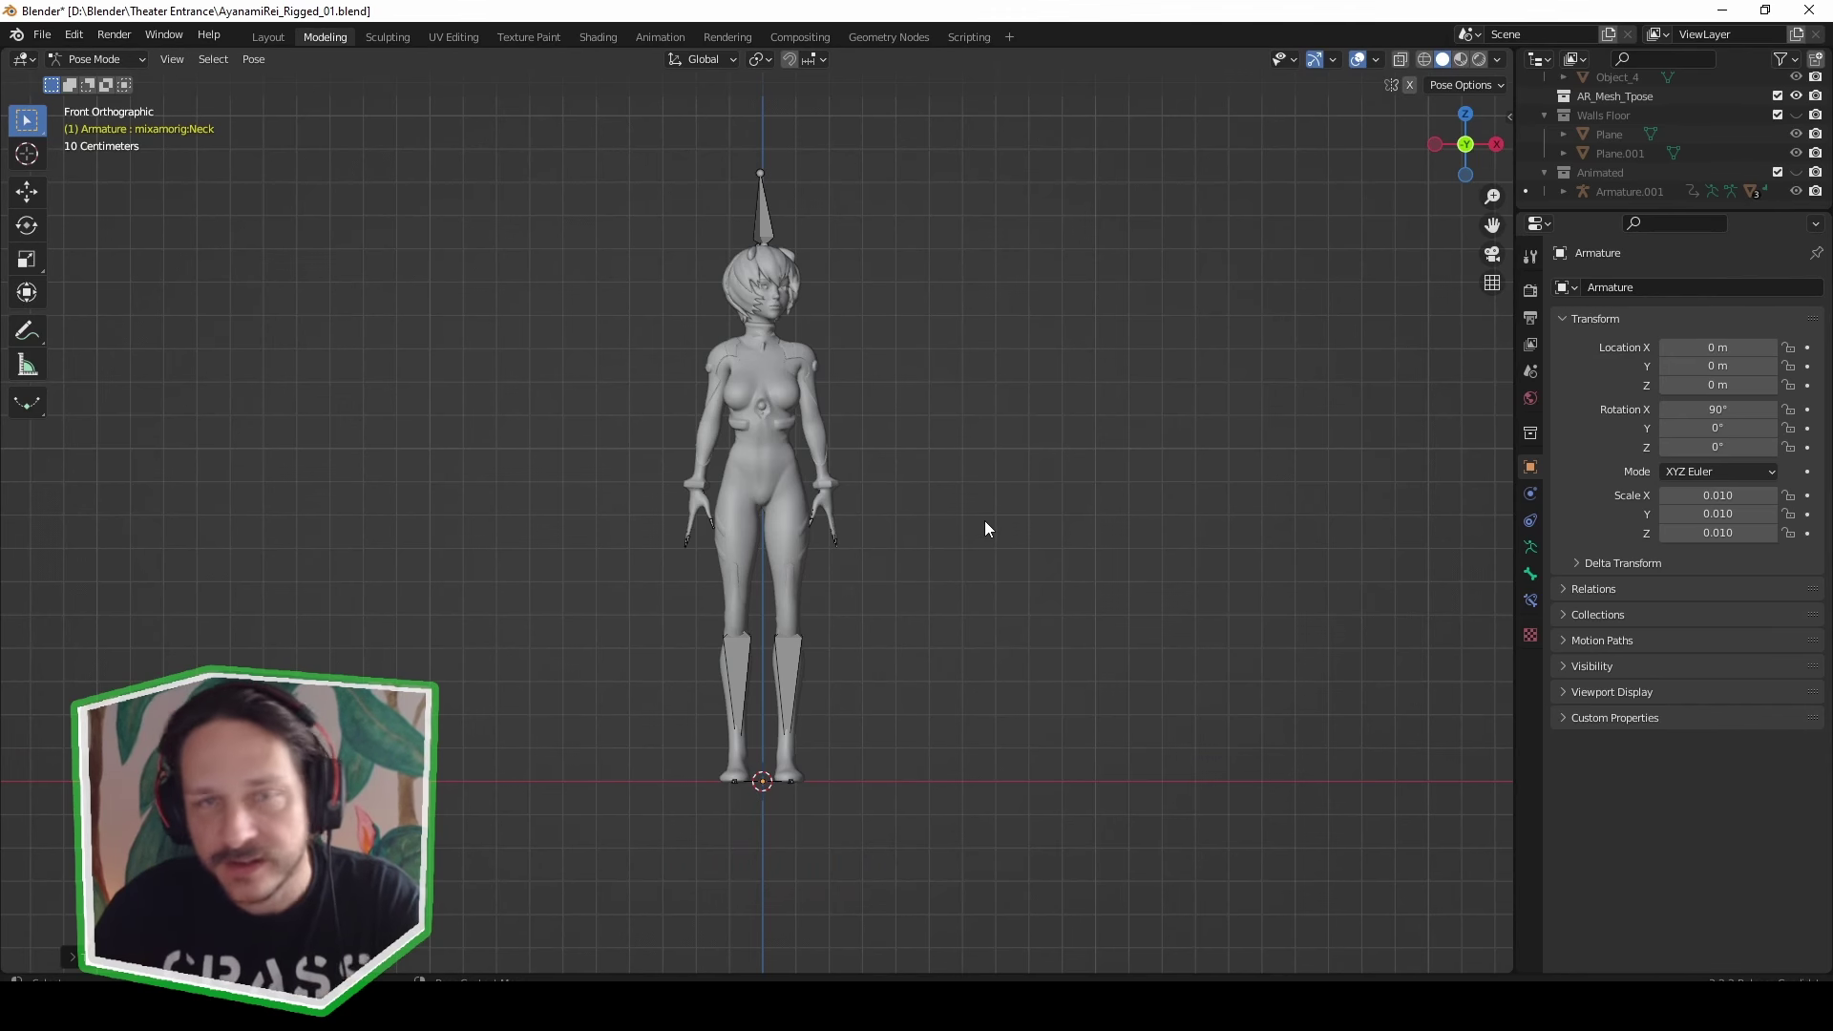
Return to Object Mode and delete the character mesh together with its armature.
left_click_drag(567, 161, 1017, 816)
key("ctrl+Tab")
left_click_drag(613, 152, 983, 808)
key("Delete")
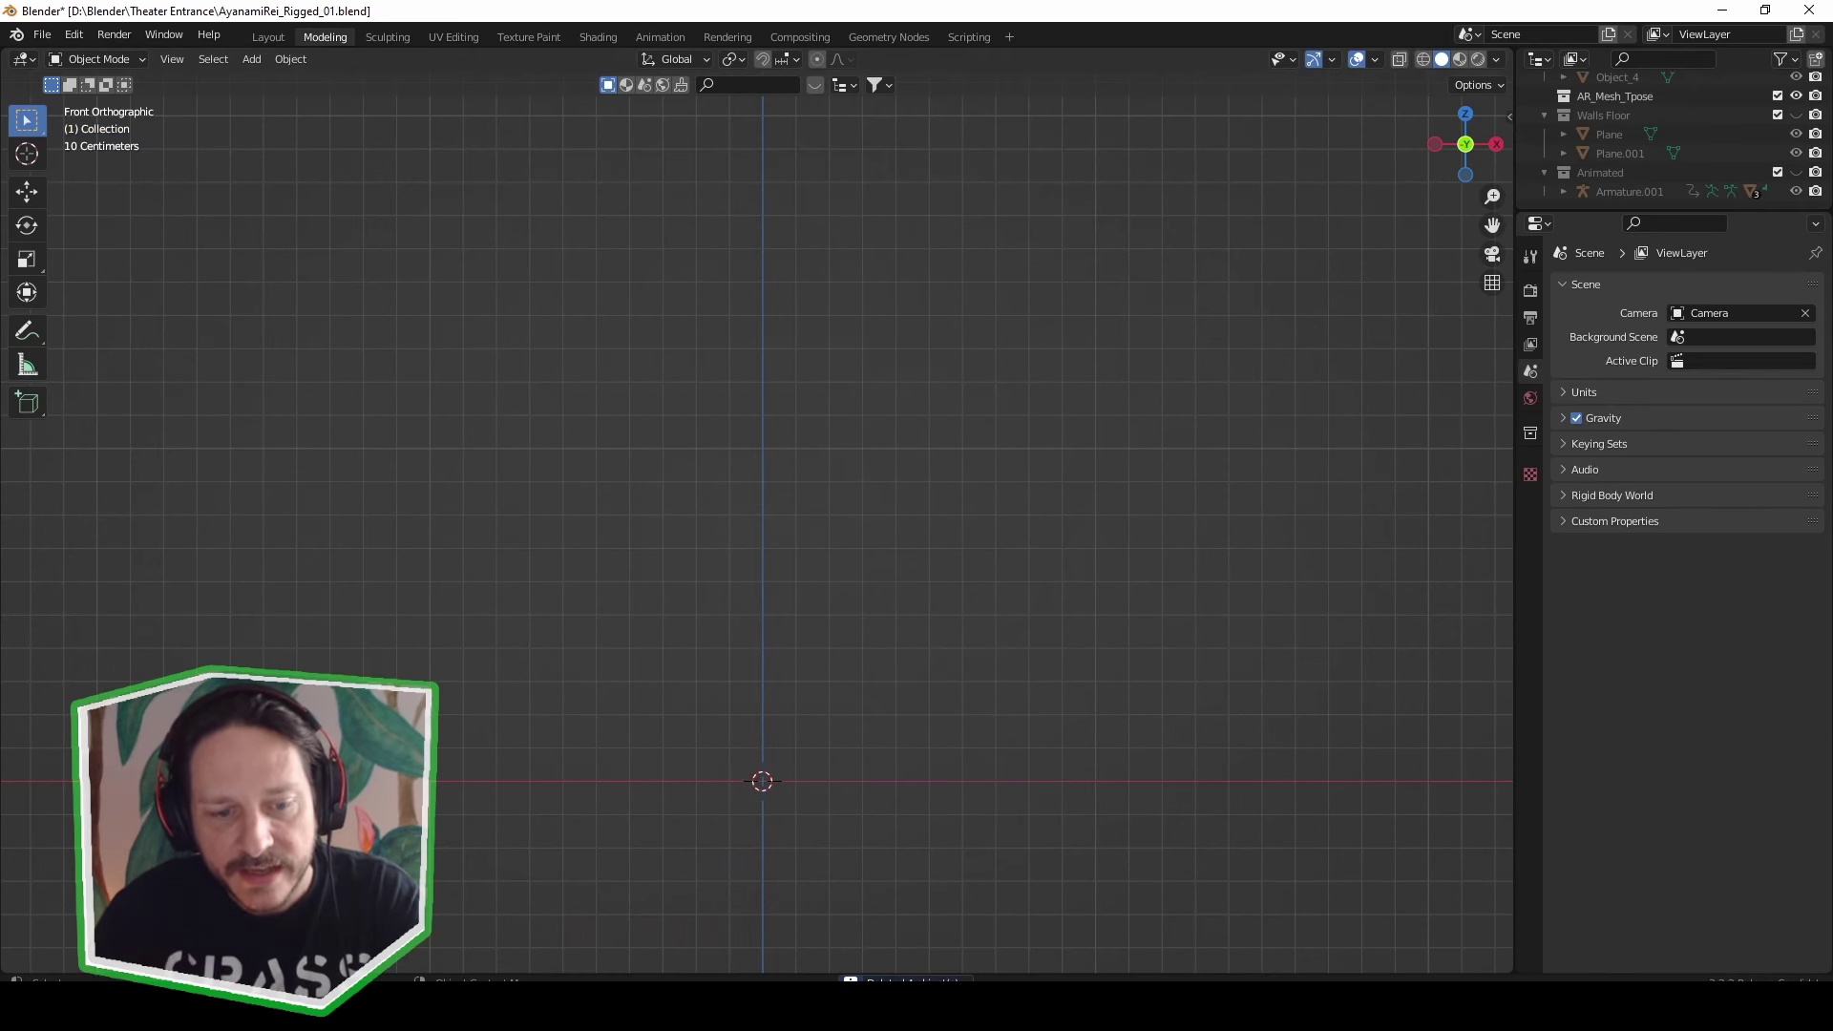
Apply the Hokey Pokey animation to the character in Mixamo.
key("alt+Tab")
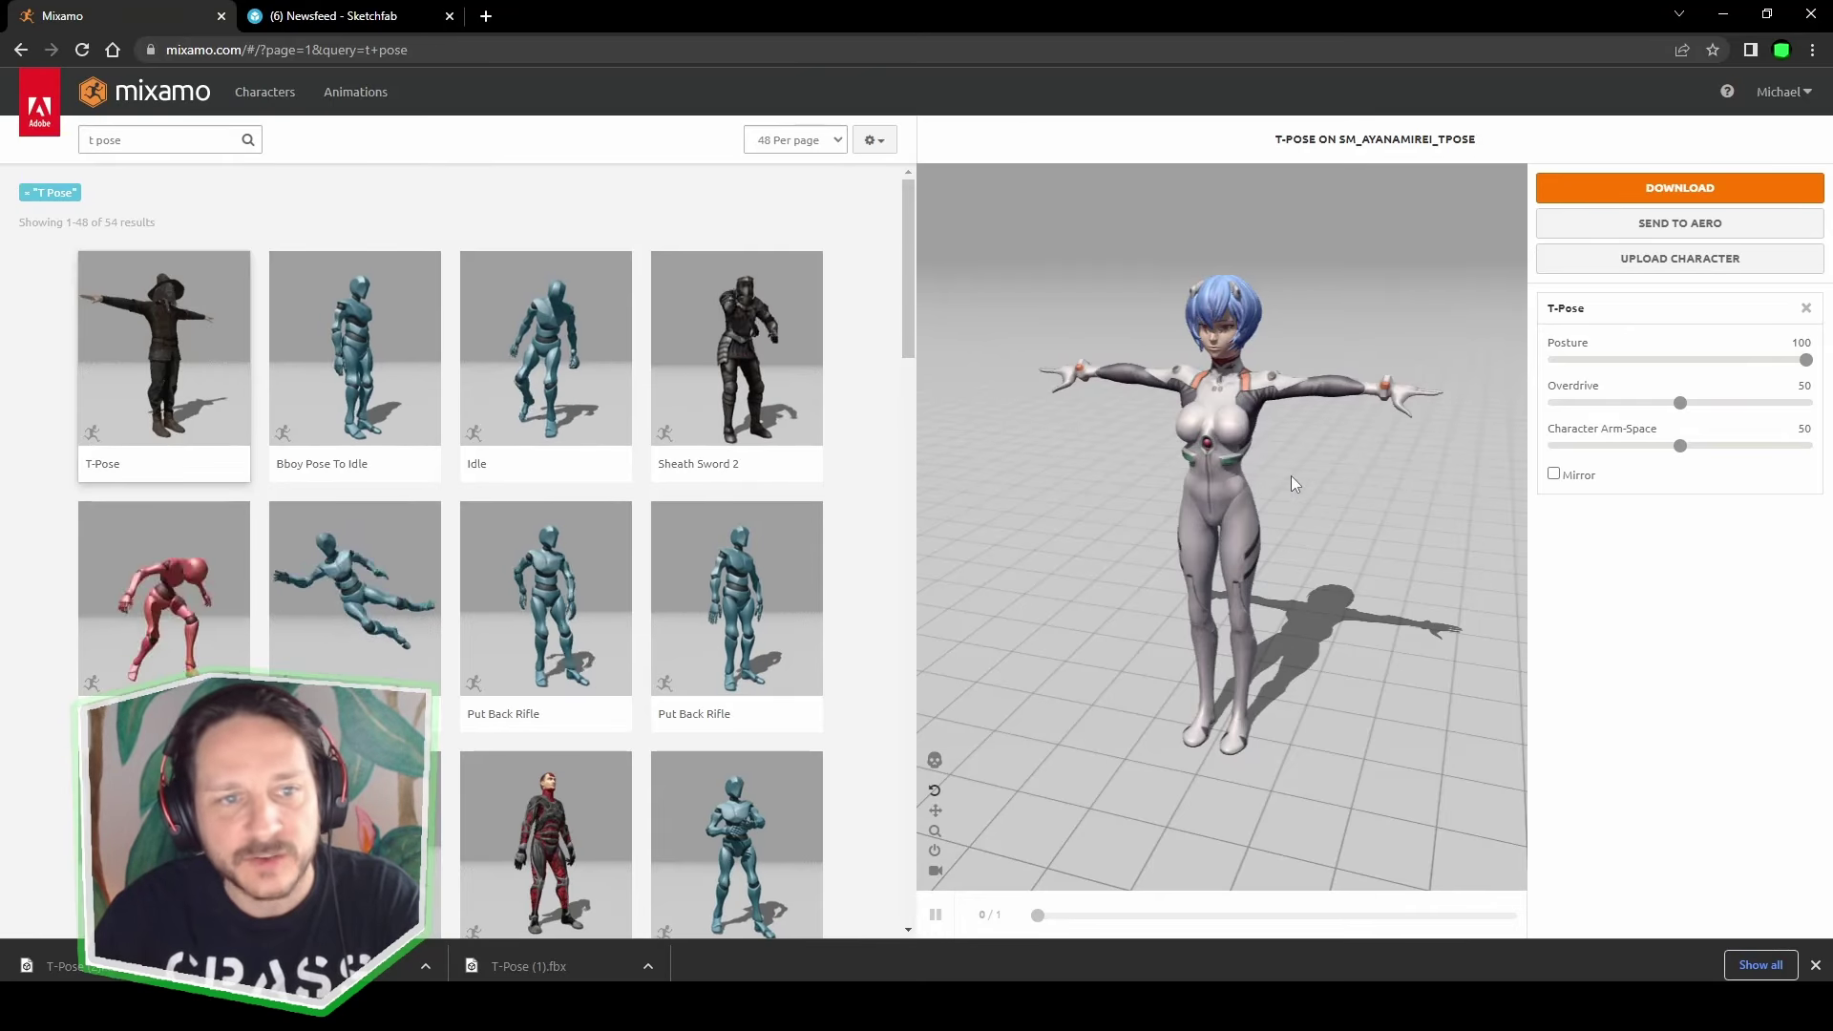
scroll(785, 704, "down", 10)
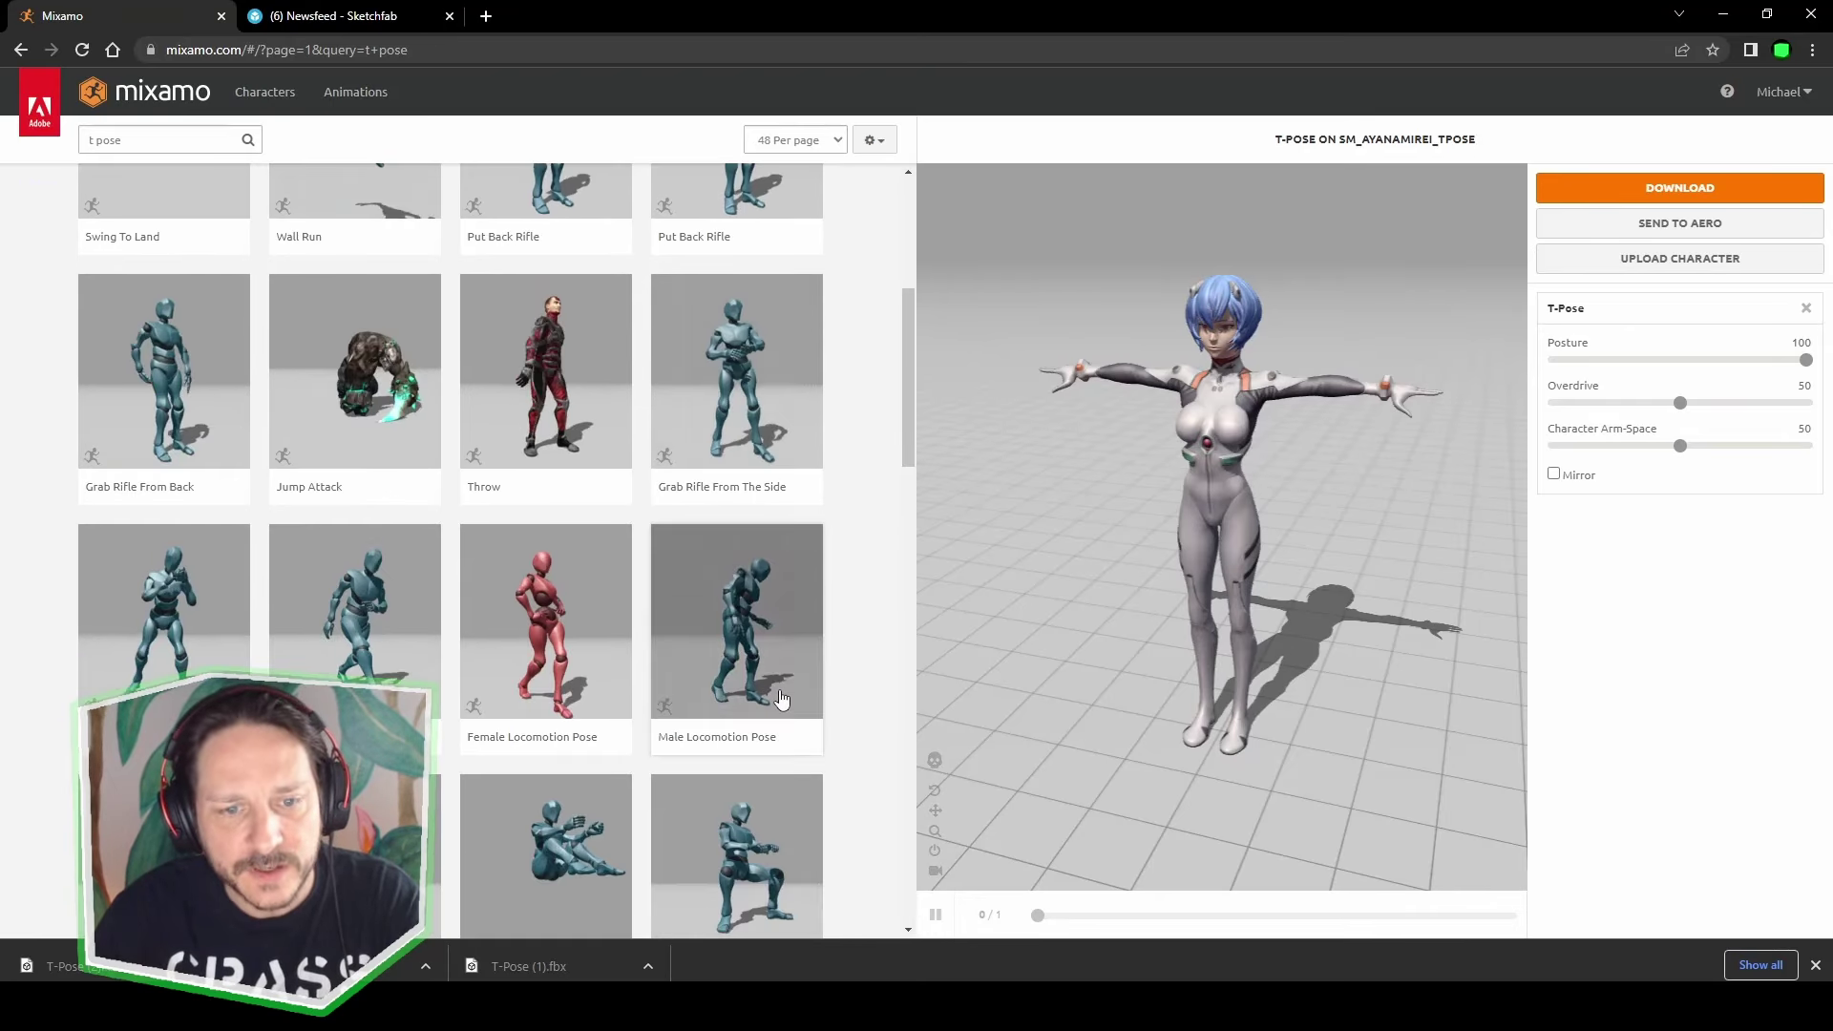
scroll(783, 700, "down", 5)
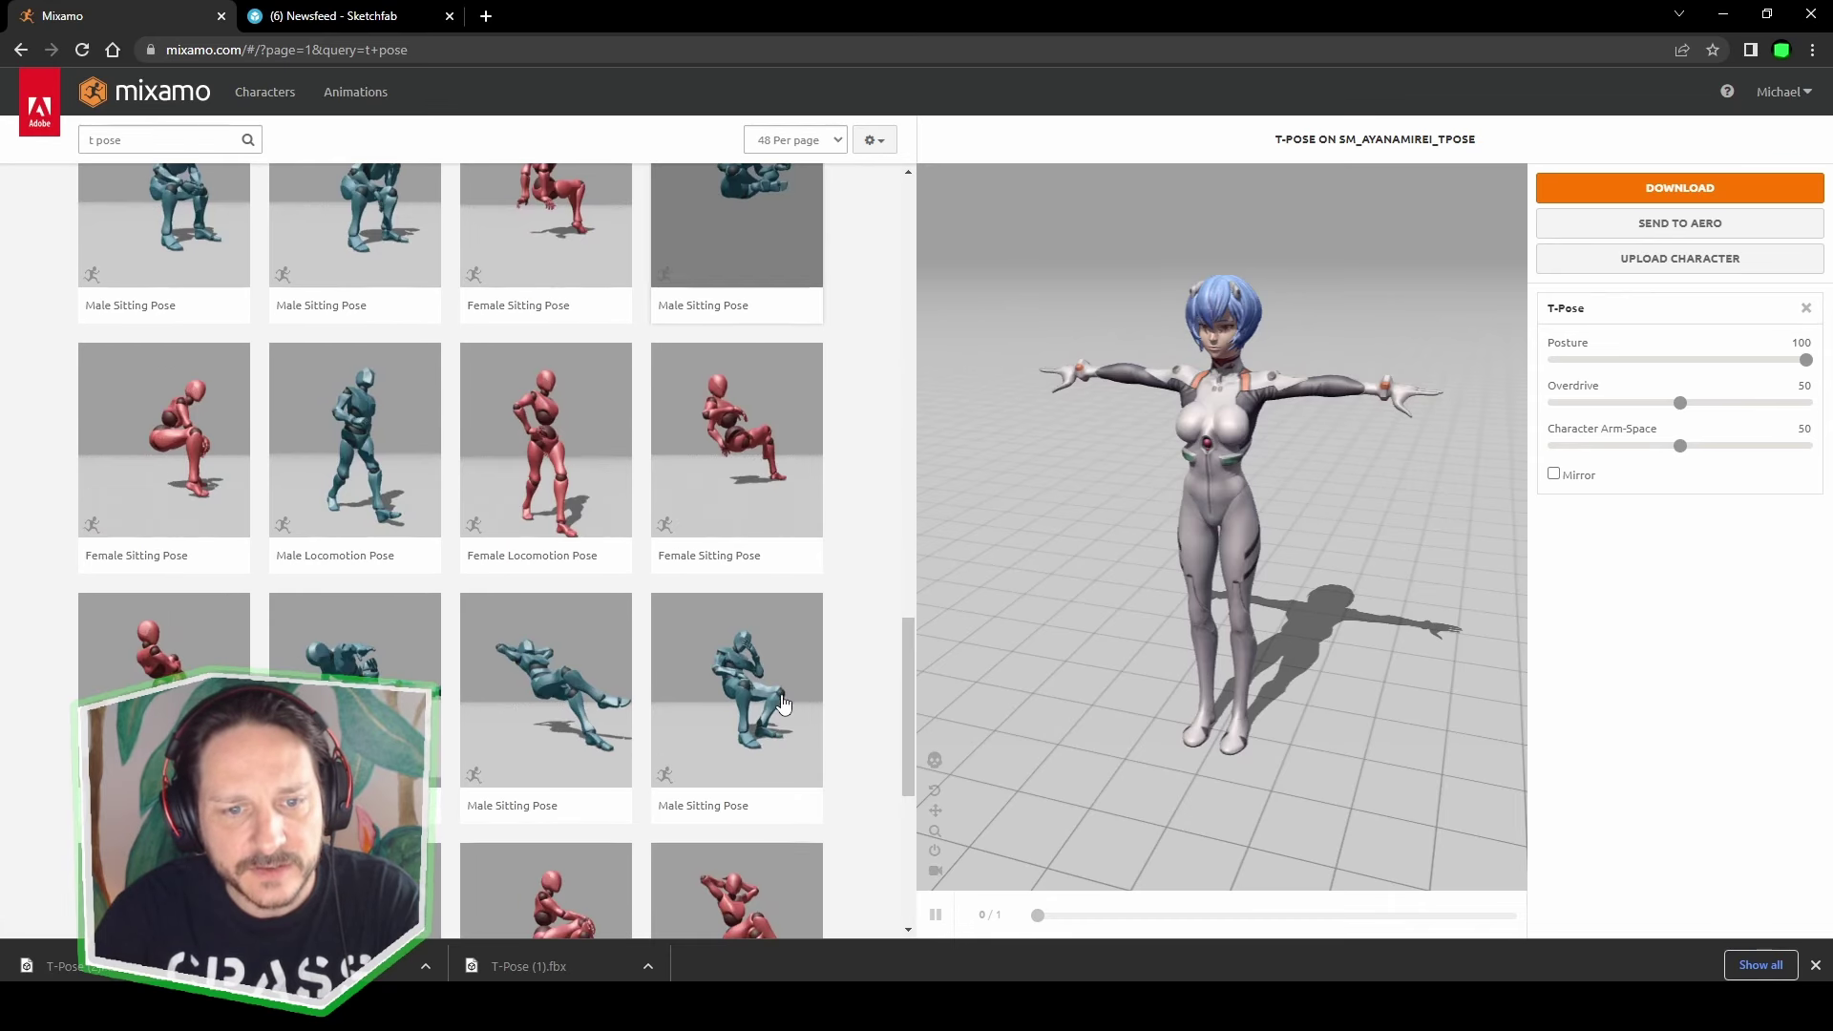
left_click(783, 704)
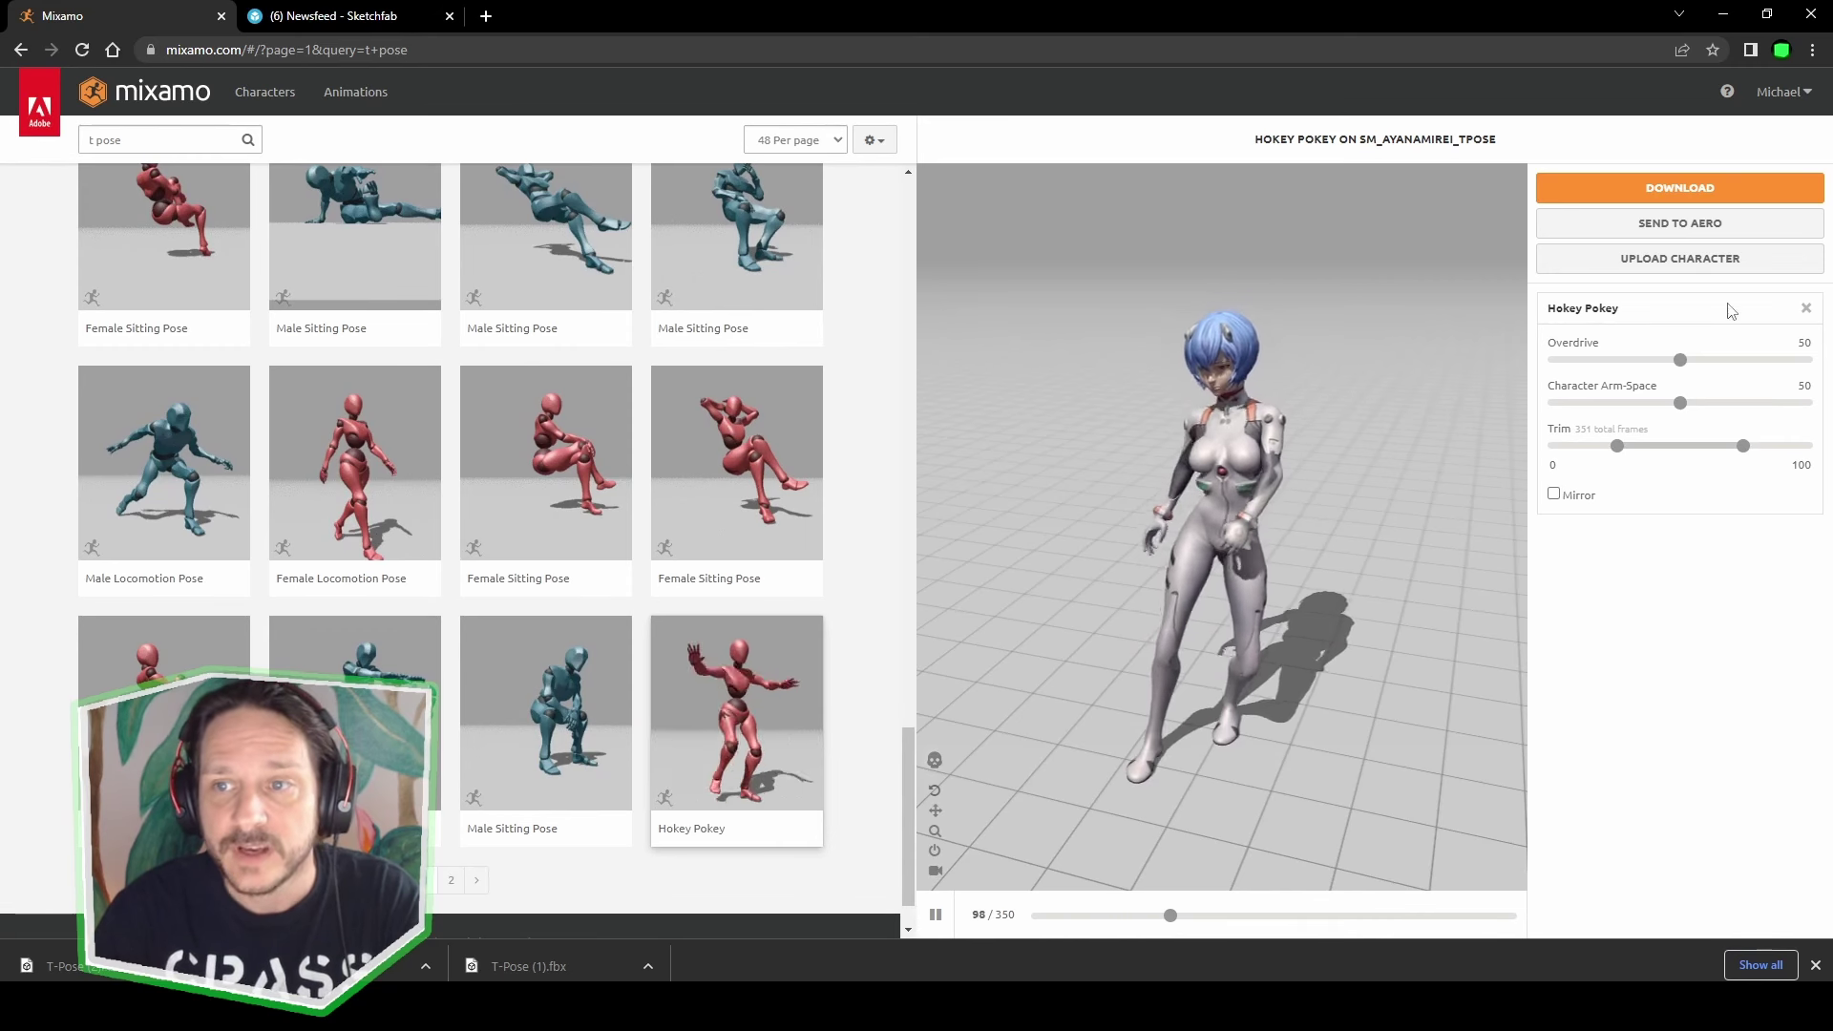
Download the Hokey Pokey character as skinned FBX and show the file in its folder.
left_click(1666, 188)
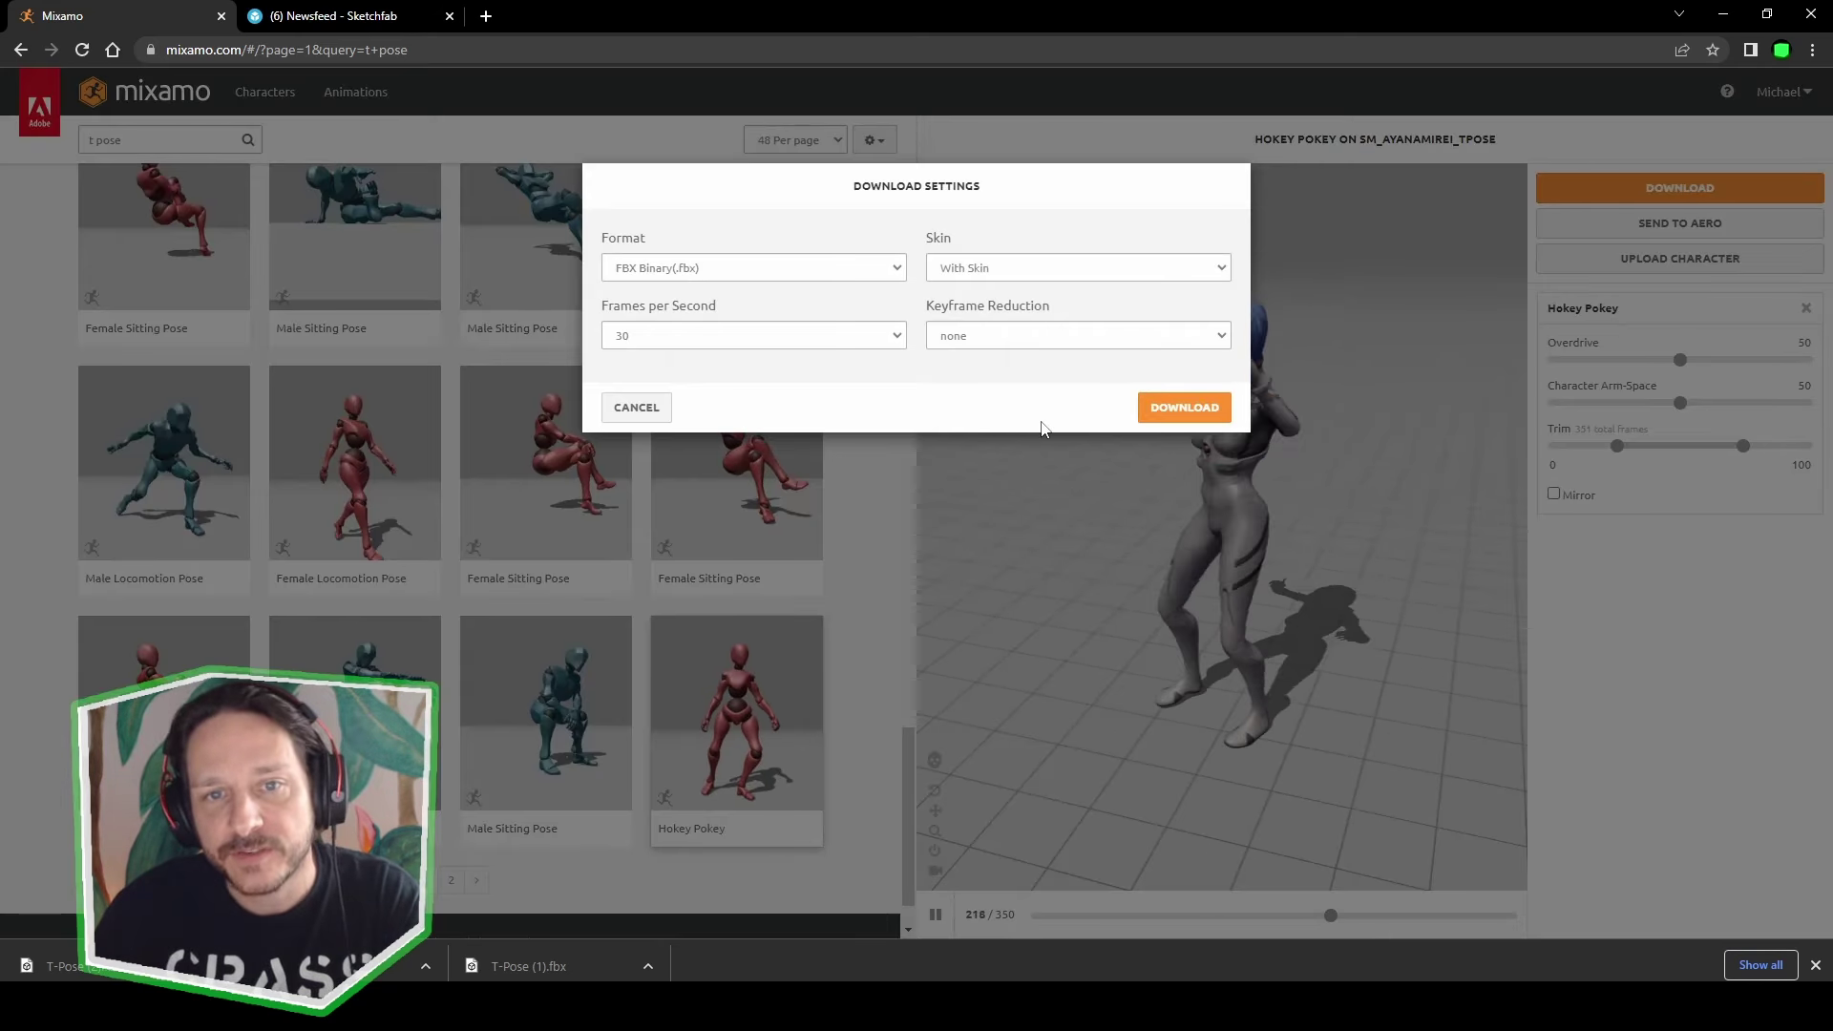
left_click(1211, 417)
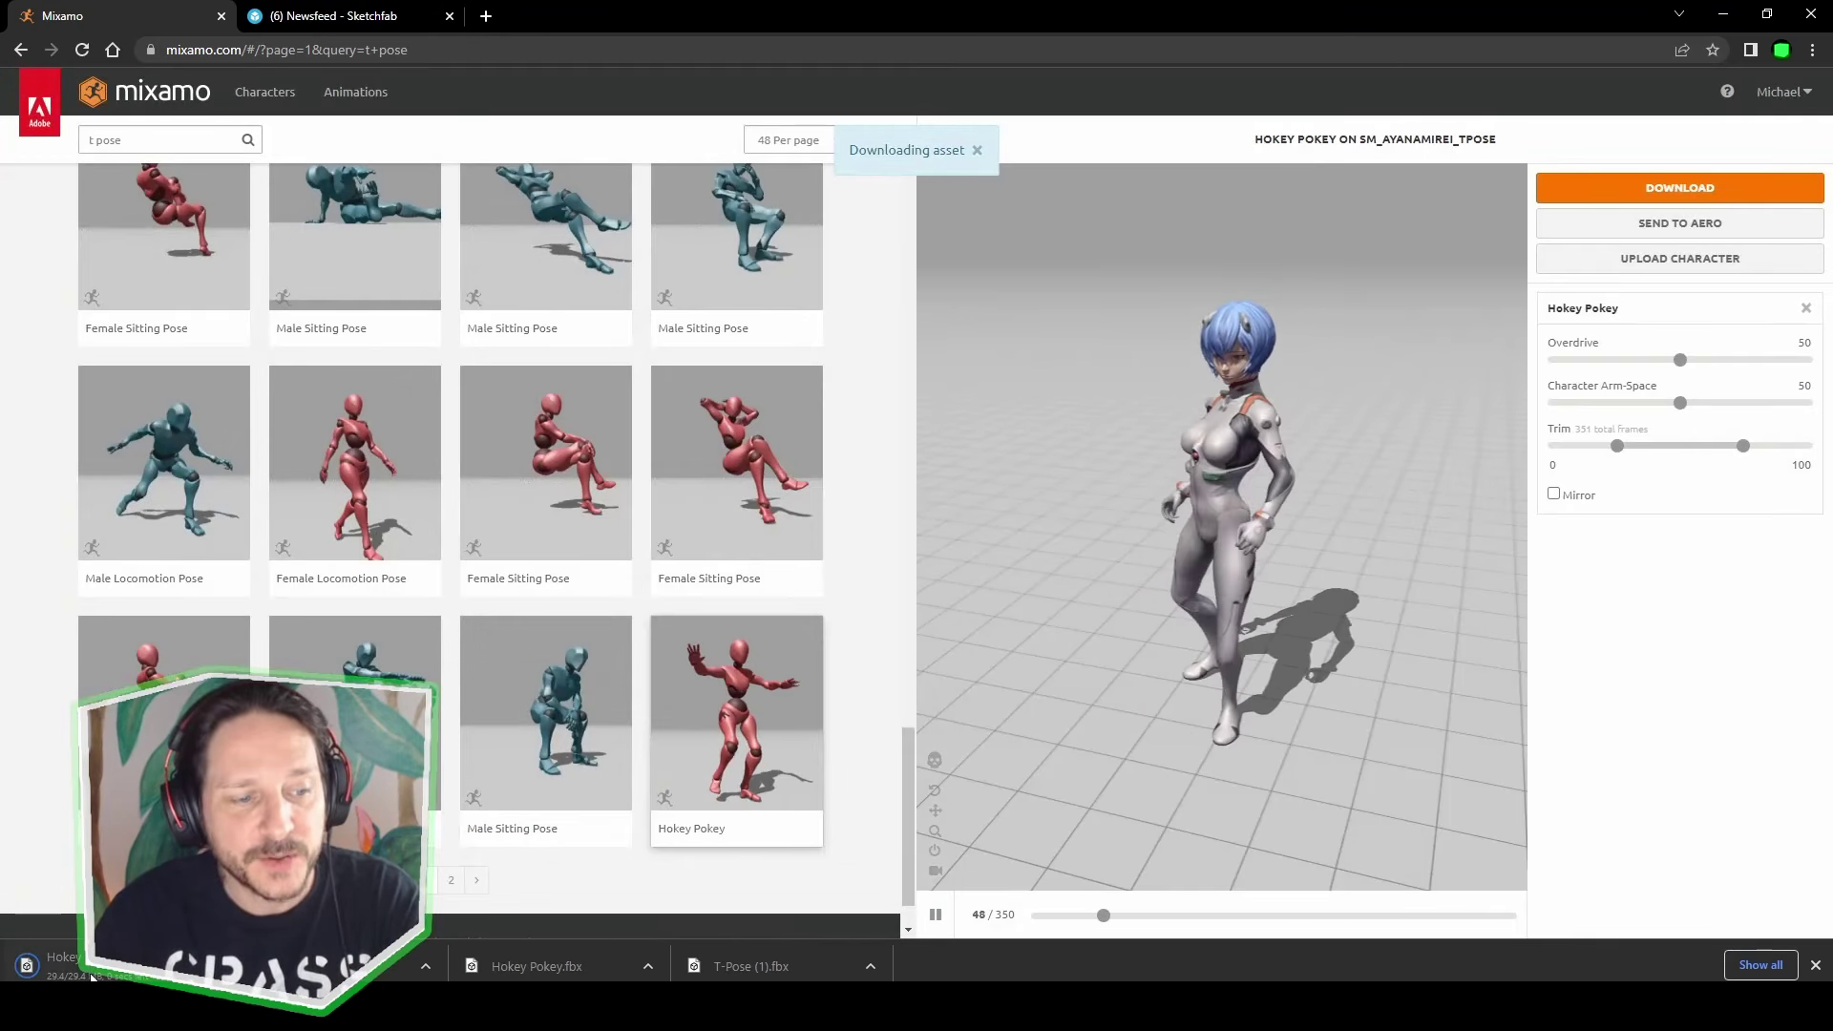
left_click(426, 966)
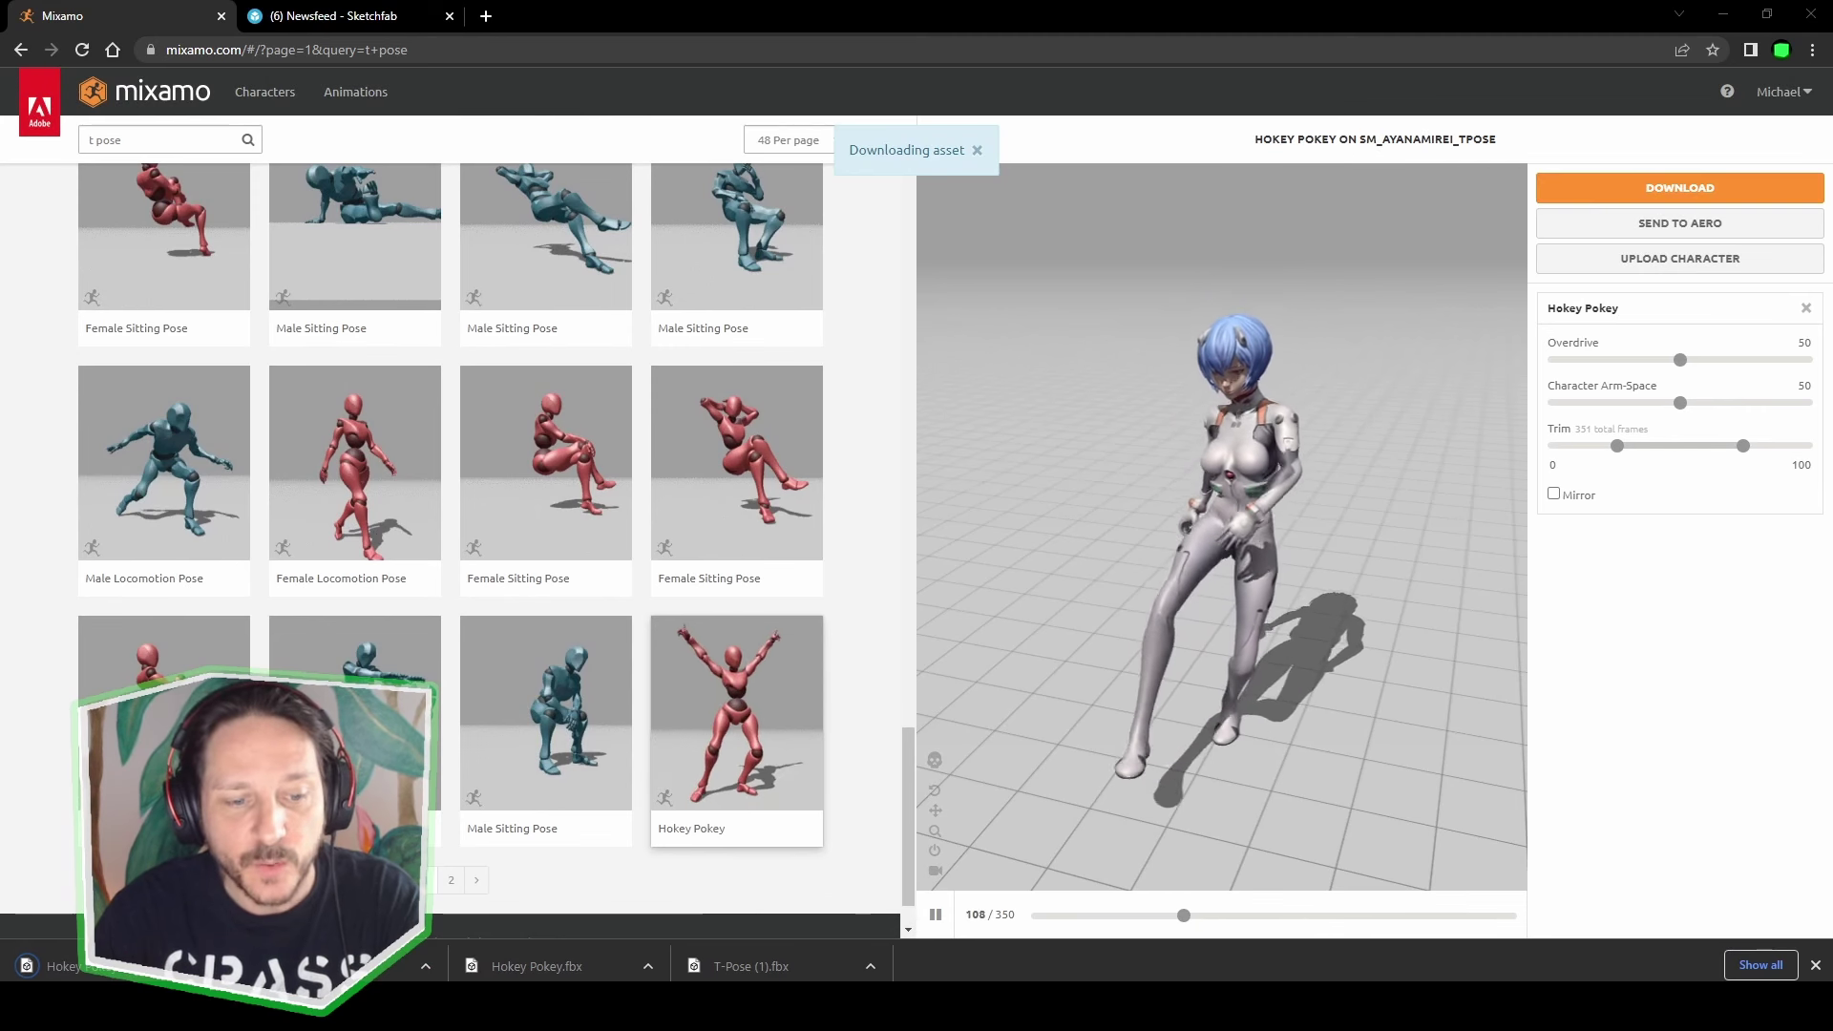
left_click(477, 906)
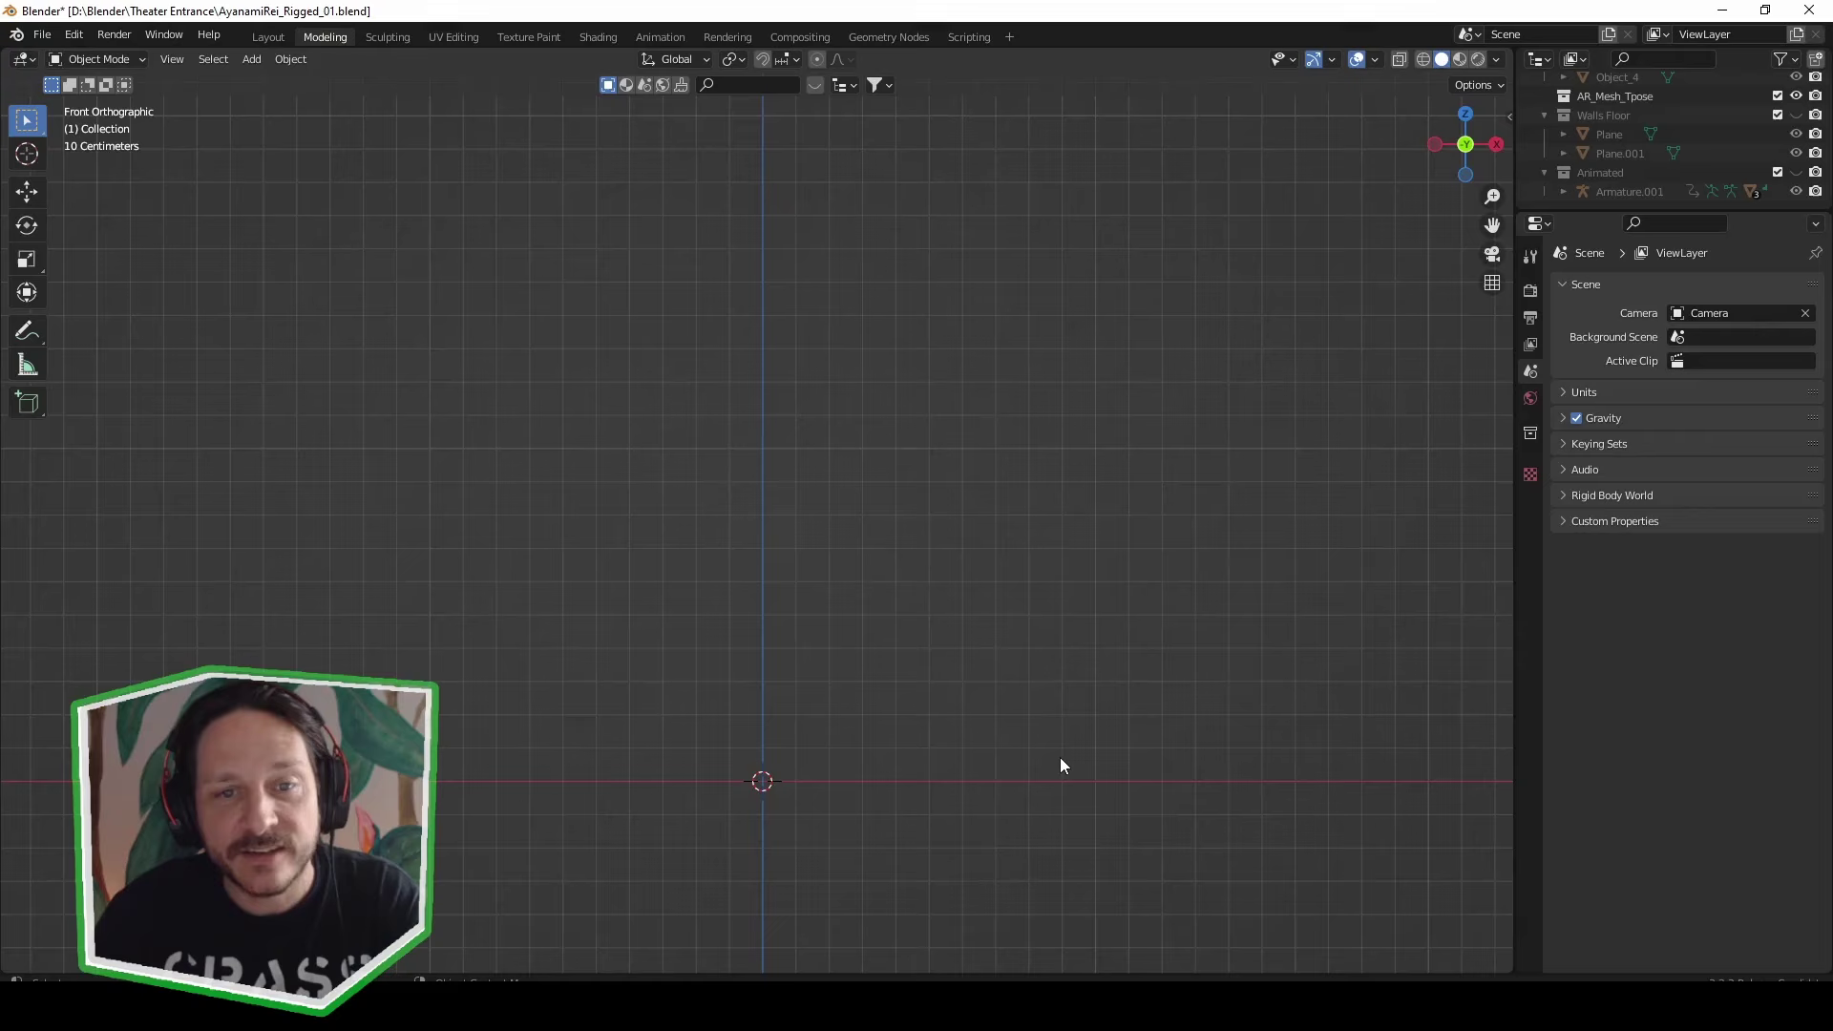
Import A_AyanamiRei_Hokey.fbx into the empty scene with File > Import > FBX.
middle_click_drag(1060, 758, 960, 697)
key("KP_1")
left_click(42, 34)
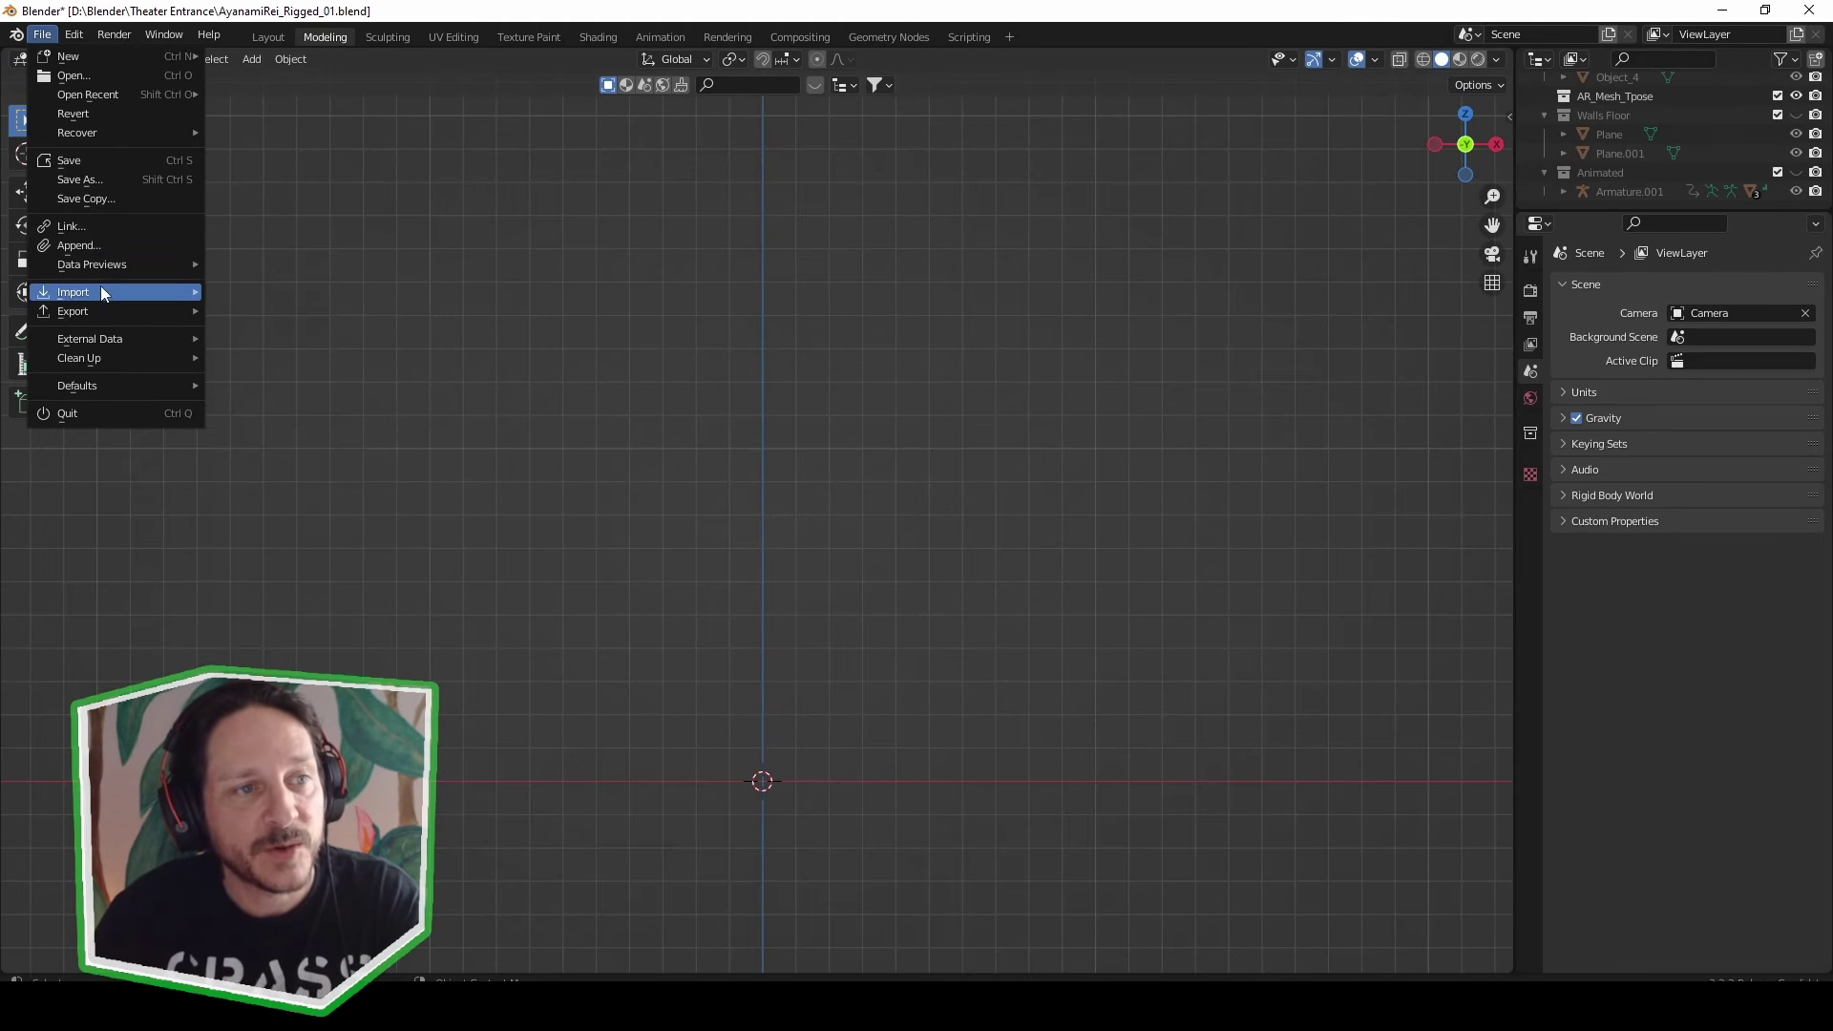
mouse_move(100, 290)
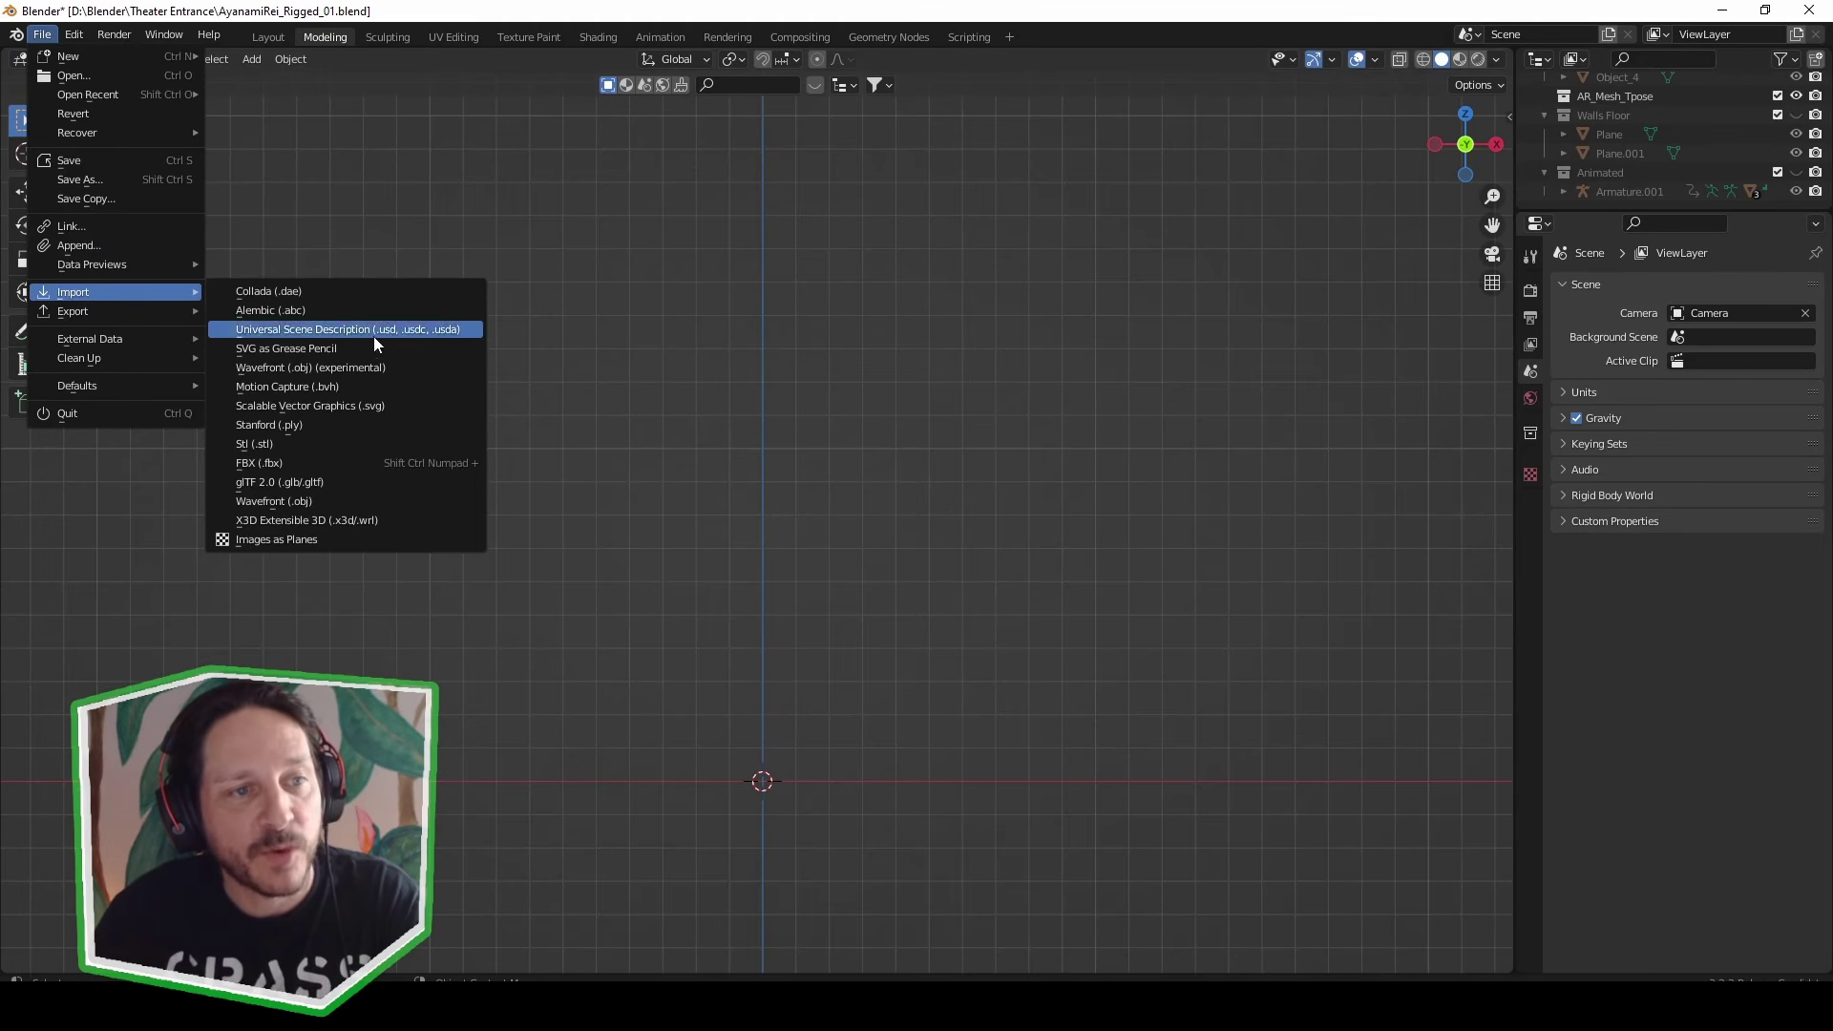
left_click(309, 465)
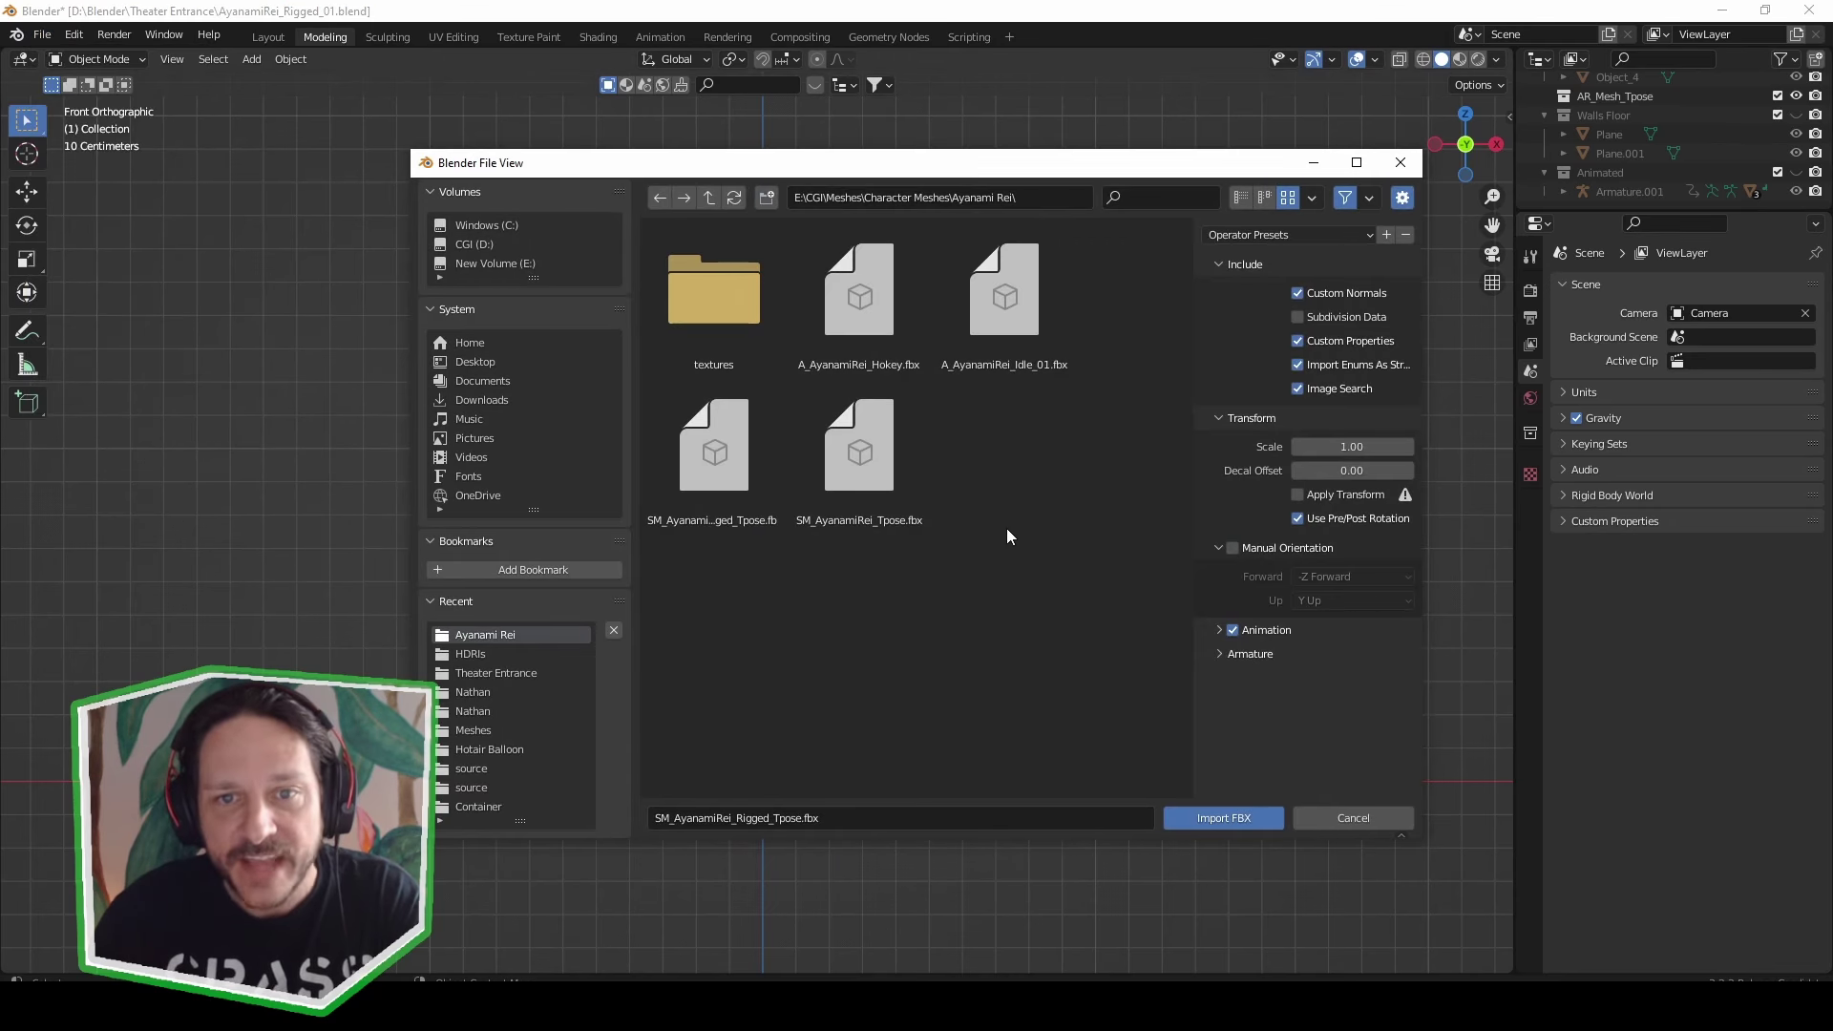
left_click(873, 317)
left_click(1224, 816)
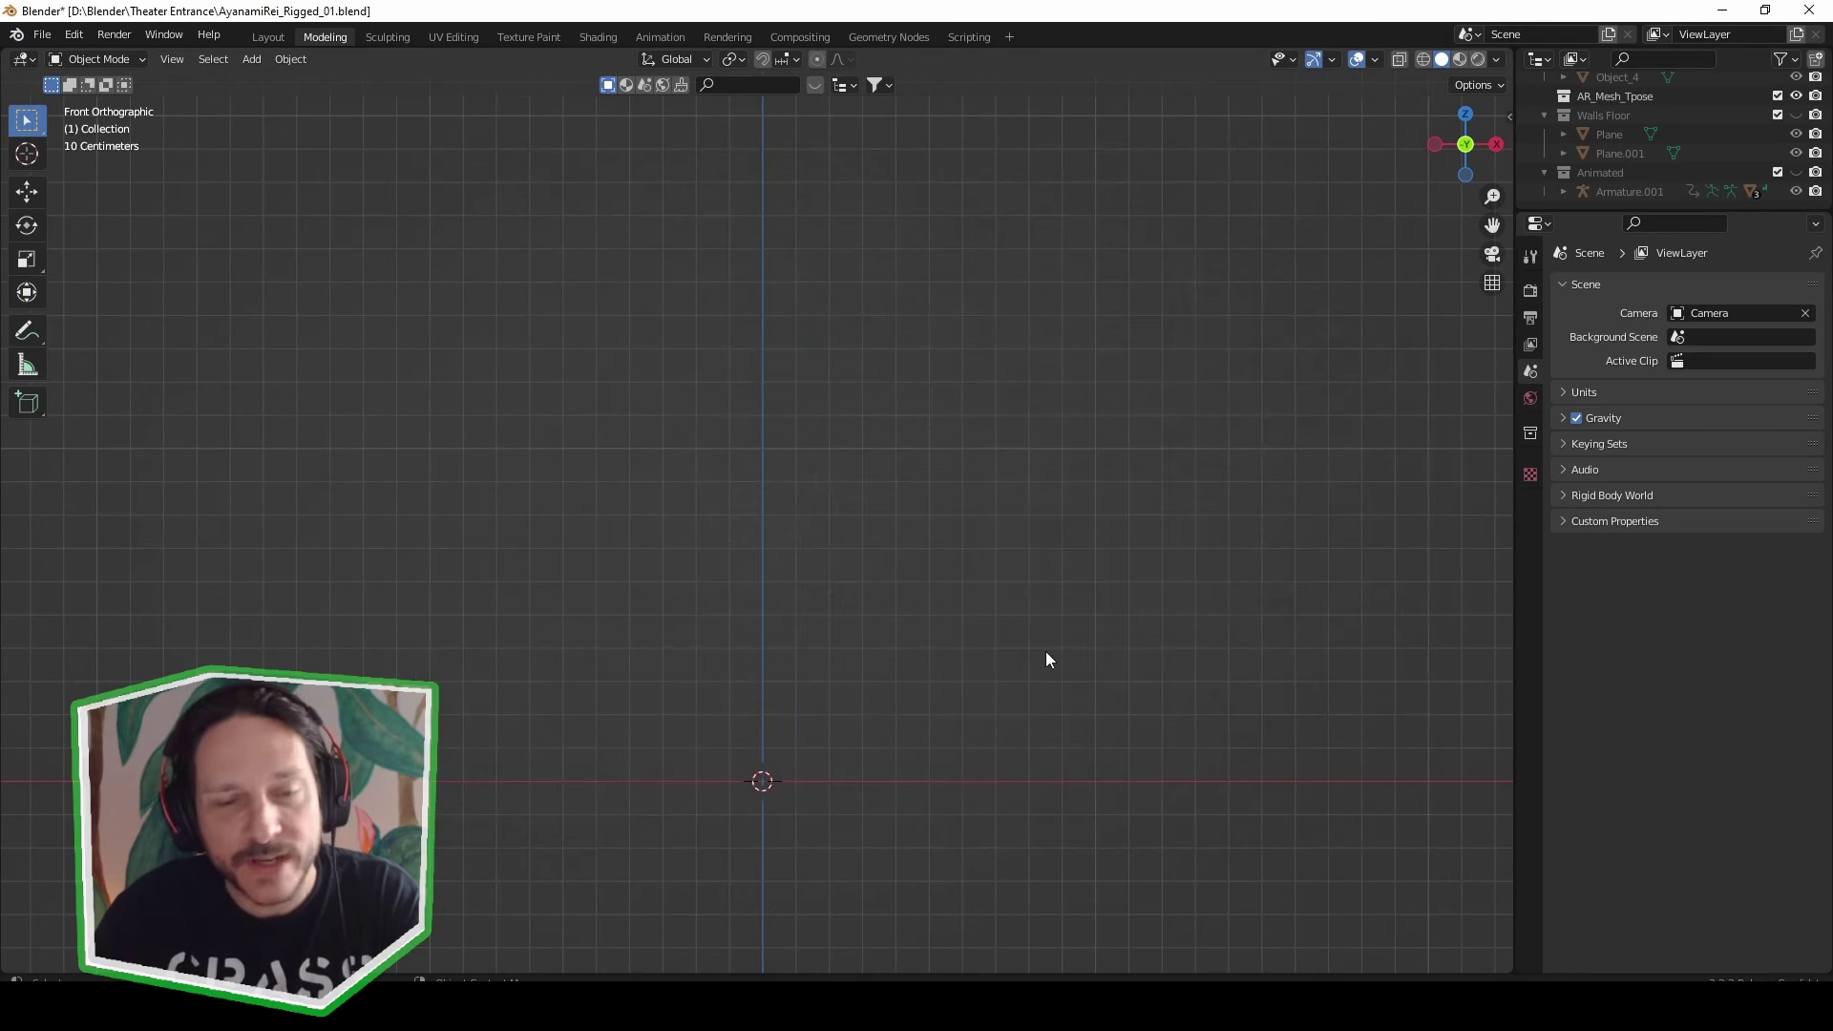
Orbit and zoom out on the imported character, then play its Hokey Pokey dance animation.
middle_click_drag(931, 558, 994, 597)
scroll(995, 598, "down", 1)
key("space")
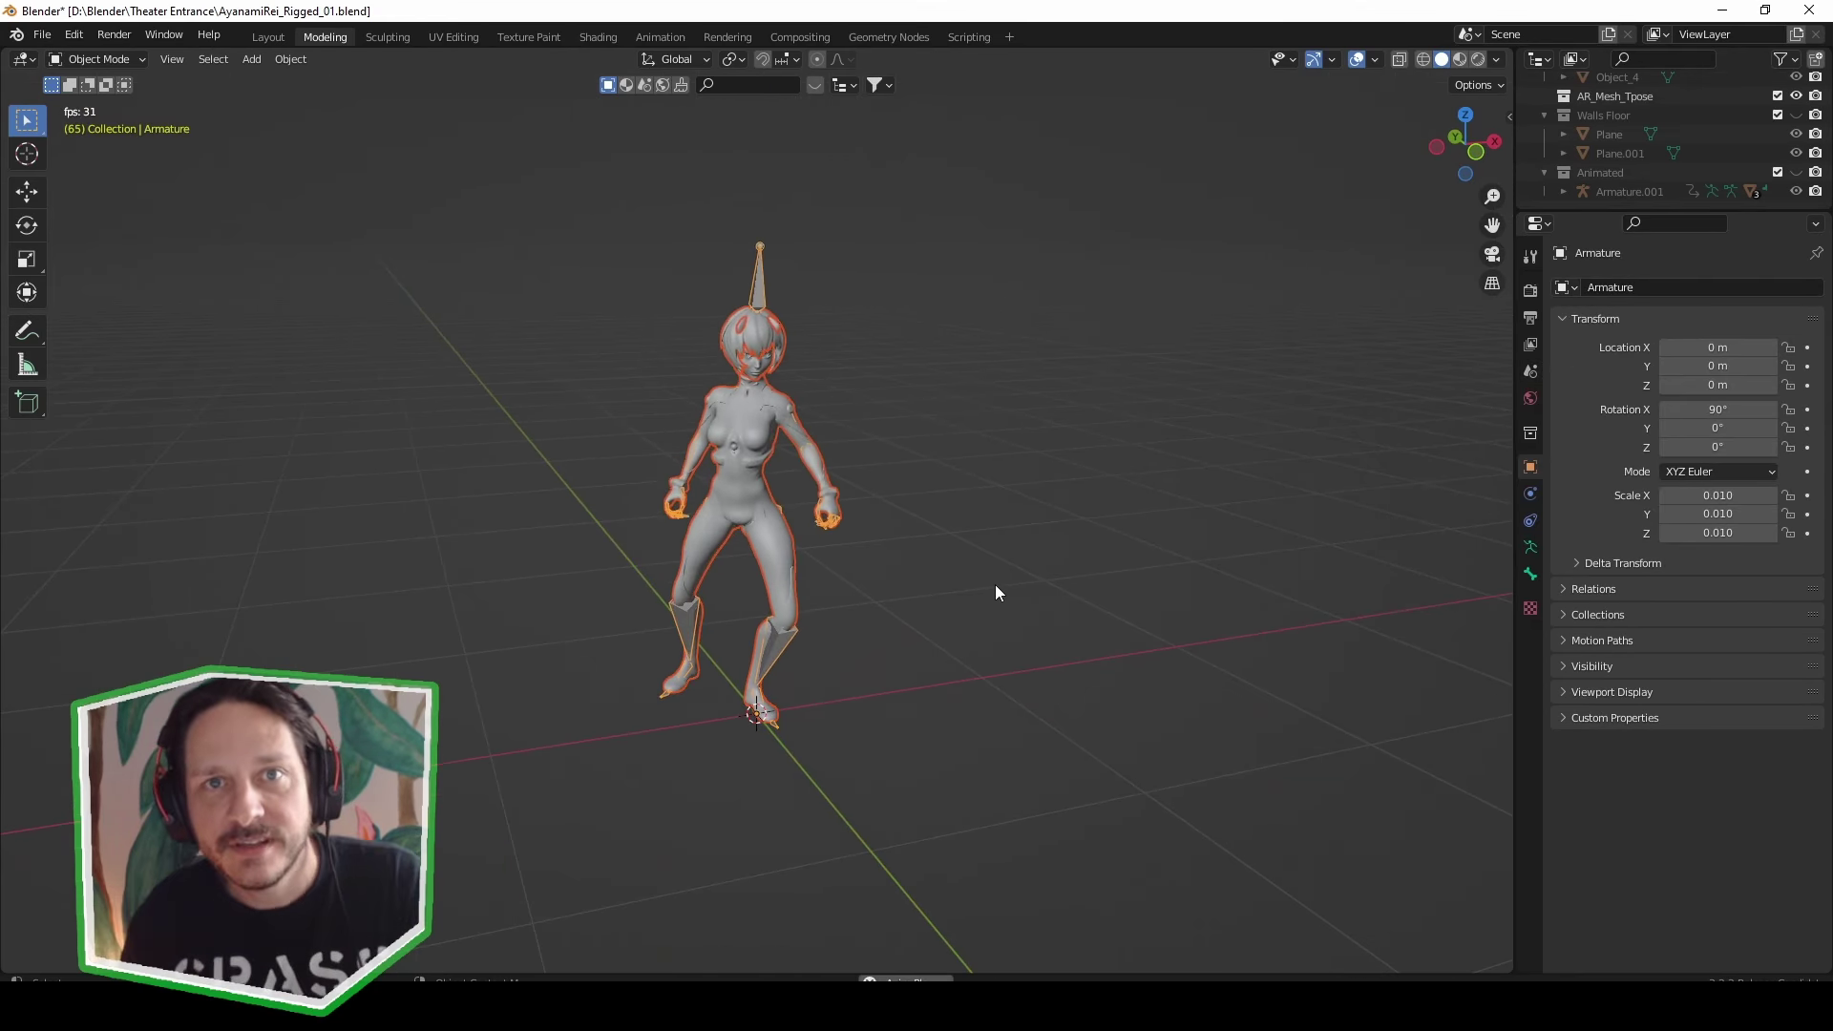